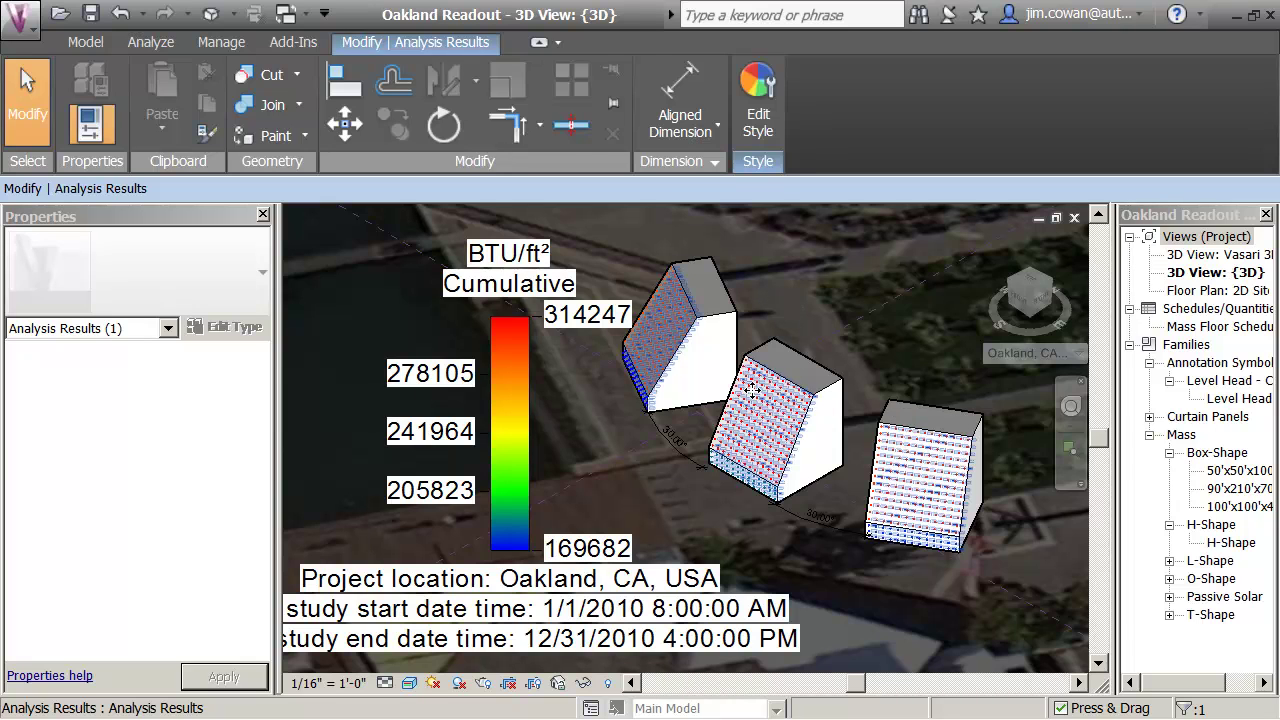
- Delete the existing solar radiation analysis results from the three building masses
{"action": "scroll", "coordinate": [760, 398], "scroll_direction": "up", "scroll_amount": 3}
{"action": "scroll", "coordinate": [760, 400], "scroll_direction": "up", "scroll_amount": 5}
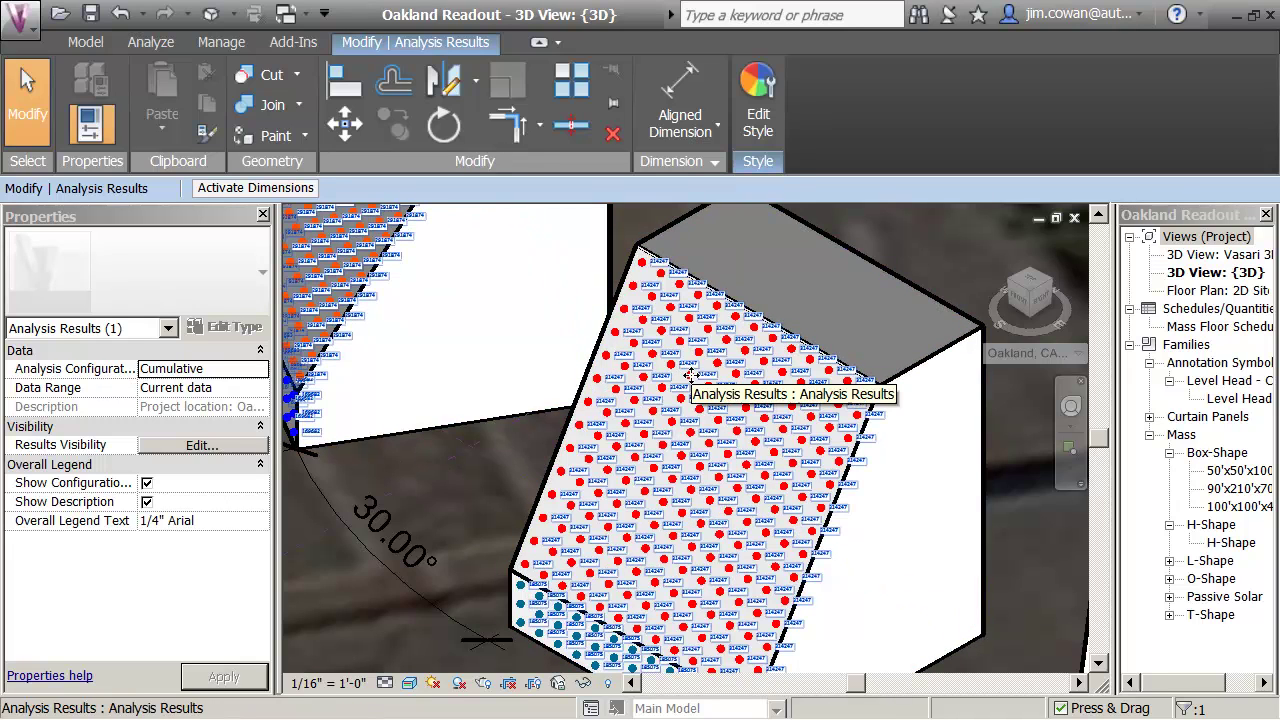
{"action": "key", "text": "Delete"}
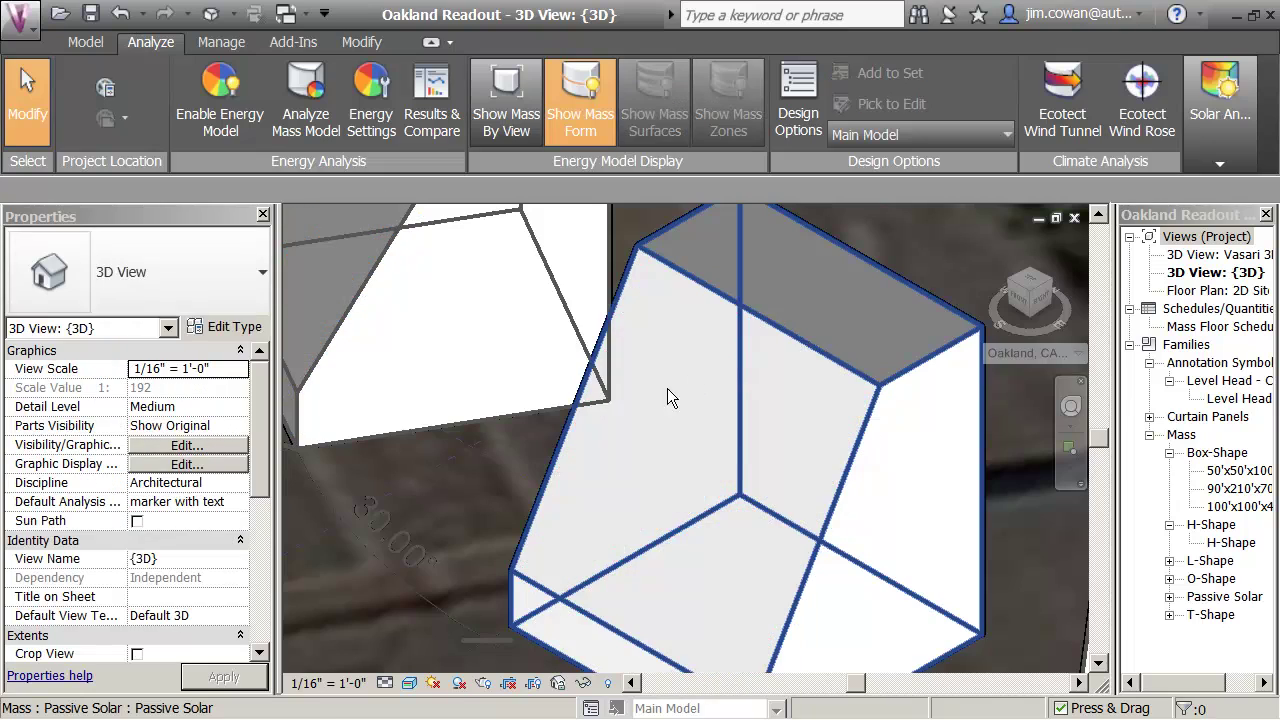
{"action": "scroll", "coordinate": [499, 465], "scroll_direction": "down", "scroll_amount": 4}
{"action": "scroll", "coordinate": [499, 465], "scroll_direction": "down", "scroll_amount": 4}
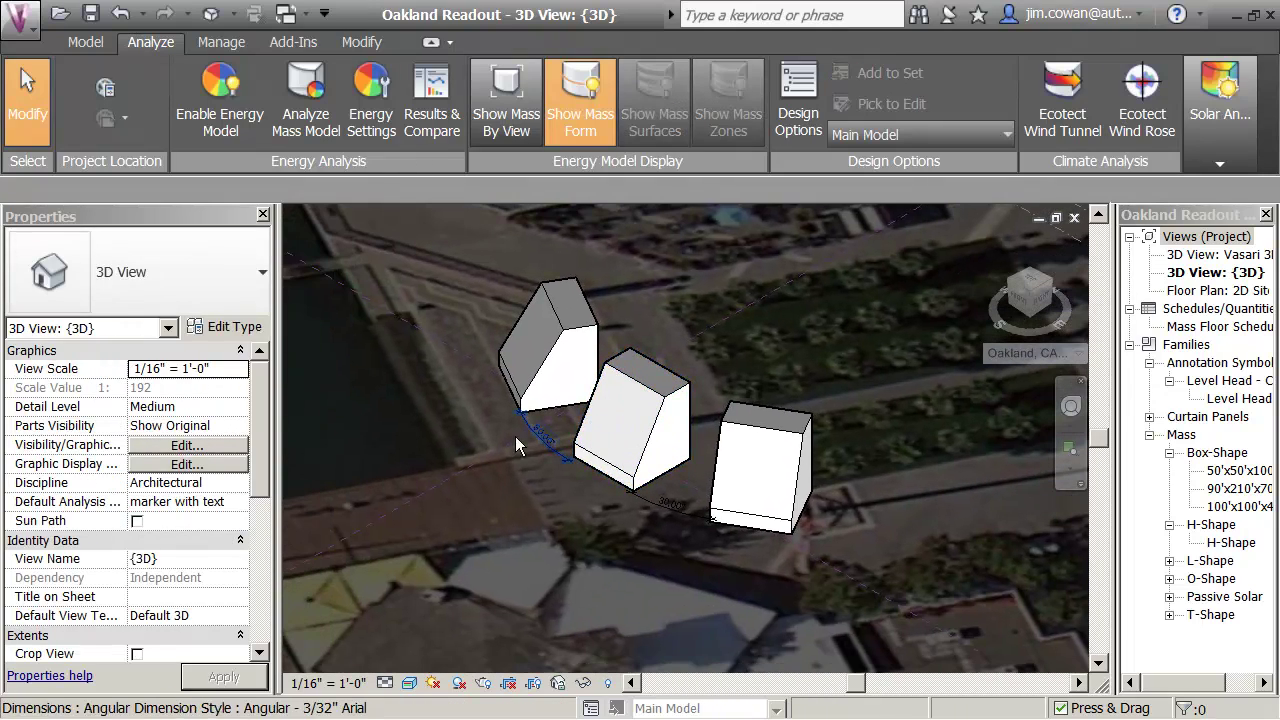
- Run an Ecotect Solar Radiation analysis on only the sloped face and the low vertical face beneath it on the middle mass
{"action": "left_click_drag", "start_coordinate": [377, 353], "coordinate": [466, 398]}
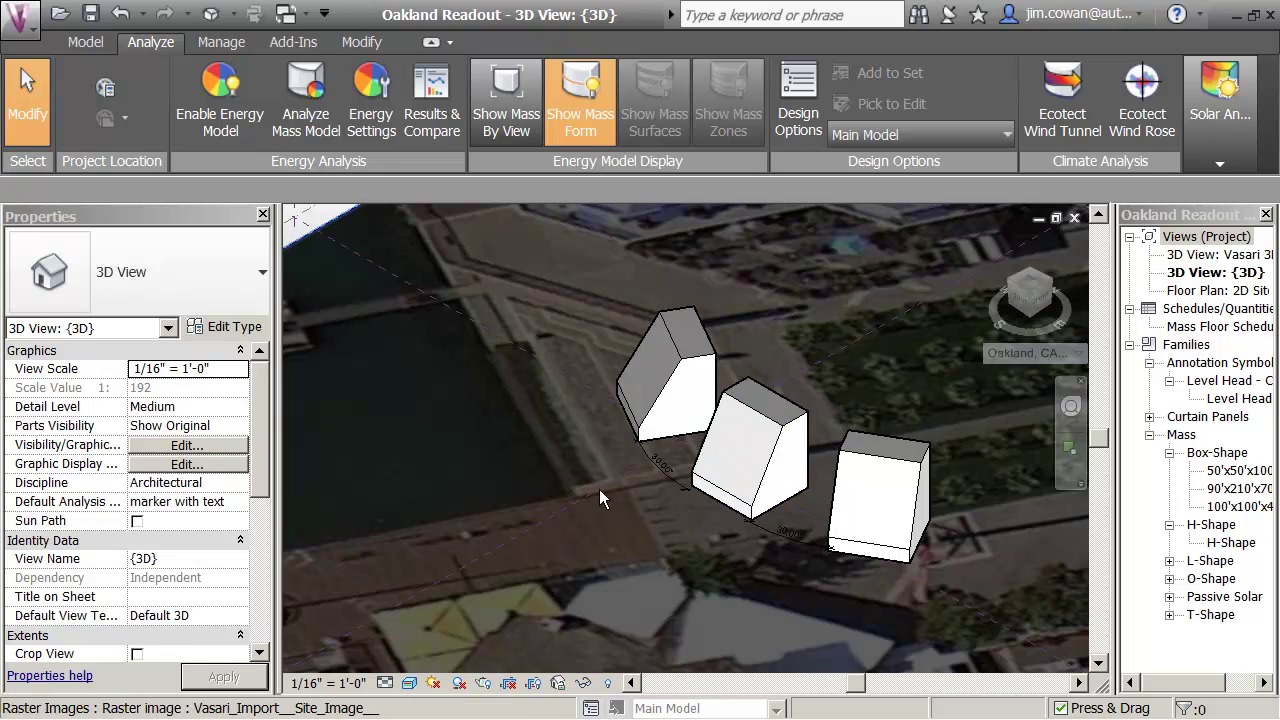
{"action": "scroll", "coordinate": [598, 470], "scroll_direction": "up", "scroll_amount": 1}
{"action": "scroll", "coordinate": [590, 474], "scroll_direction": "up", "scroll_amount": 4}
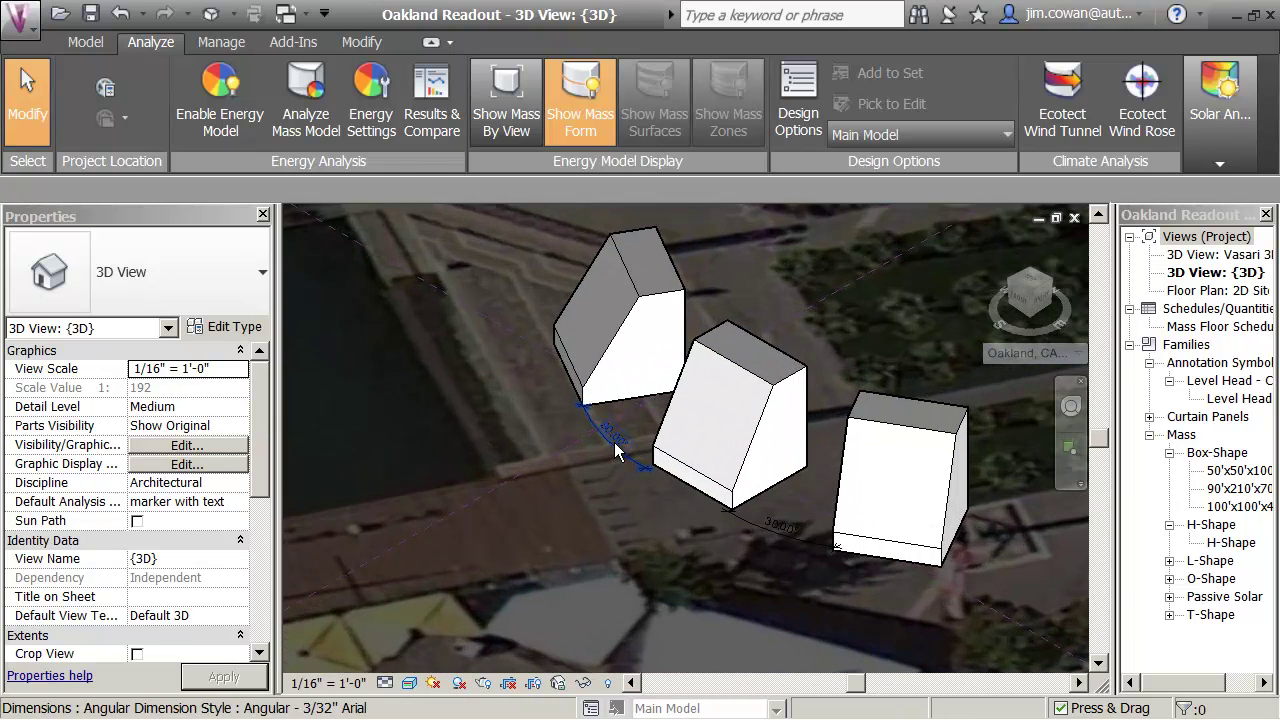
{"action": "scroll", "coordinate": [580, 490], "scroll_direction": "up", "scroll_amount": 3}
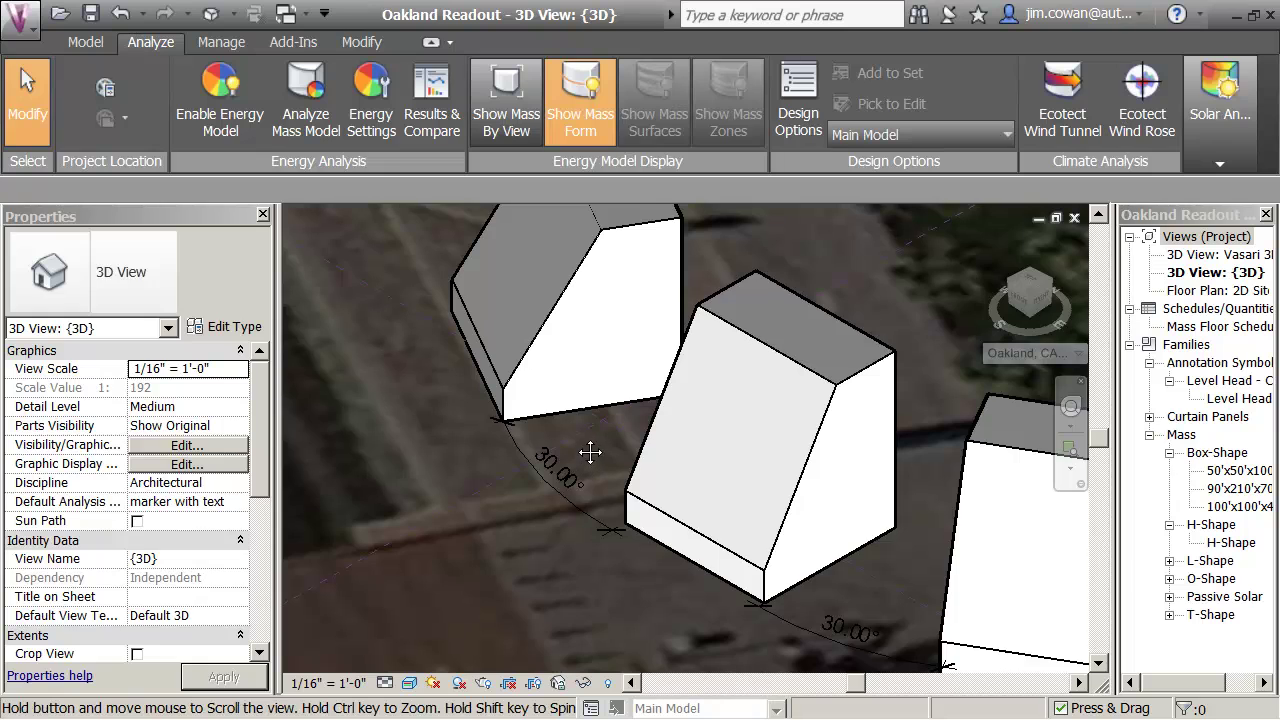
{"action": "left_click_drag", "start_coordinate": [523, 443], "coordinate": [496, 441]}
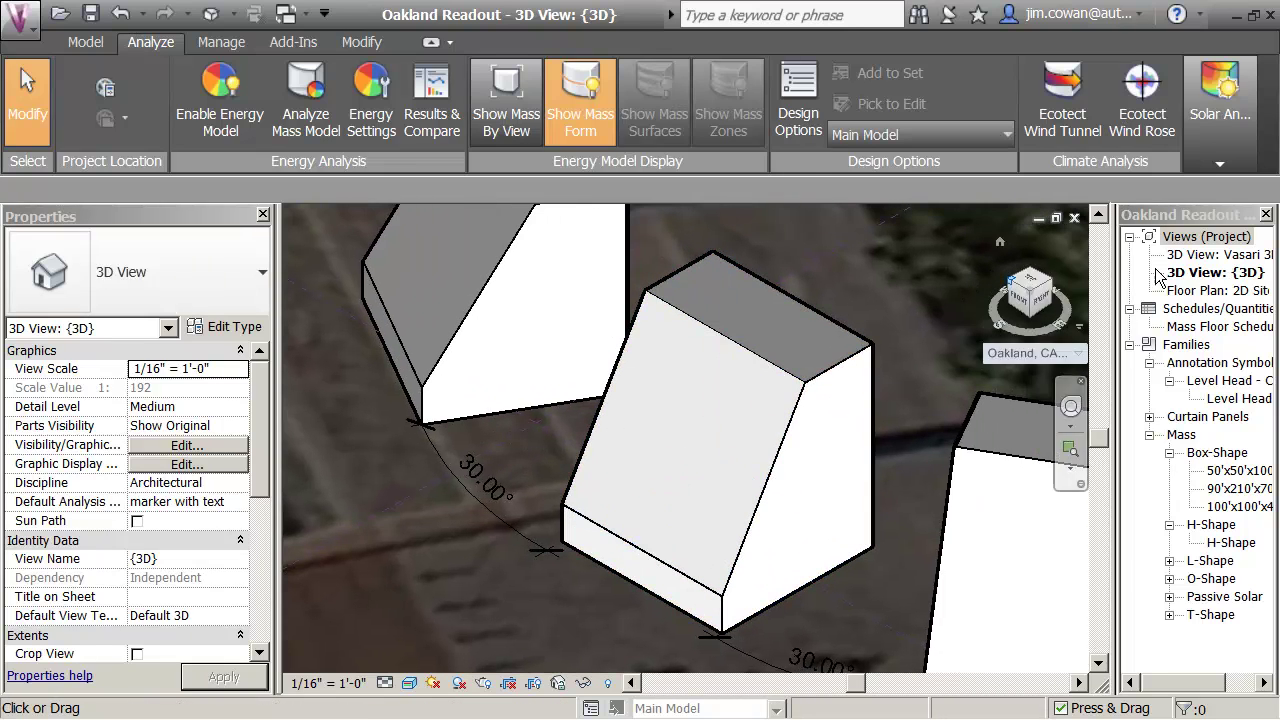
{"action": "mouse_move", "coordinate": [1210, 155]}
{"action": "left_click", "coordinate": [1225, 210]}
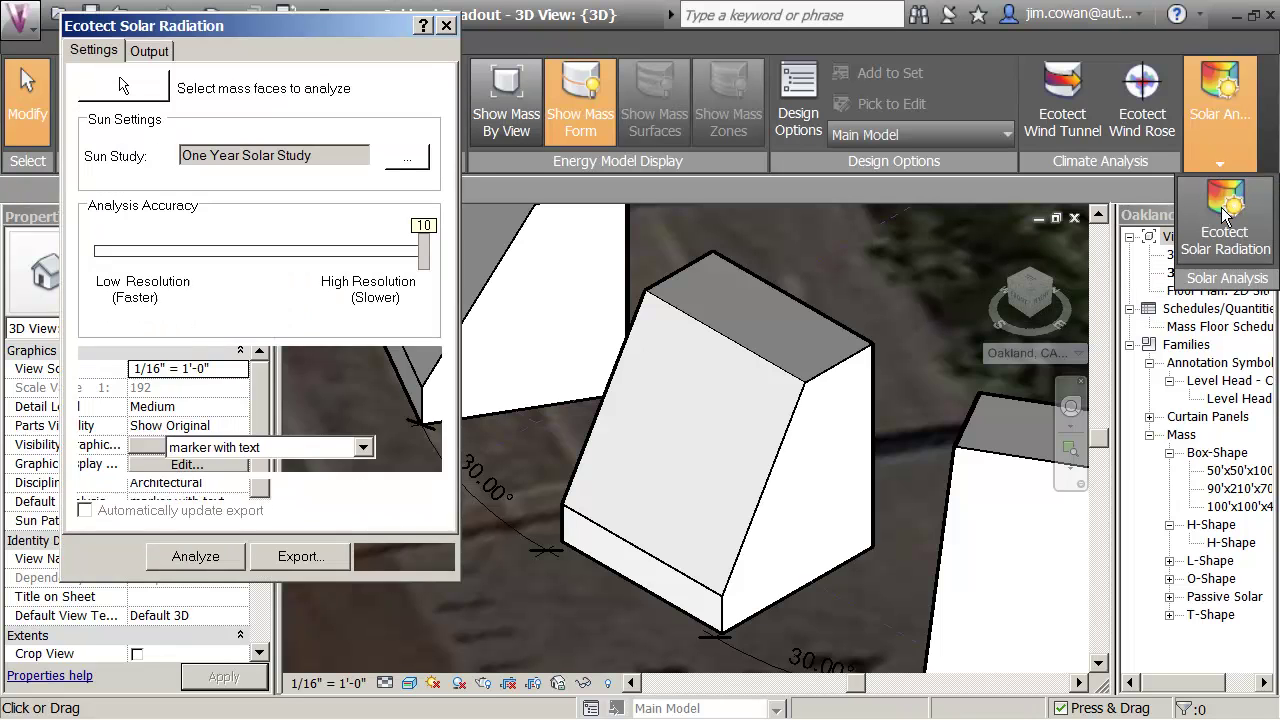
{"action": "left_click", "coordinate": [160, 98]}
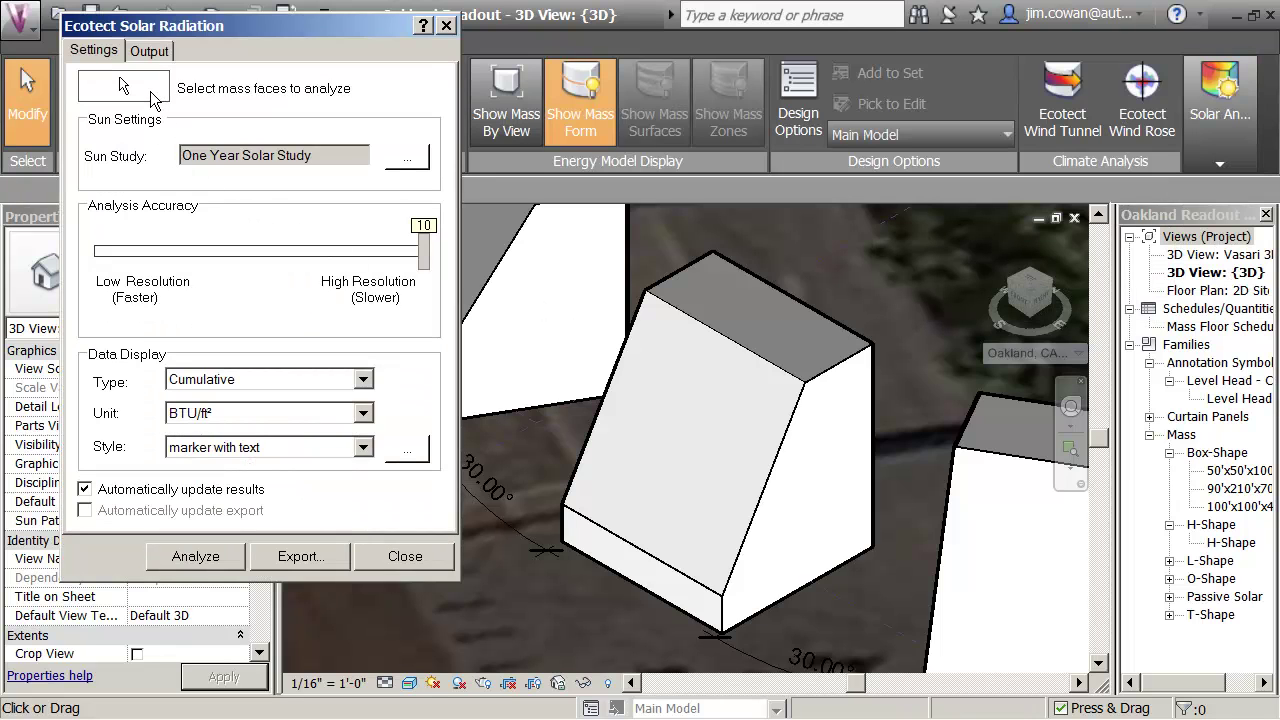
{"action": "left_click", "coordinate": [477, 205]}
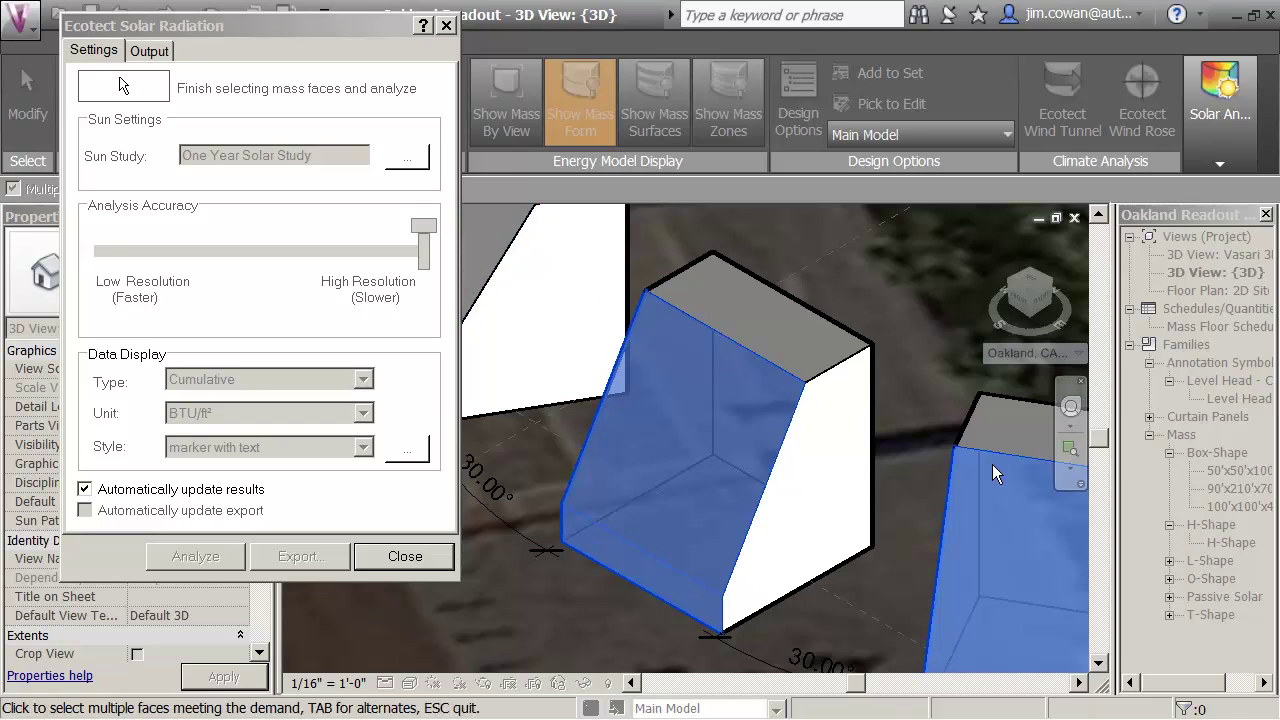
{"action": "left_click", "coordinate": [1049, 550]}
{"action": "scroll", "coordinate": [787, 515], "scroll_direction": "down", "scroll_amount": 2}
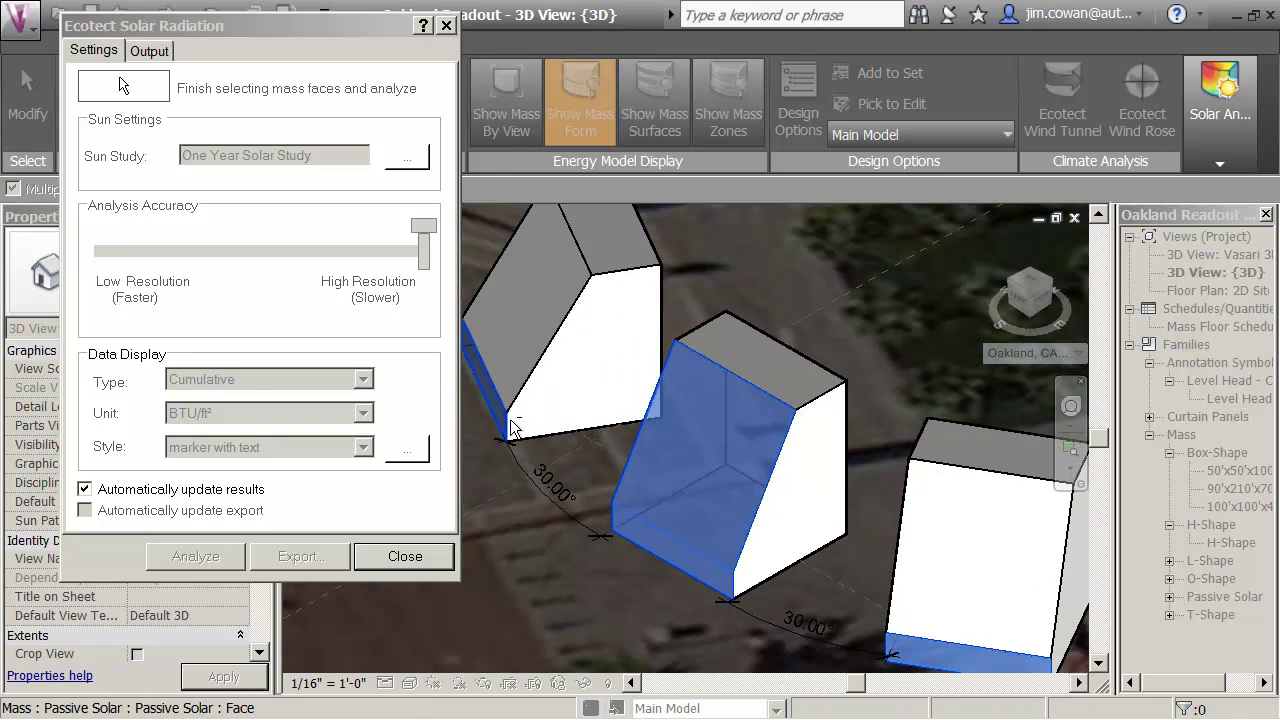
{"action": "left_click", "coordinate": [942, 658]}
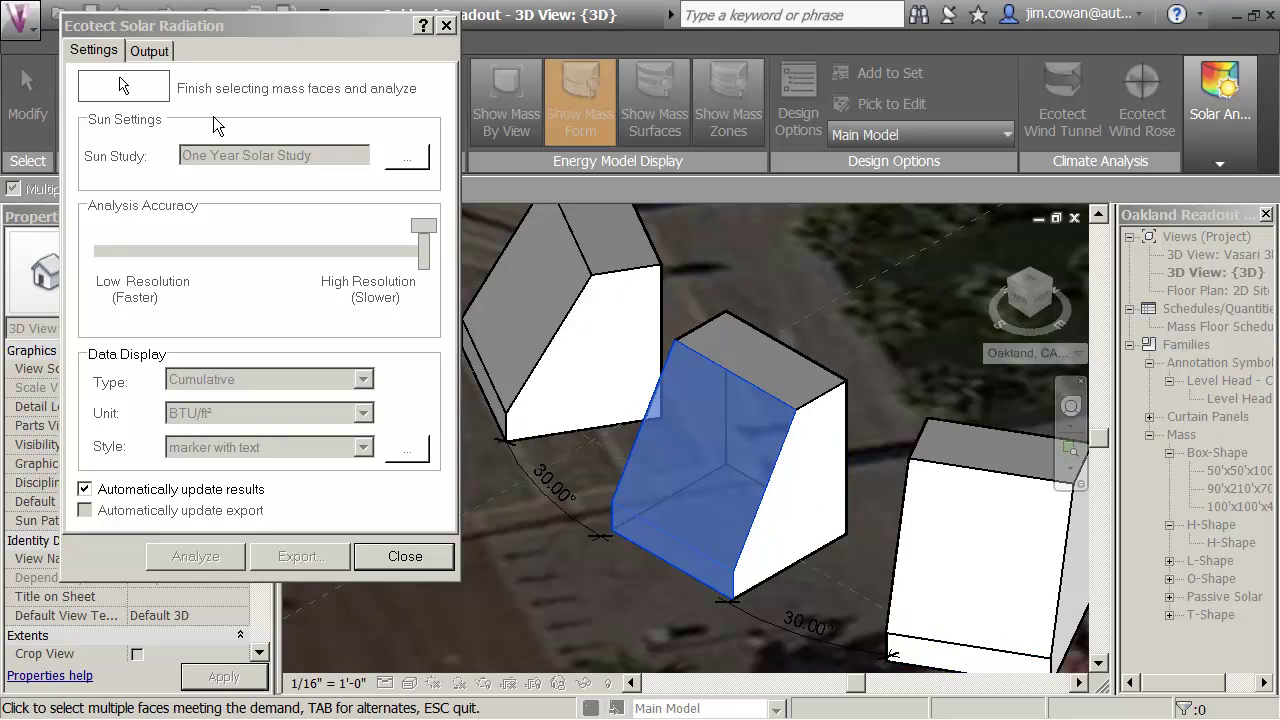
{"action": "left_click", "coordinate": [143, 94]}
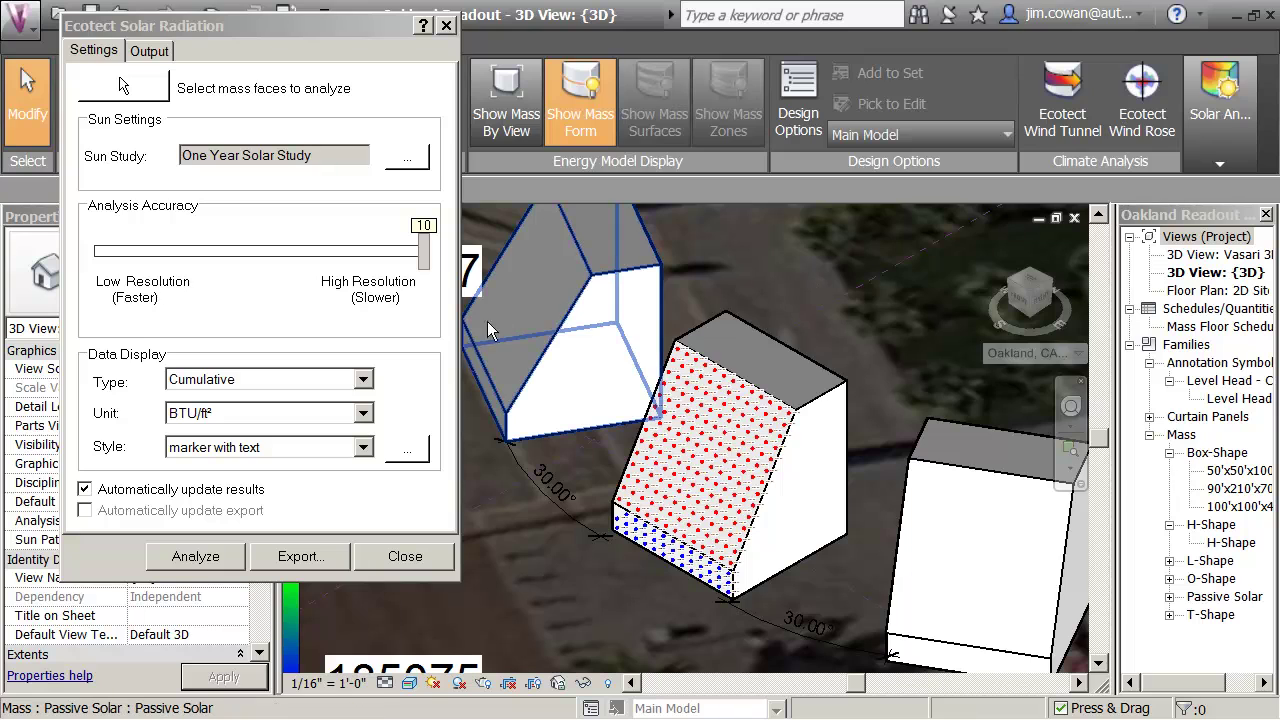
- Export the radiation results as a CSV named due_south to Class Content > Authoring files - CEM > Class, and close the analysis dialog
{"action": "left_click", "coordinate": [297, 556]}
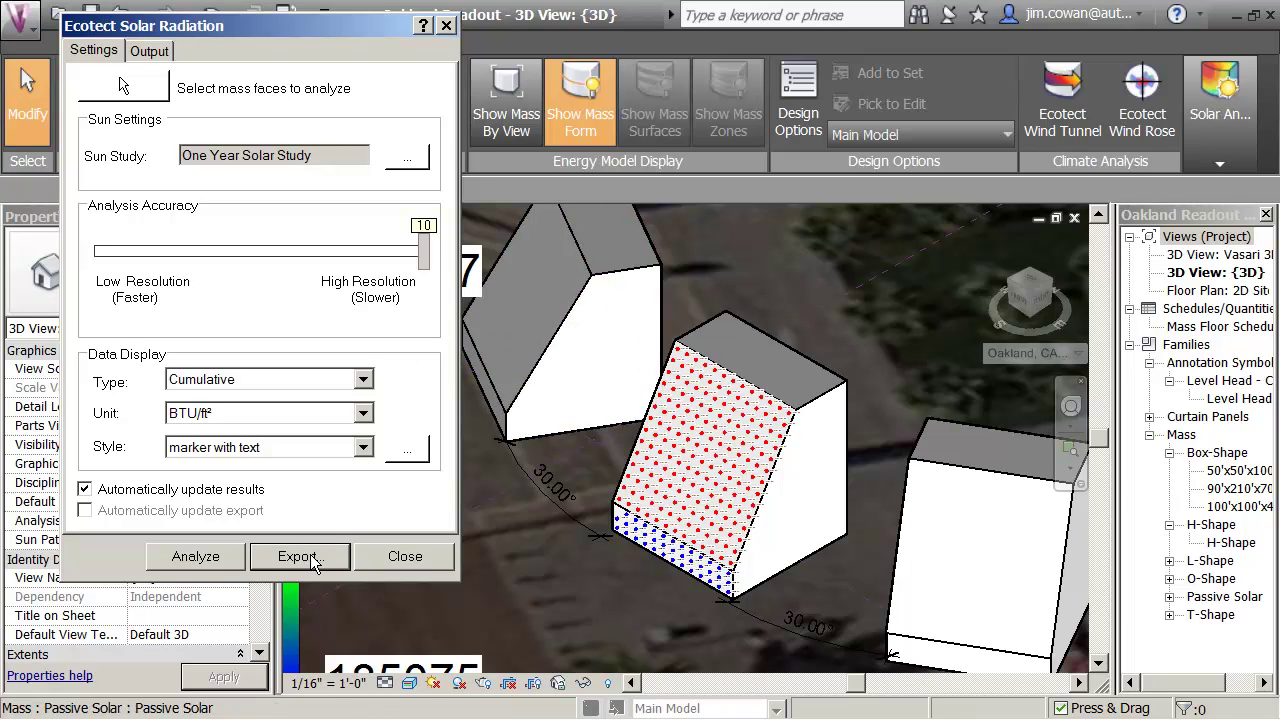
{"action": "left_click", "coordinate": [313, 560]}
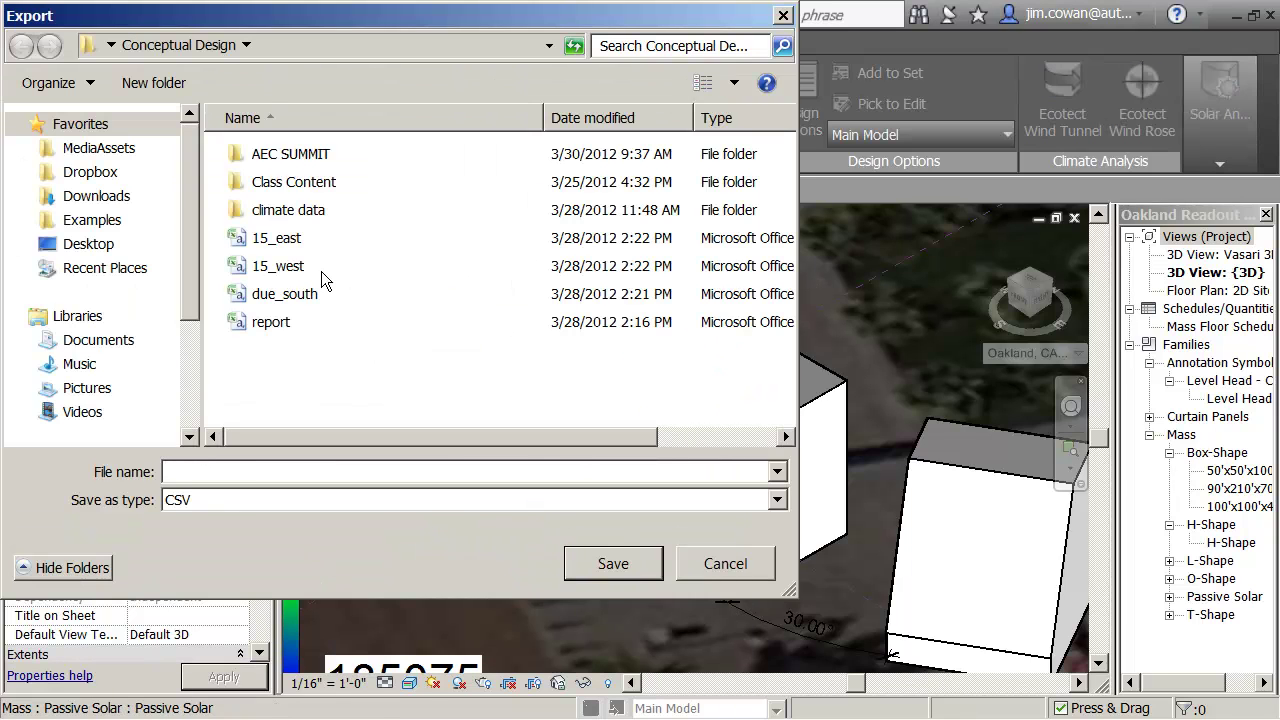
{"action": "double_click", "coordinate": [240, 190]}
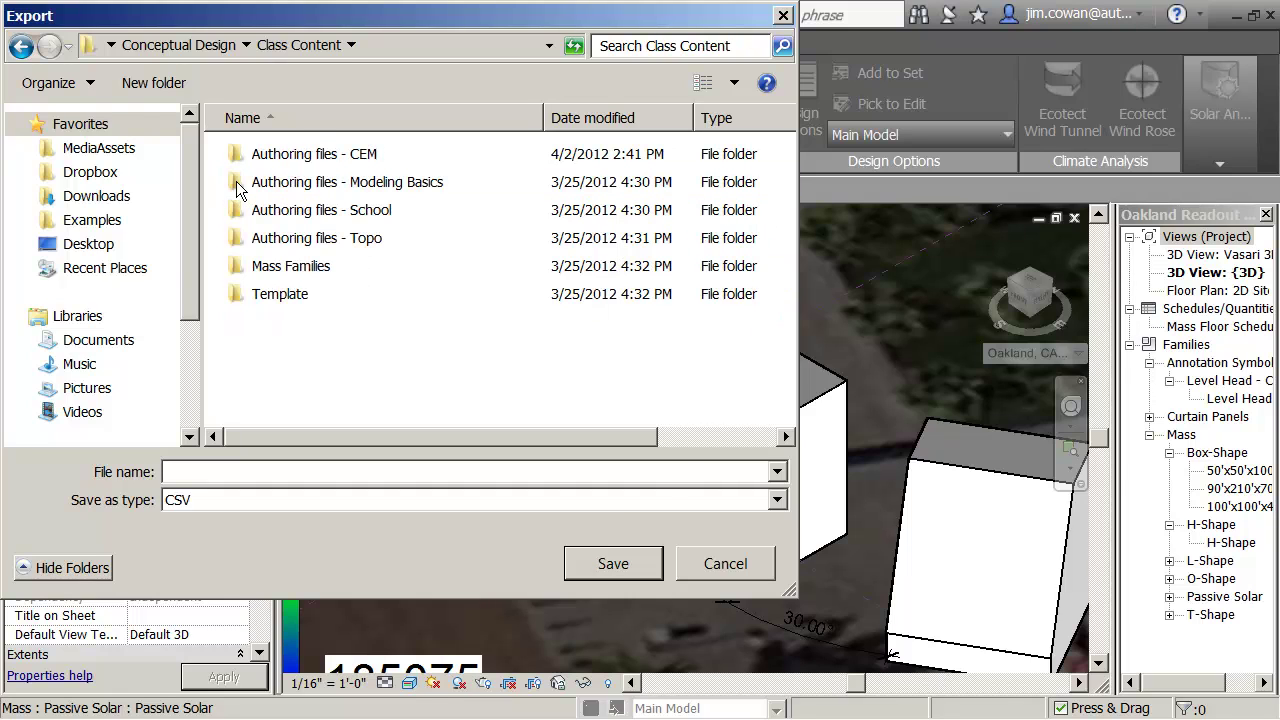
{"action": "double_click", "coordinate": [256, 156]}
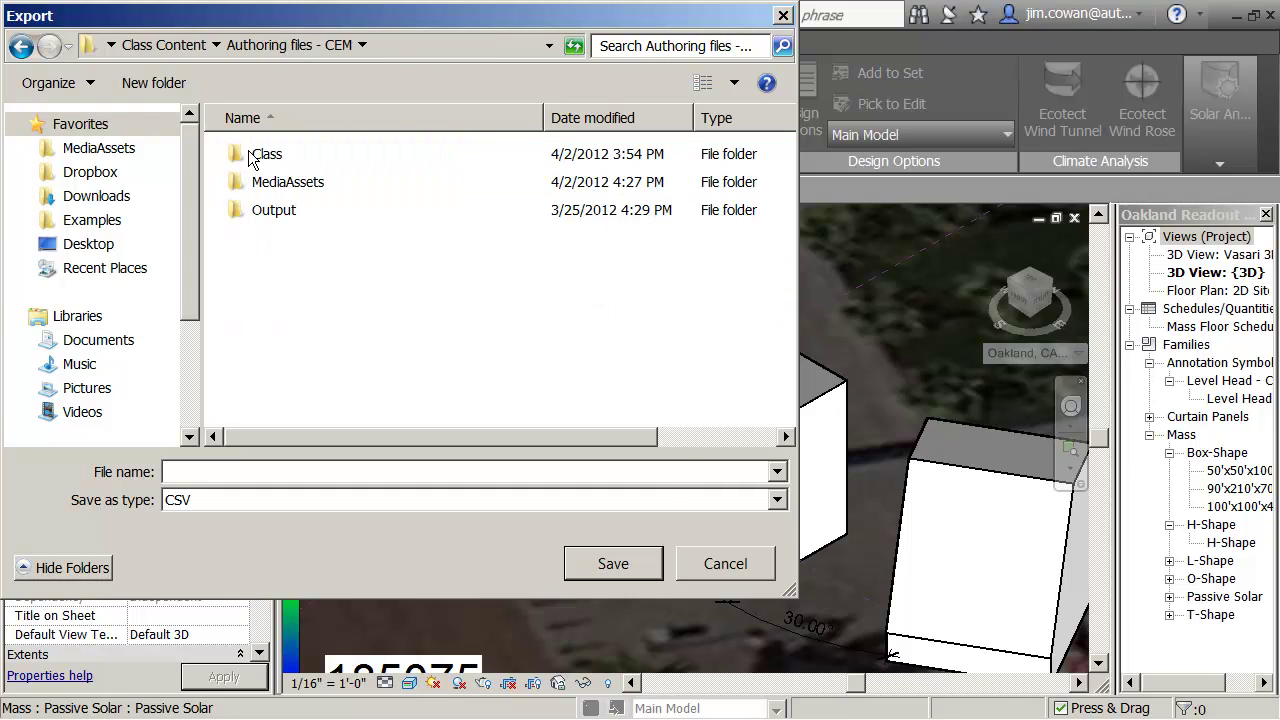
{"action": "double_click", "coordinate": [250, 154]}
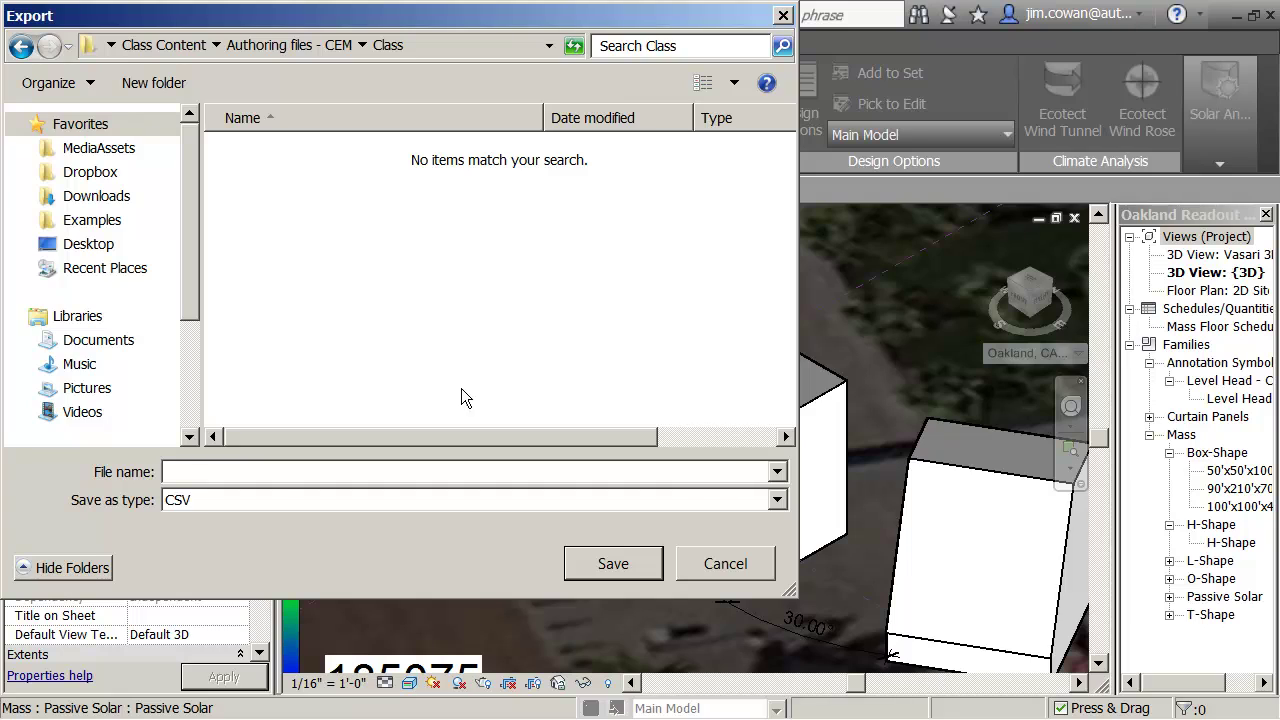
{"action": "type", "text": "due_south"}
{"action": "left_click", "coordinate": [626, 565]}
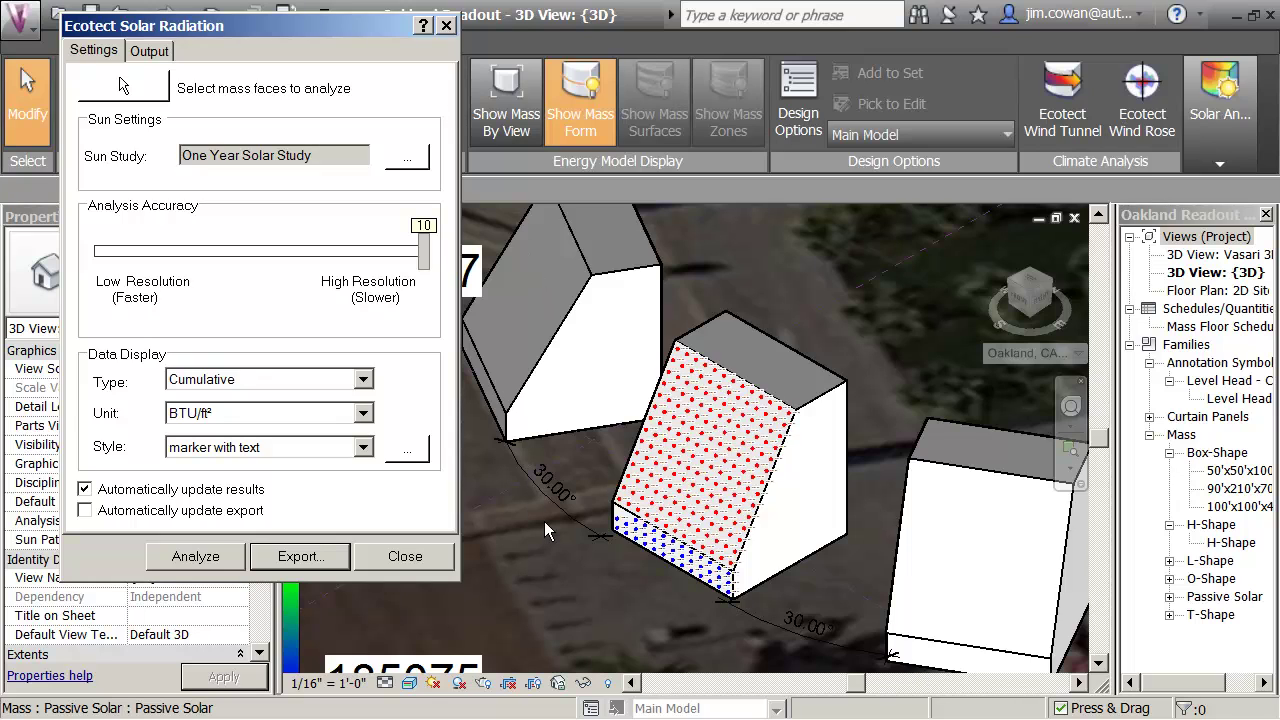
{"action": "left_click", "coordinate": [418, 560]}
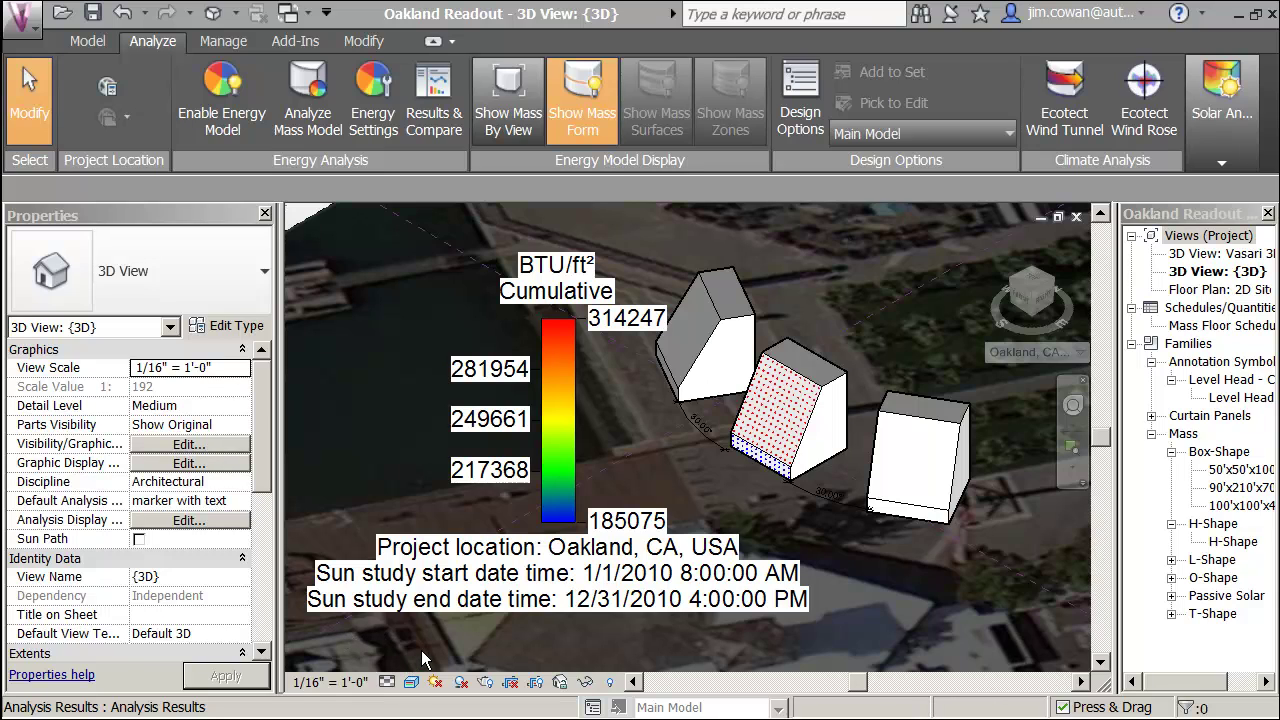
- Switch to Excel and enter the heading "Due South" in cell A1 of the blank workbook
{"action": "key", "text": "alt+Tab"}
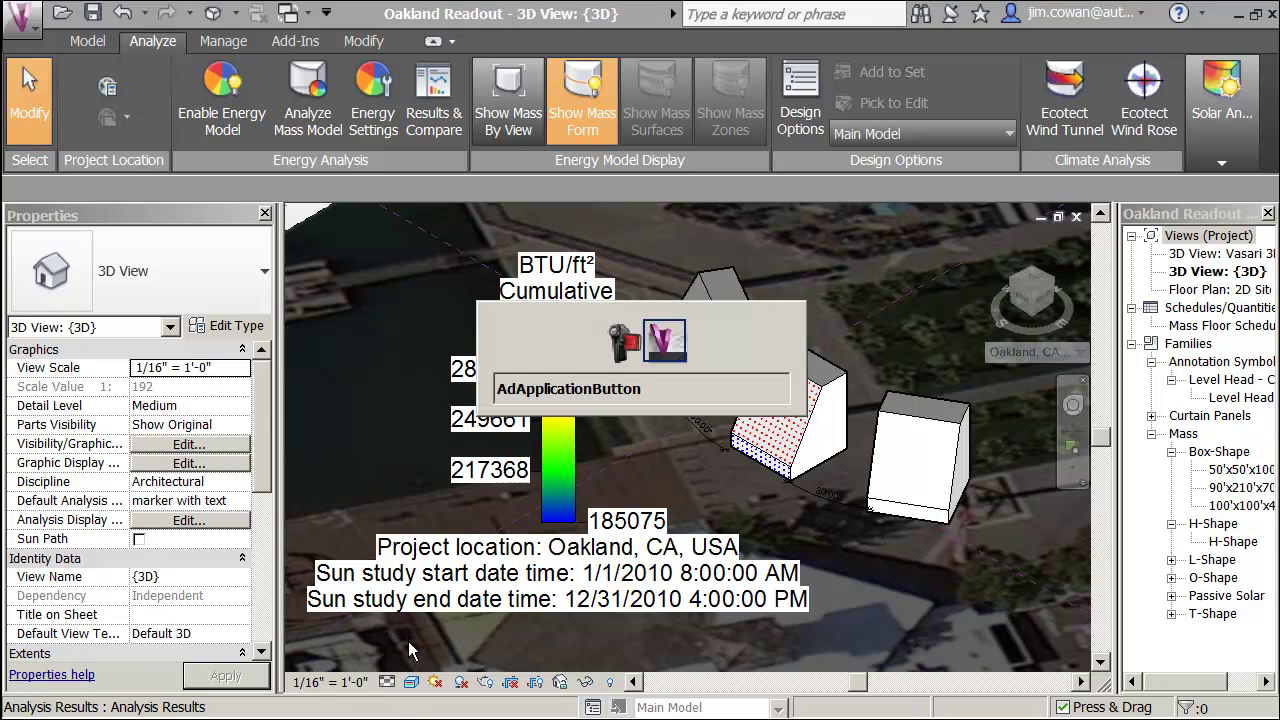
{"action": "key", "text": "alt+Tab"}
{"action": "key", "text": "alt+Tab"}
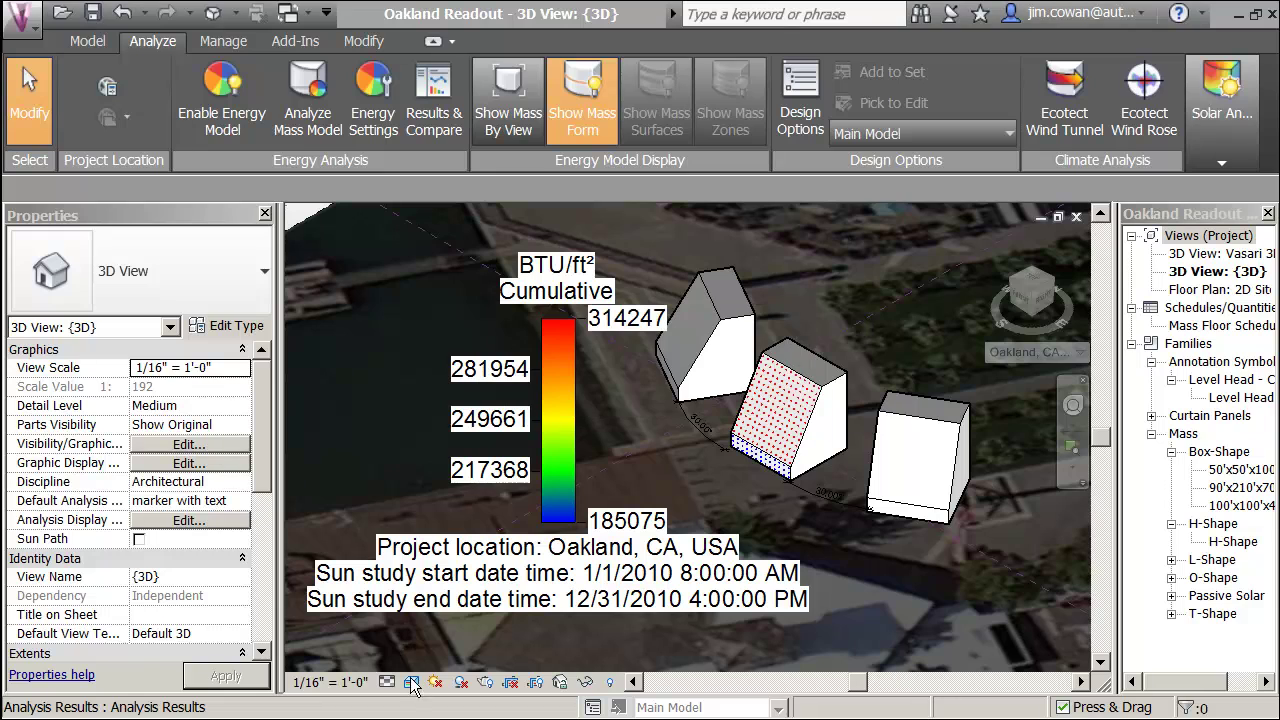
{"action": "left_click", "coordinate": [404, 694]}
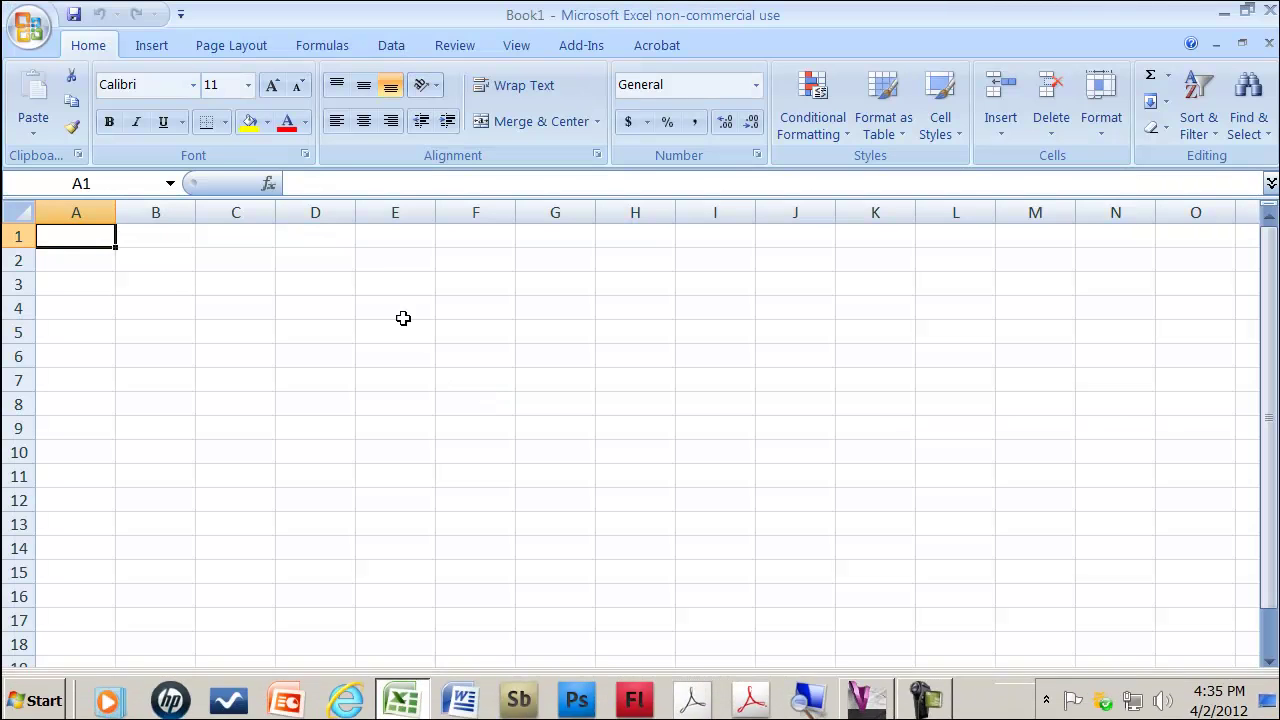
{"action": "double_click", "coordinate": [86, 237]}
{"action": "type", "text": "Due South"}
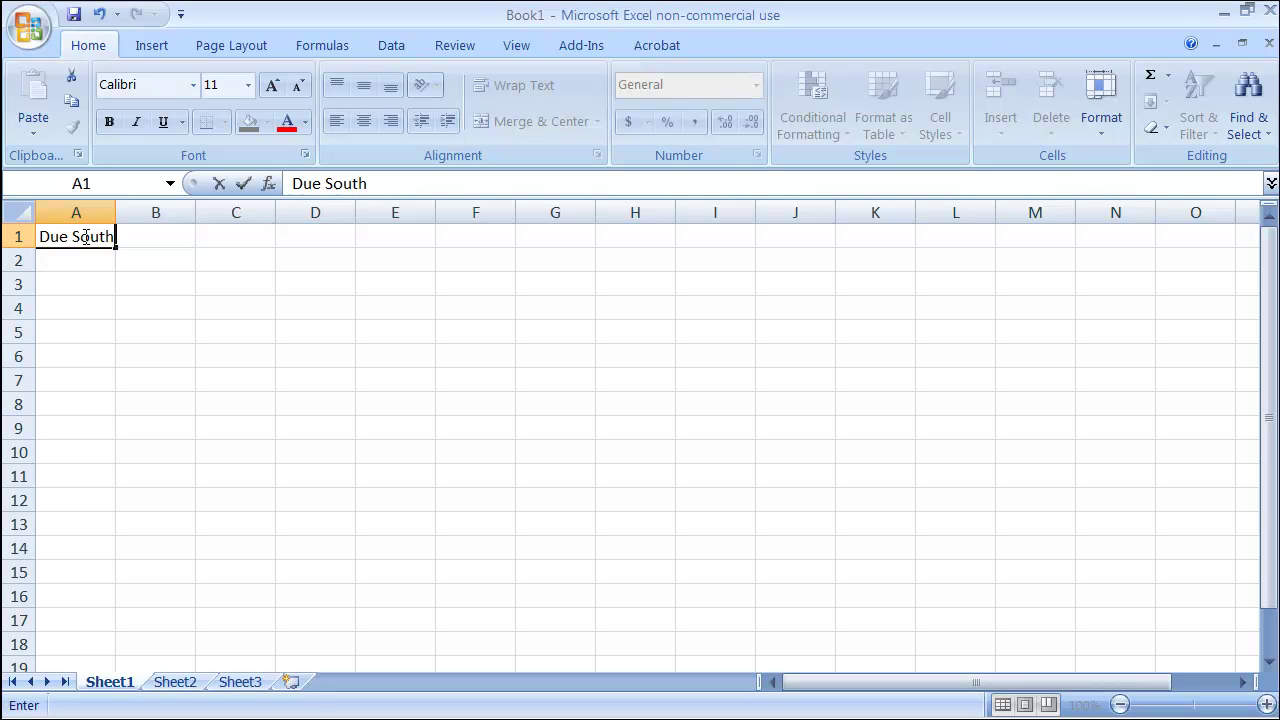
- Select cell A3 and start a text import of due_south from Conceptual Design > Class Content > Authoring files - CEM > Class on the Desktop
{"action": "left_click", "coordinate": [97, 284]}
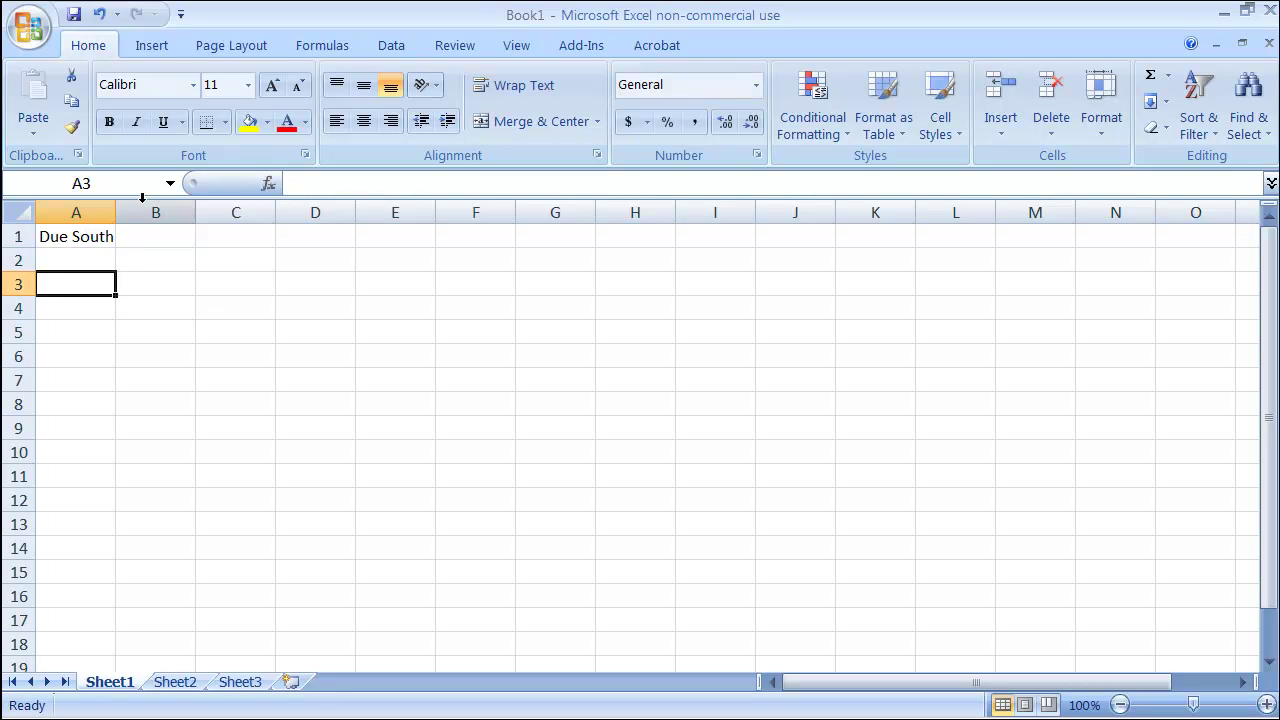
{"action": "left_click", "coordinate": [154, 46]}
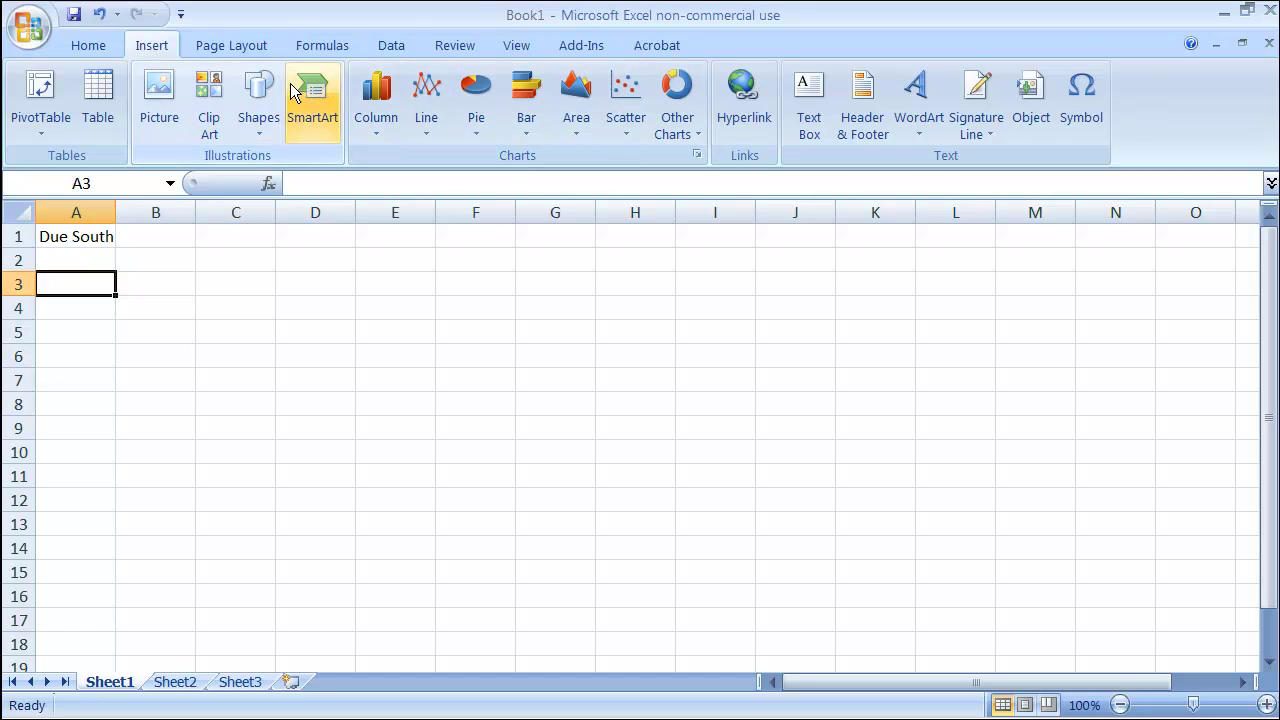
{"action": "left_click", "coordinate": [388, 45]}
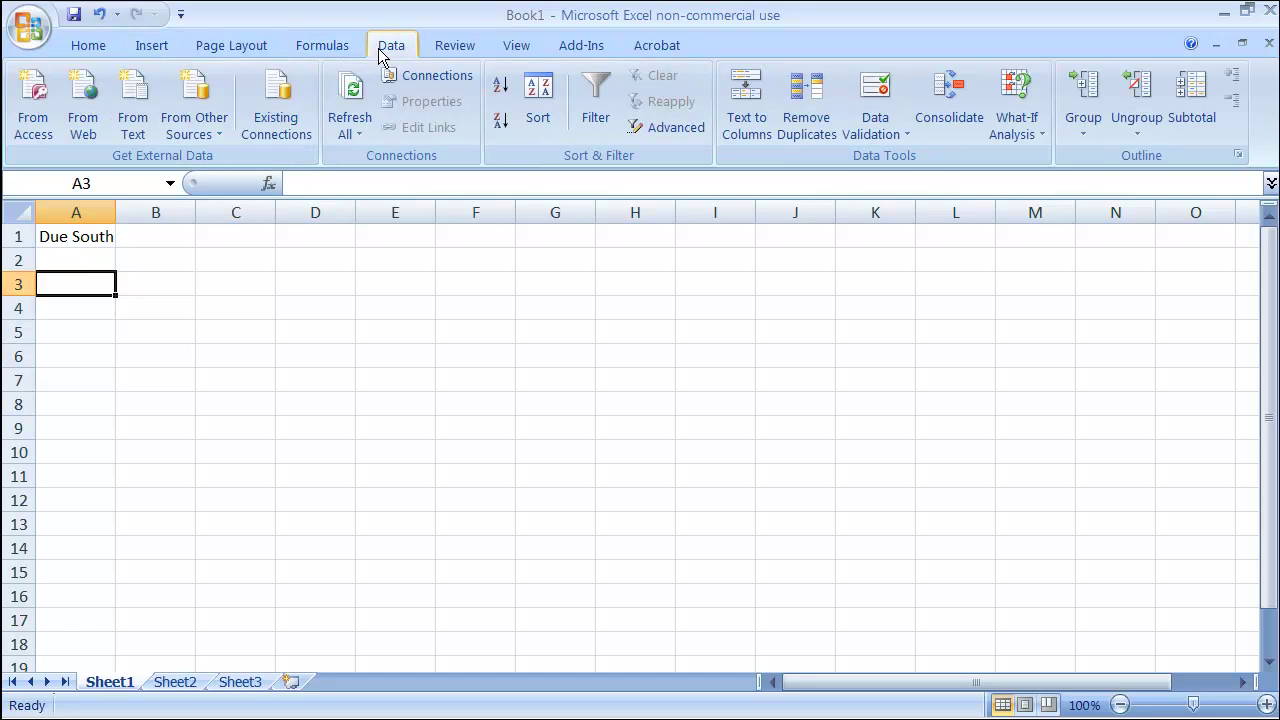
{"action": "left_click", "coordinate": [136, 115]}
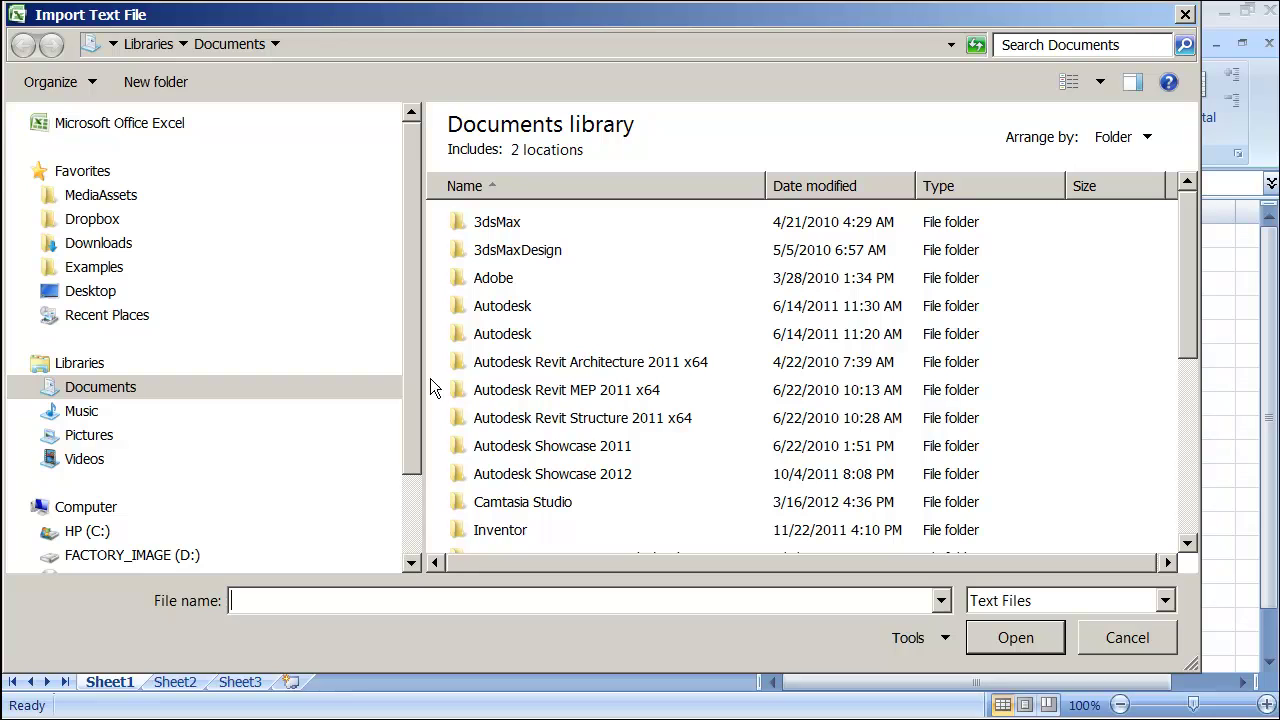
{"action": "left_click", "coordinate": [92, 291]}
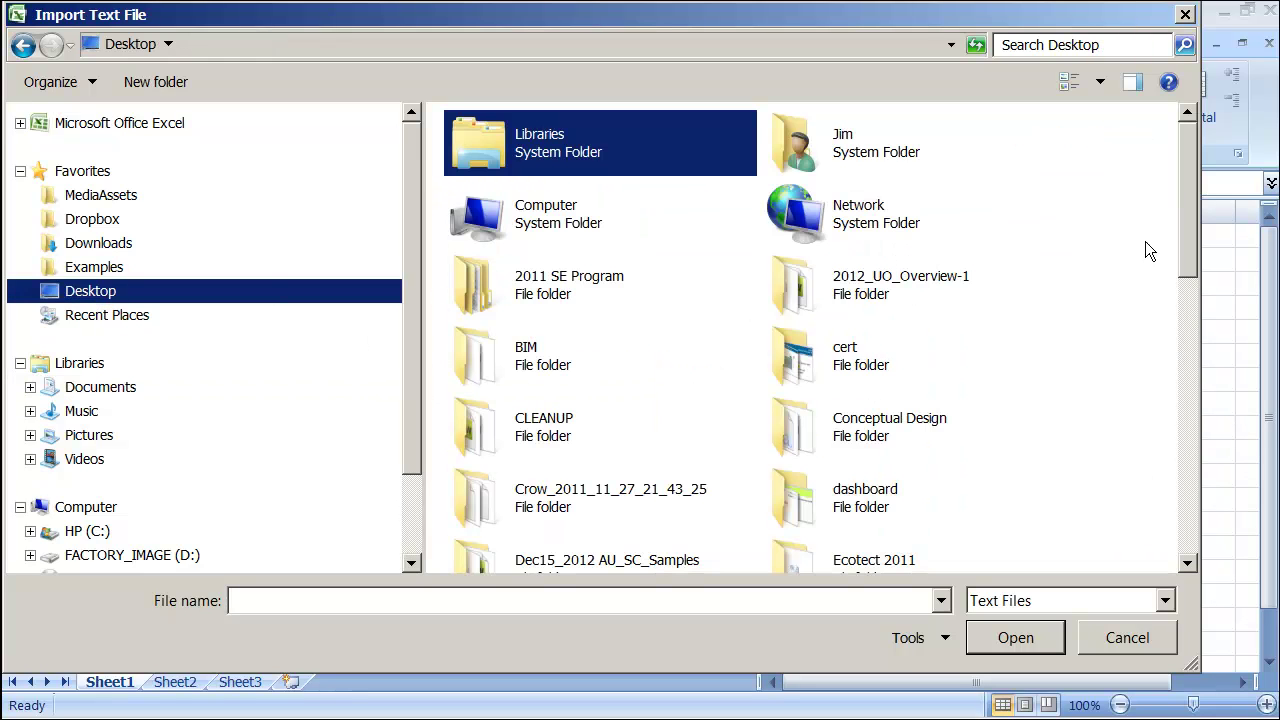
{"action": "double_click", "coordinate": [812, 425]}
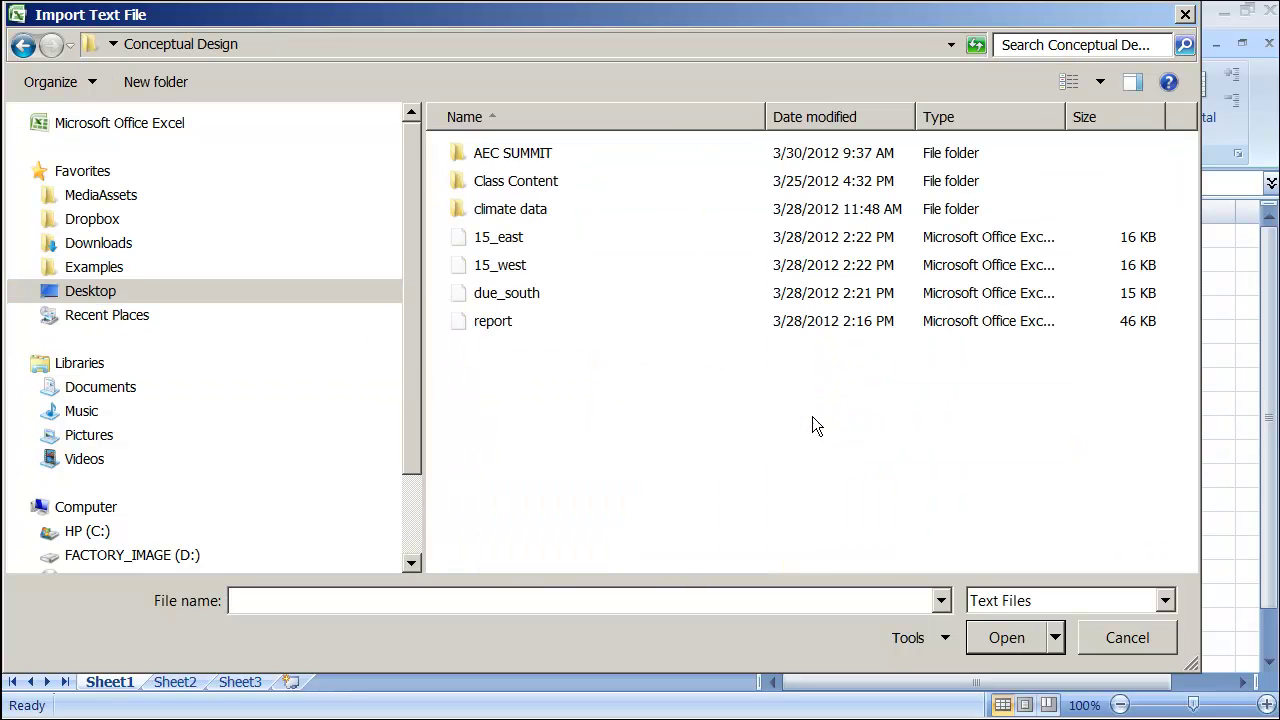
{"action": "double_click", "coordinate": [463, 185]}
{"action": "double_click", "coordinate": [459, 155]}
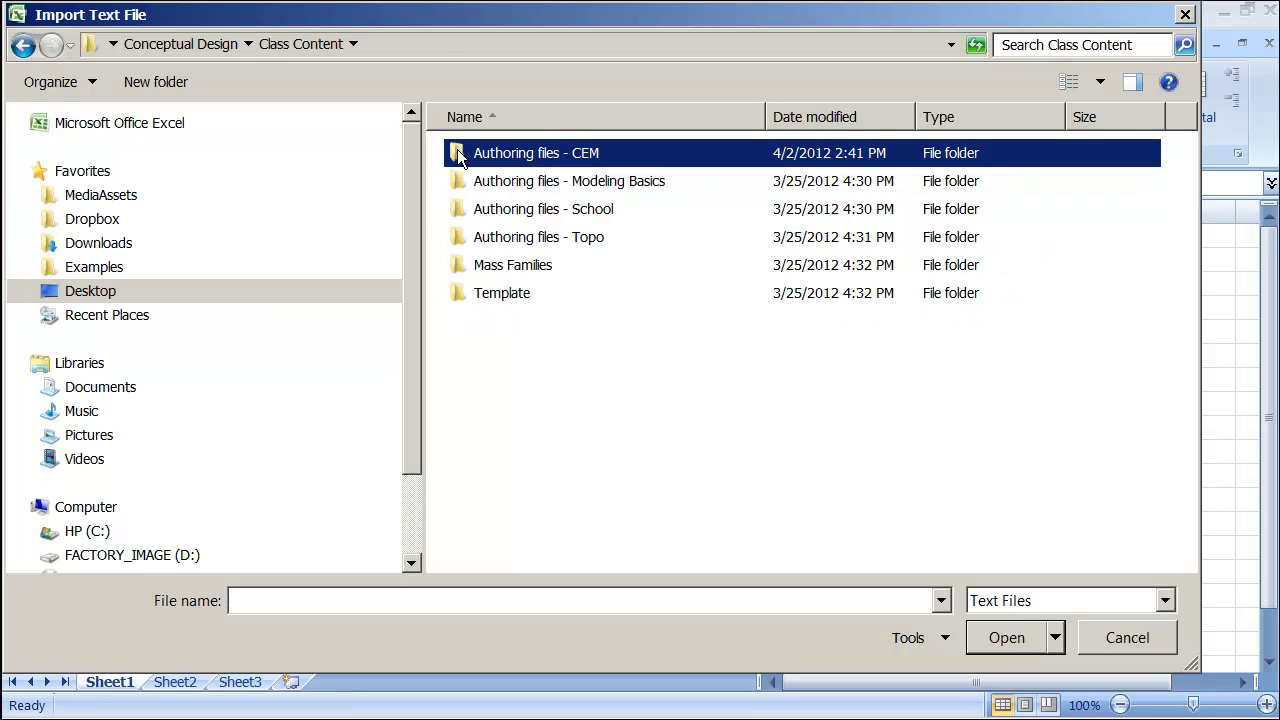
{"action": "double_click", "coordinate": [459, 155]}
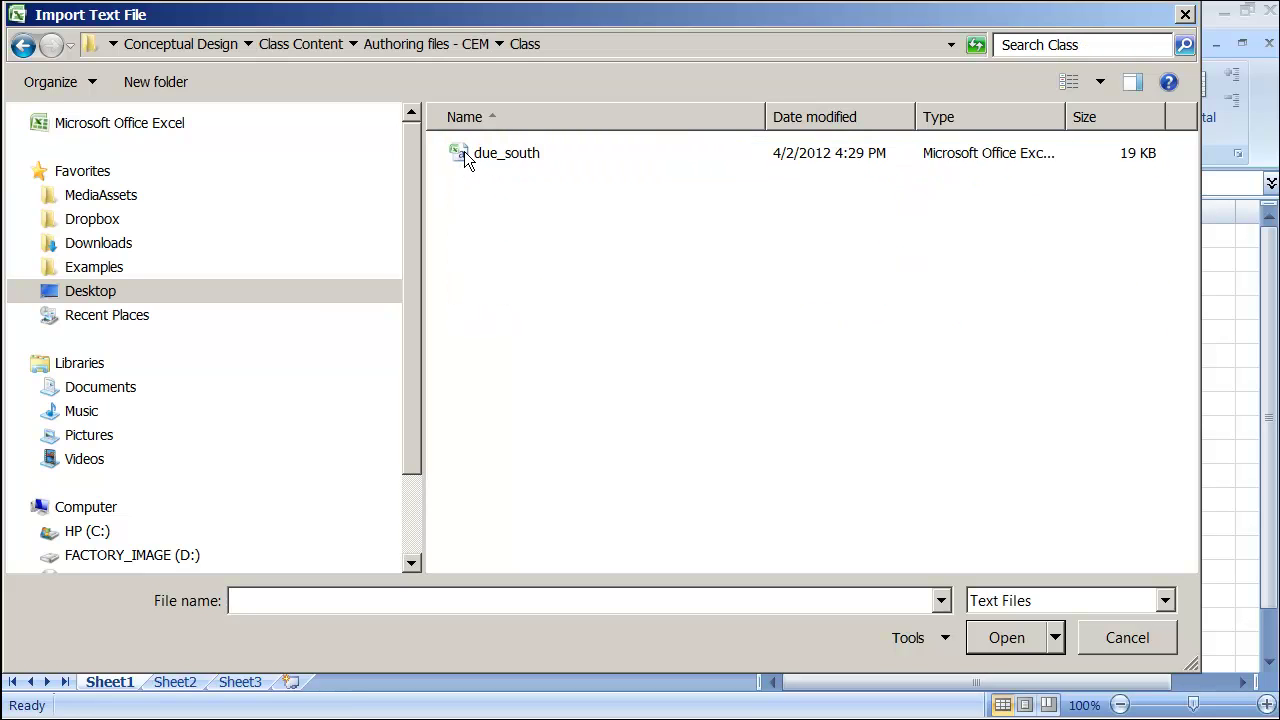
{"action": "left_click", "coordinate": [465, 161]}
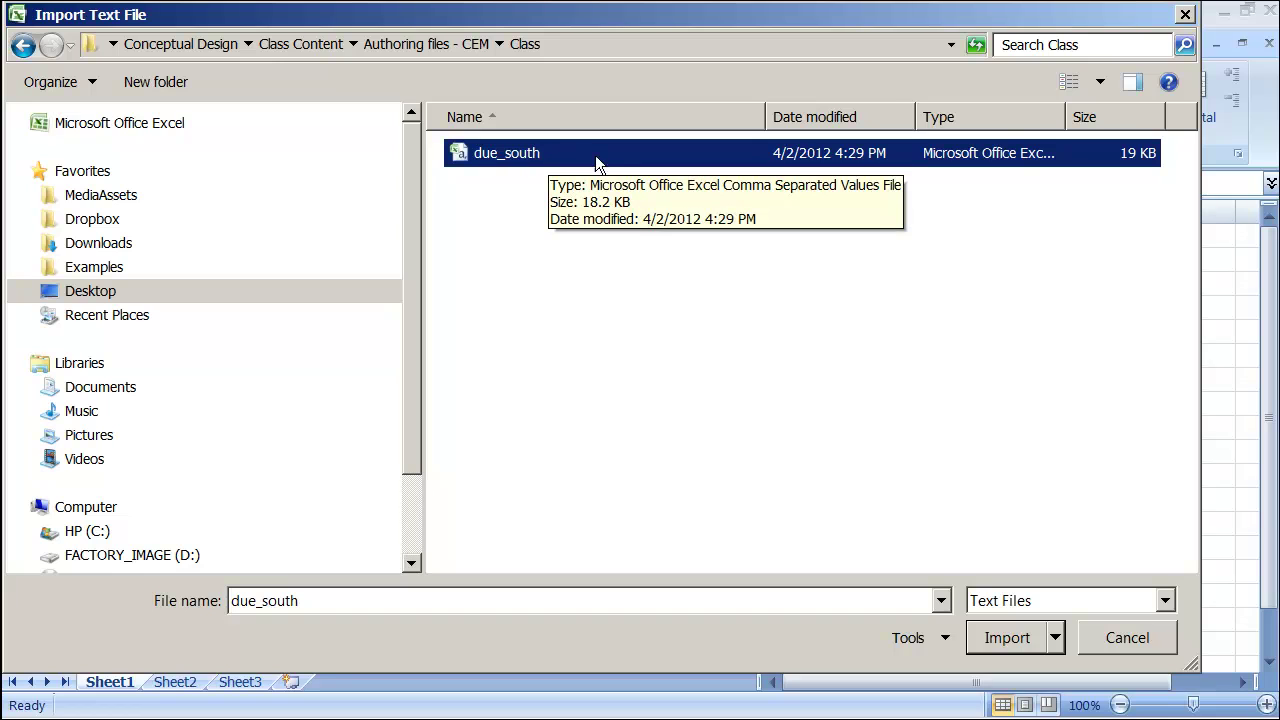
{"action": "left_click", "coordinate": [1007, 636]}
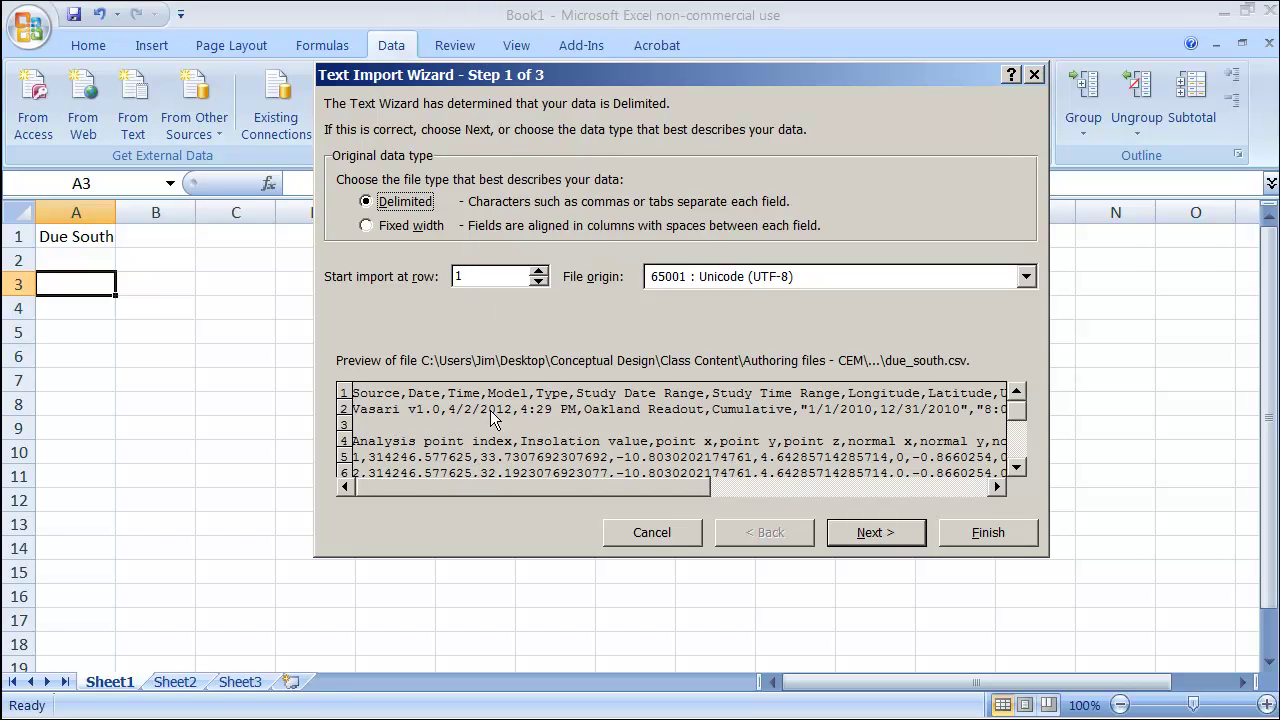
- Import the delimited data with only Comma as the delimiter and General column format, placing it in the existing worksheet at $A$3
{"action": "left_click", "coordinate": [875, 533]}
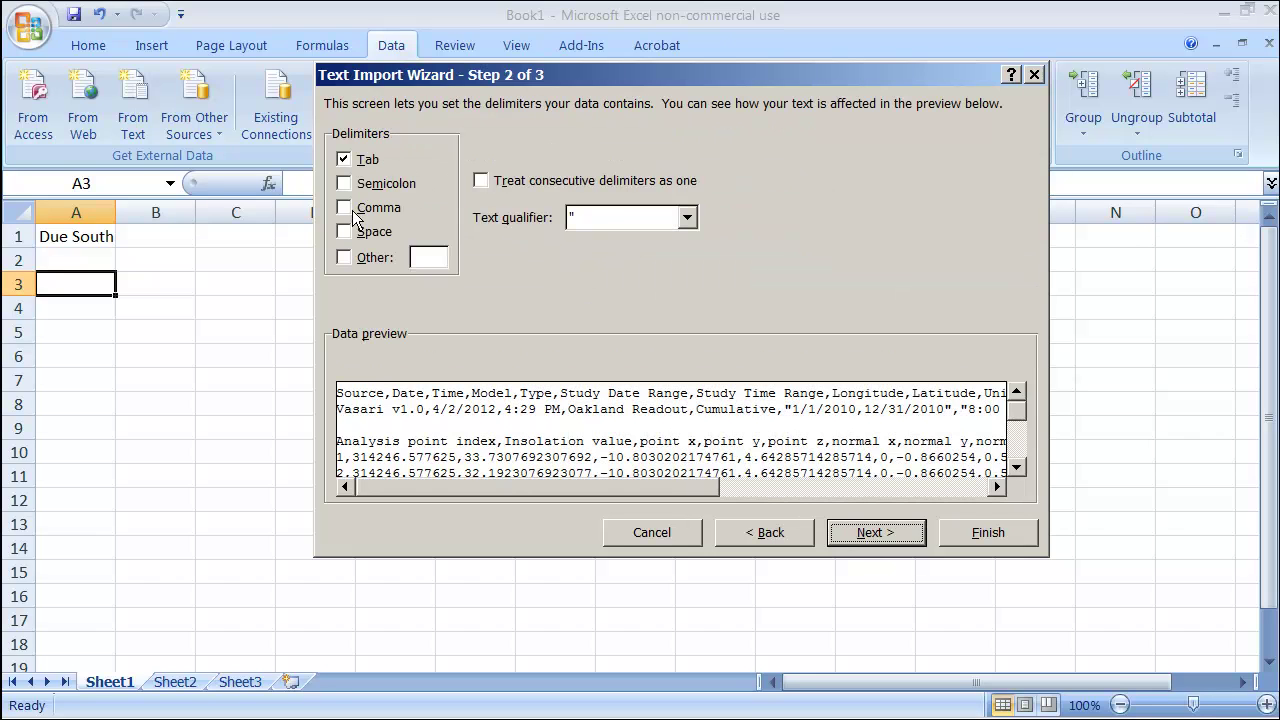
{"action": "left_click", "coordinate": [345, 209]}
{"action": "left_click", "coordinate": [344, 160]}
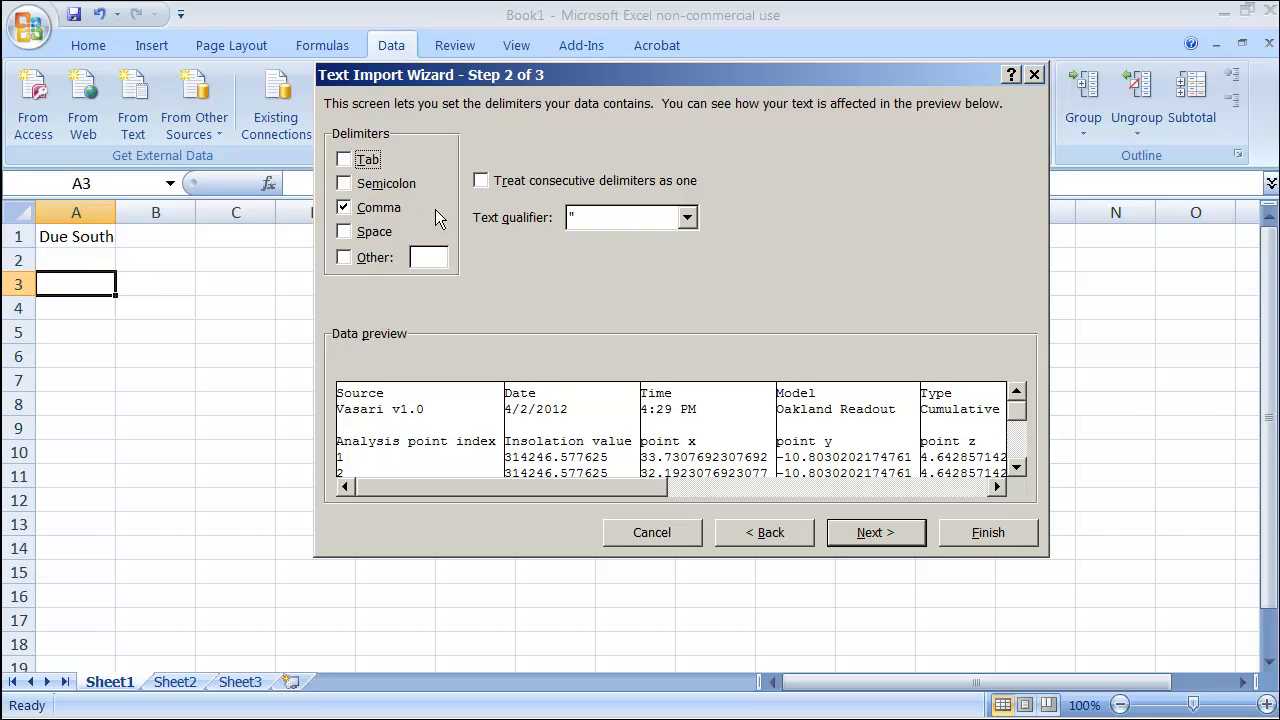
{"action": "left_click", "coordinate": [878, 535]}
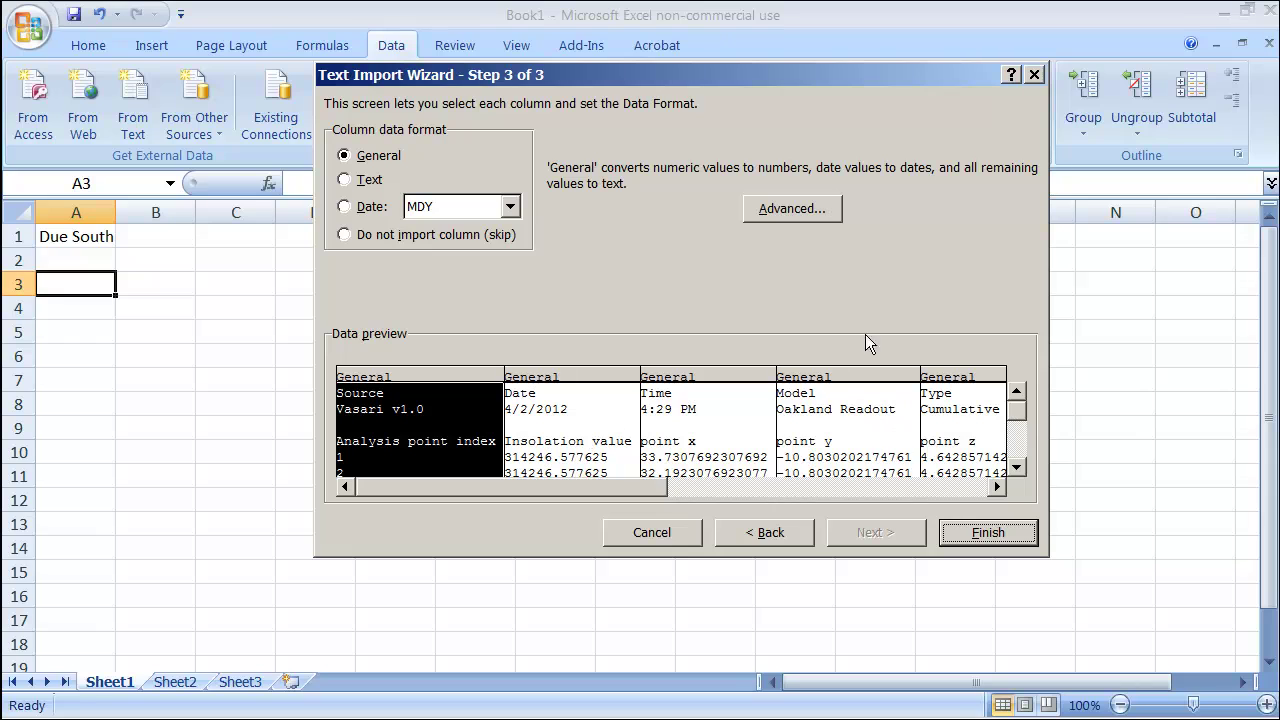
{"action": "left_click", "coordinate": [987, 533]}
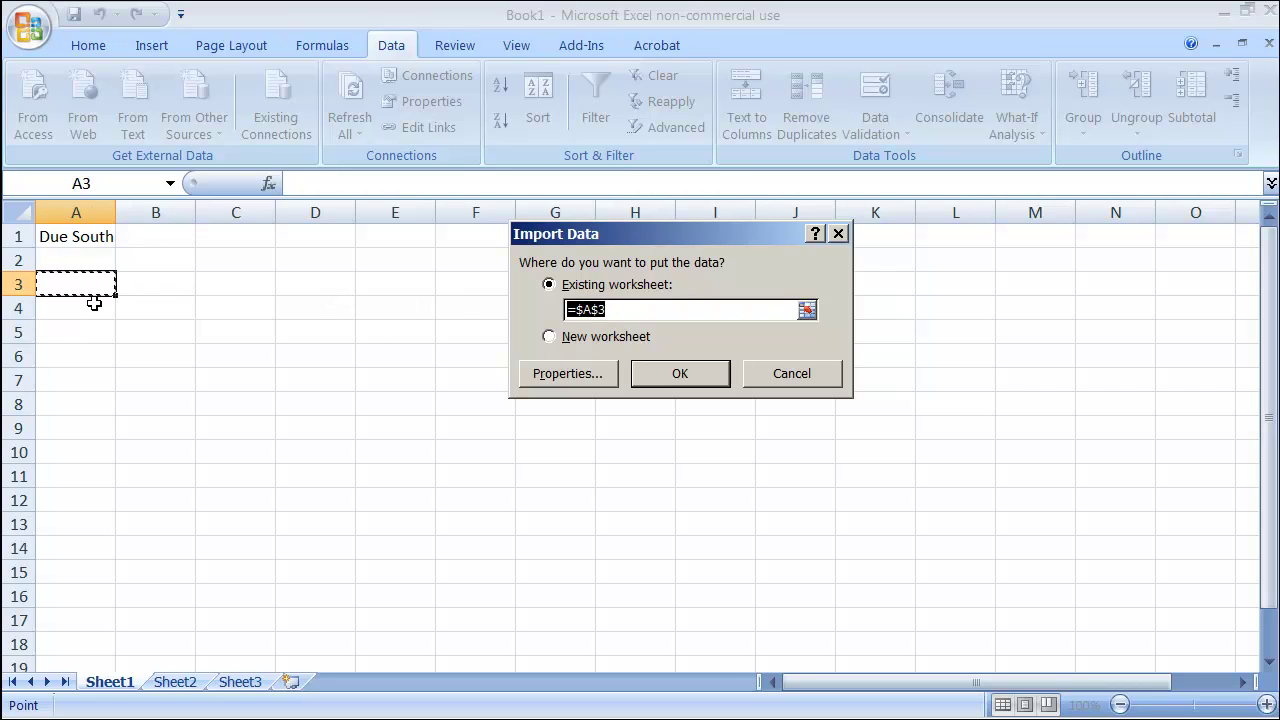
{"action": "left_click", "coordinate": [700, 374]}
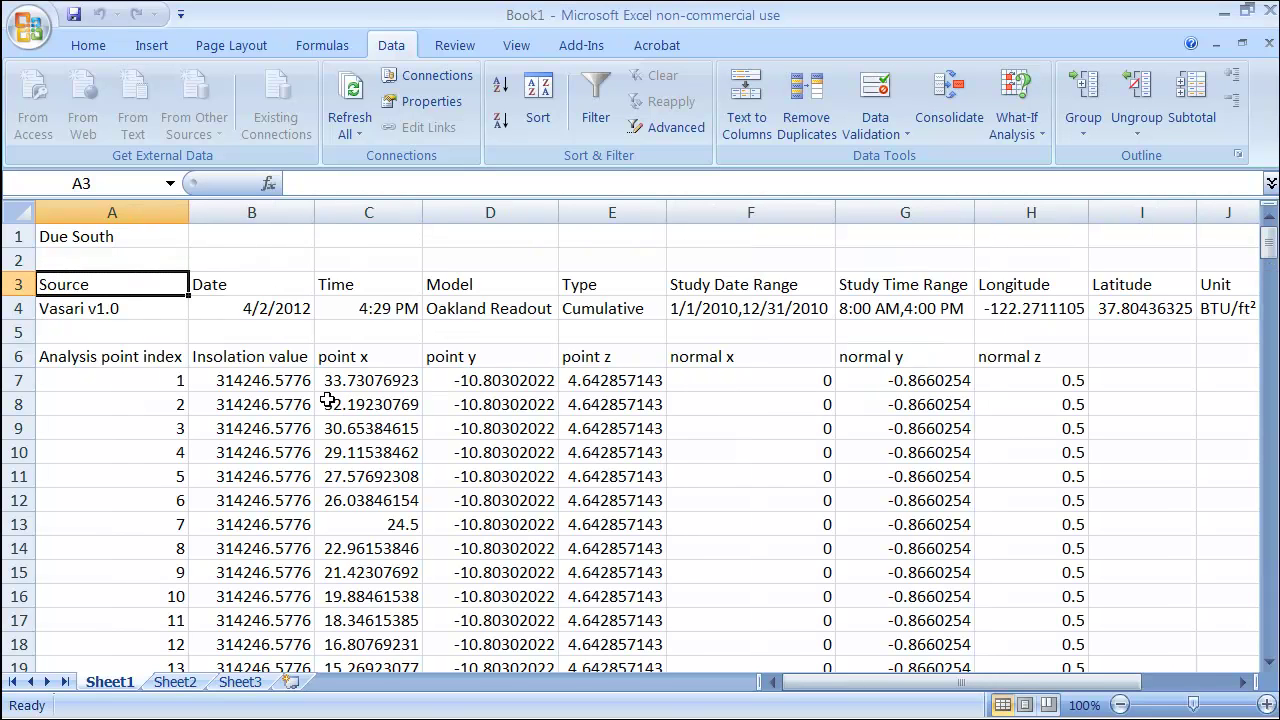
- Total the insolation values in cell B2 with the formula =SUM(B7:B227)
{"action": "left_click", "coordinate": [282, 262]}
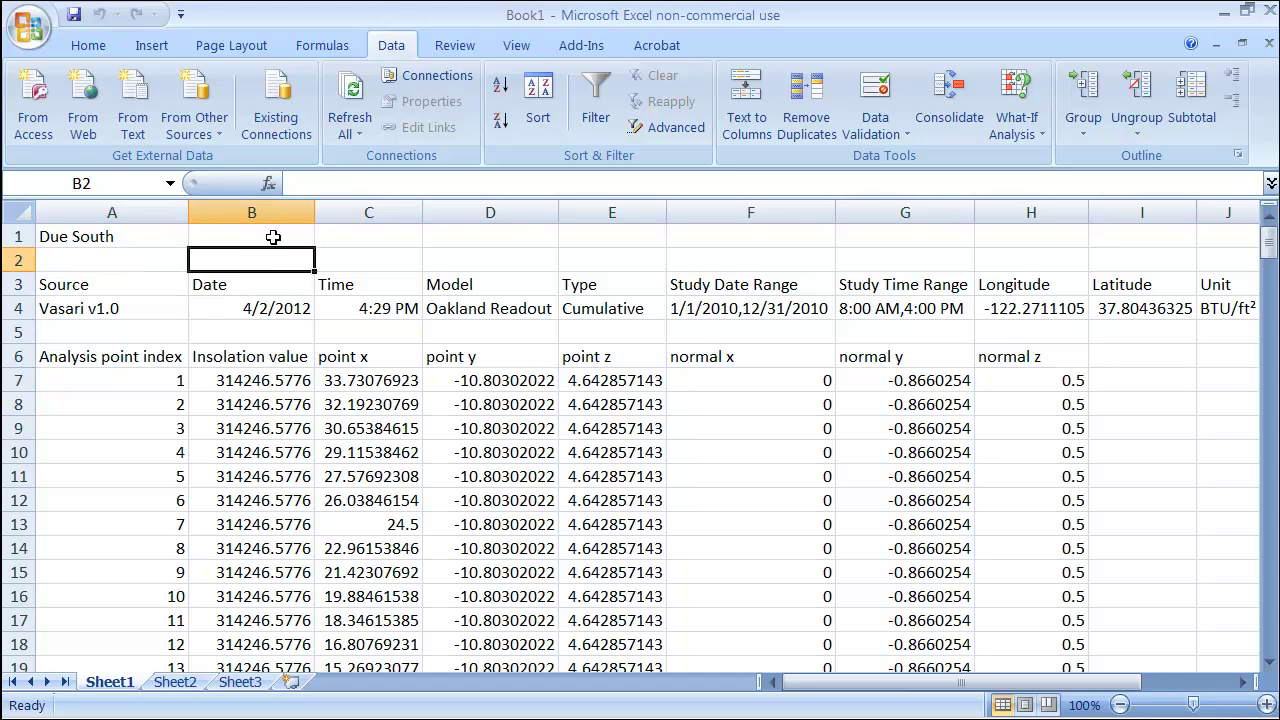
{"action": "left_click", "coordinate": [314, 42]}
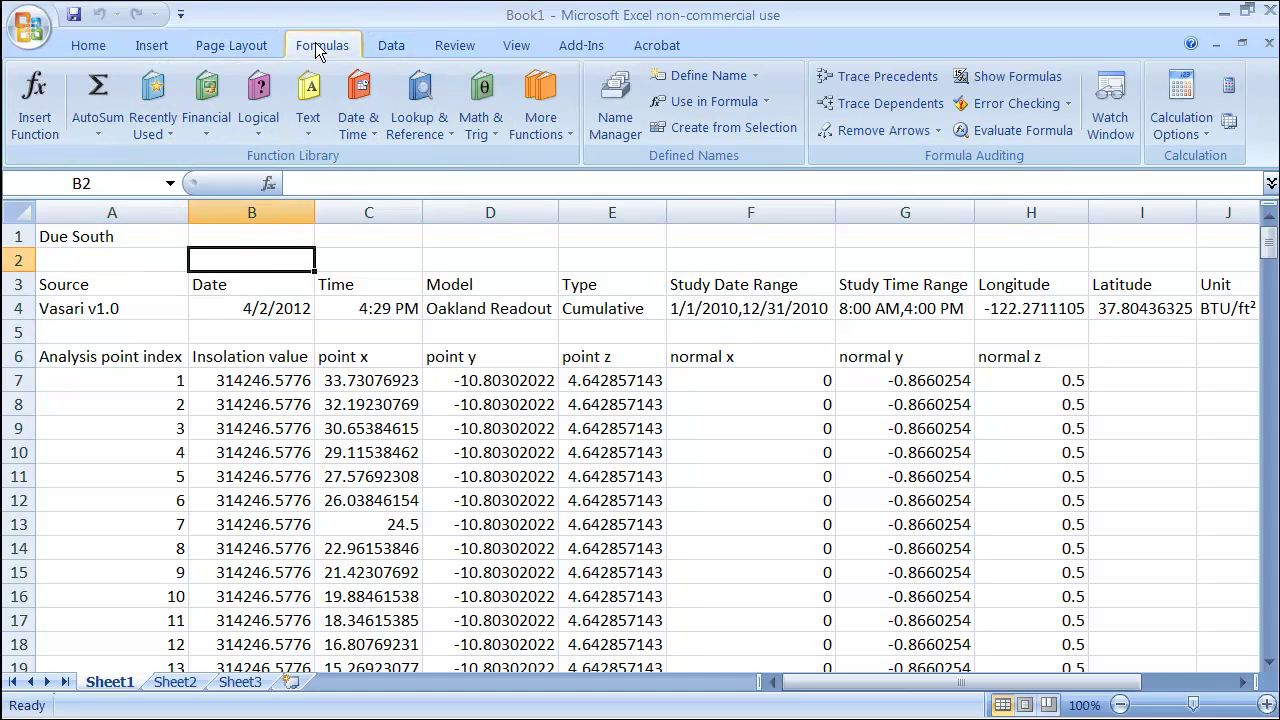
{"action": "left_click", "coordinate": [98, 98]}
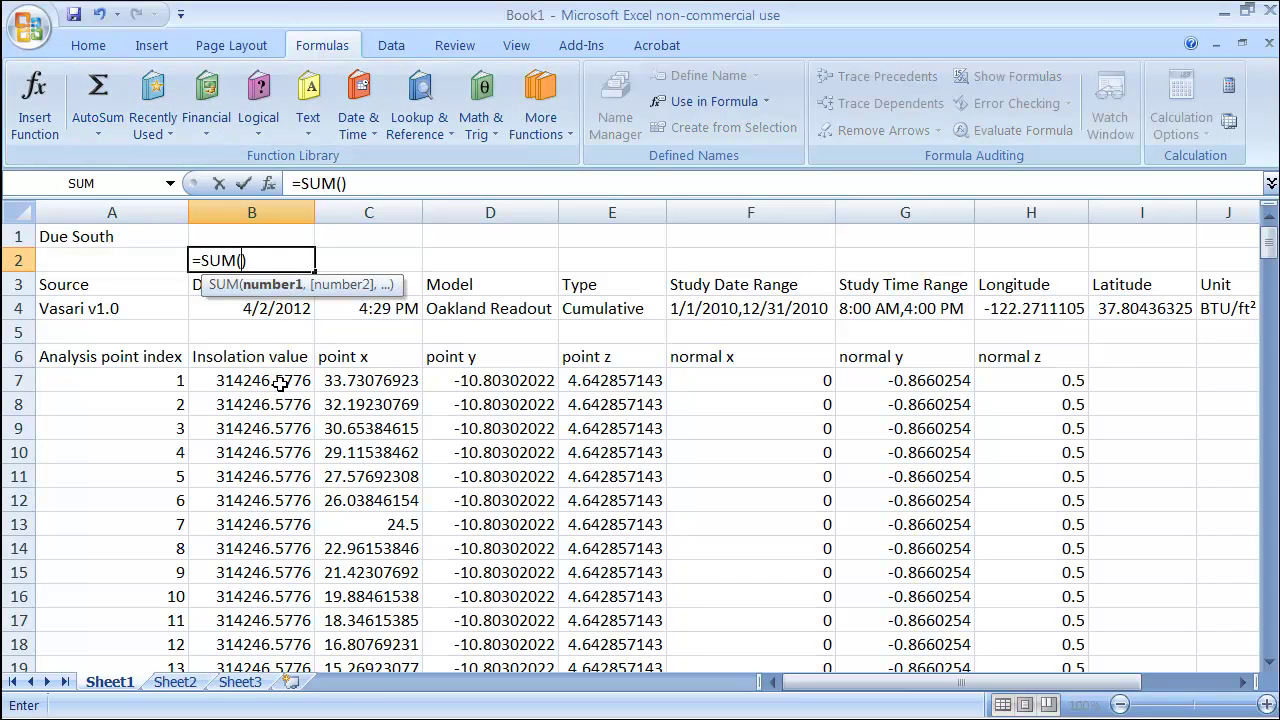
{"action": "left_click_drag", "start_coordinate": [280, 383], "coordinate": [278, 688]}
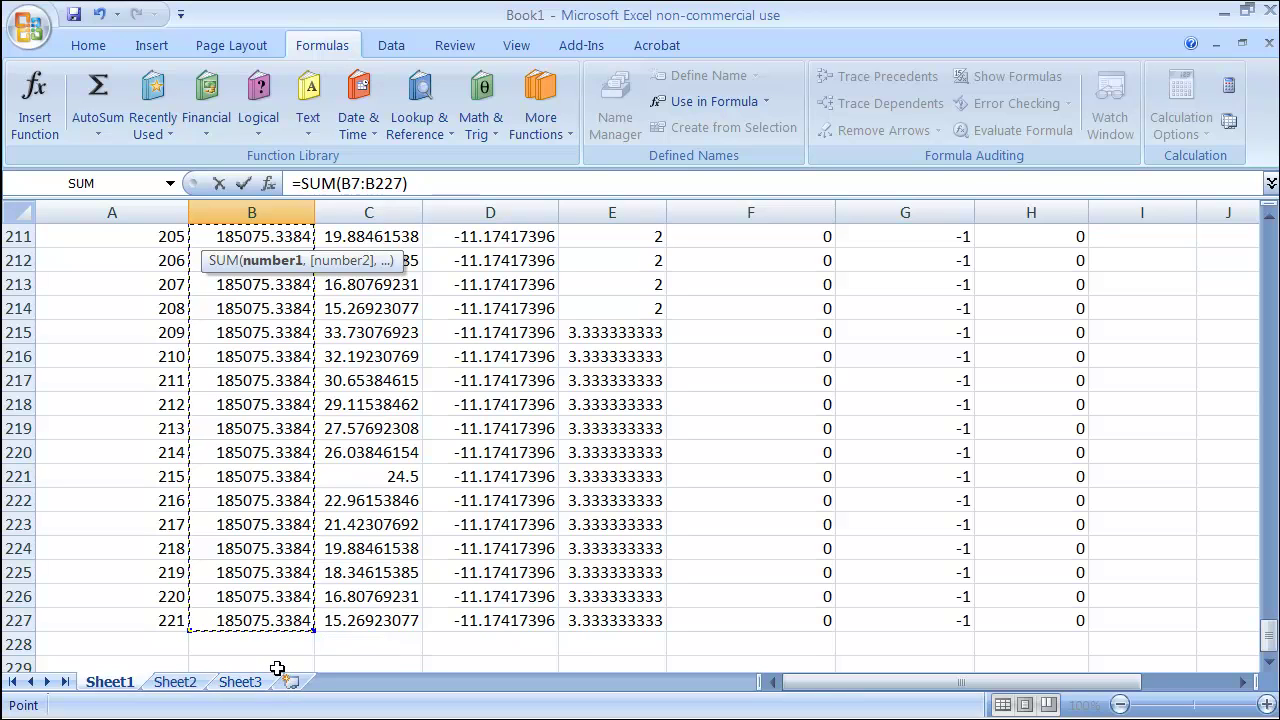
{"action": "key", "text": "Return"}
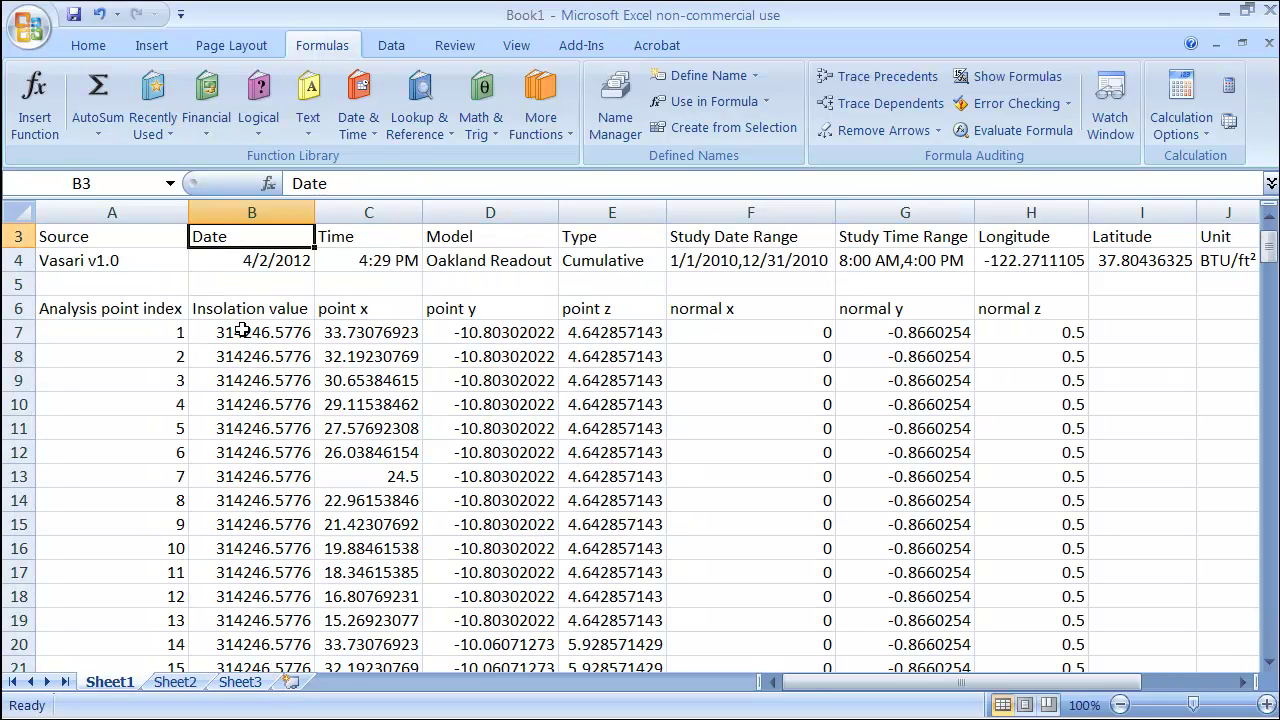
{"action": "scroll", "coordinate": [337, 338], "scroll_direction": "up", "scroll_amount": 1}
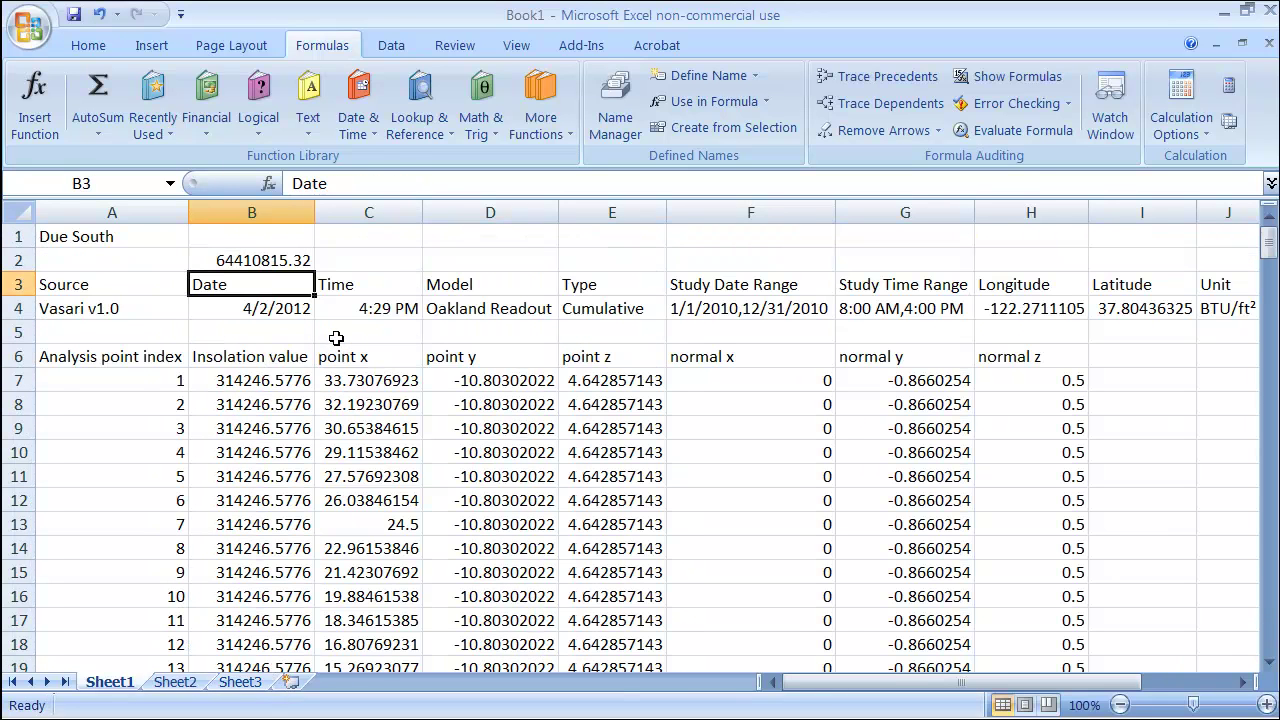
- Make the insolation total in cell B2 bold
{"action": "left_click", "coordinate": [242, 262]}
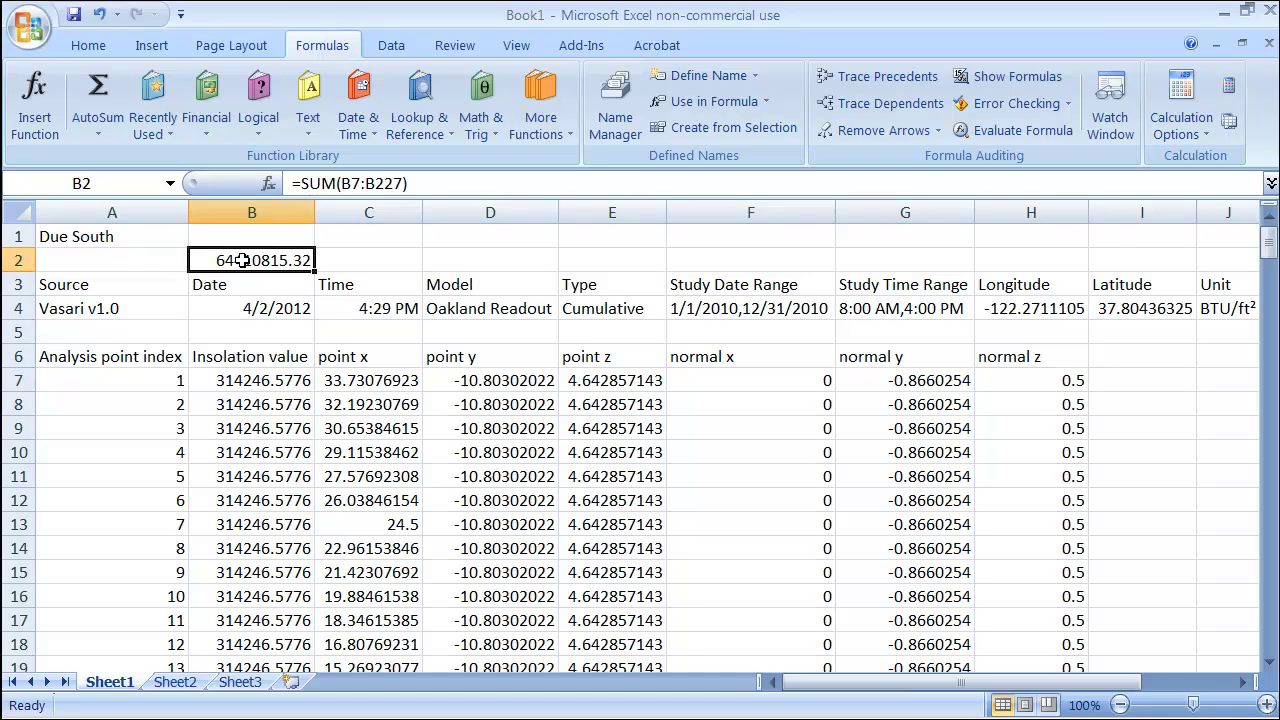
{"action": "left_click", "coordinate": [86, 48]}
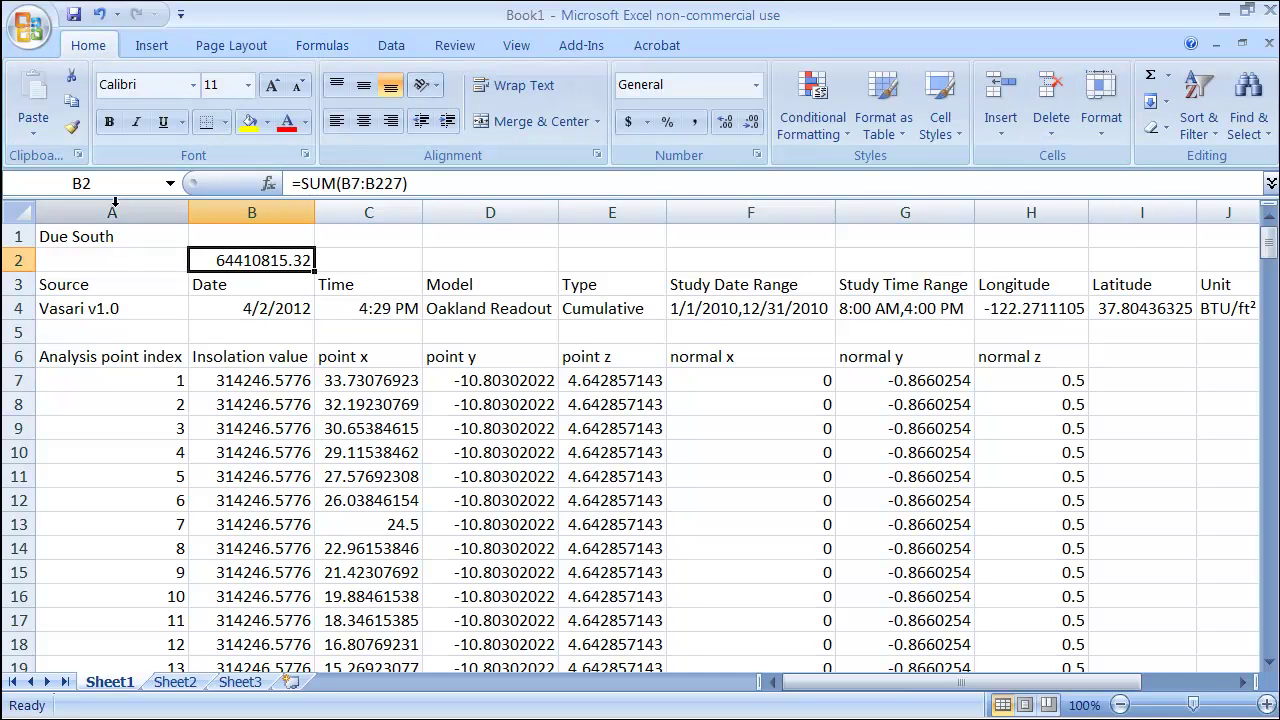
{"action": "left_click", "coordinate": [109, 122]}
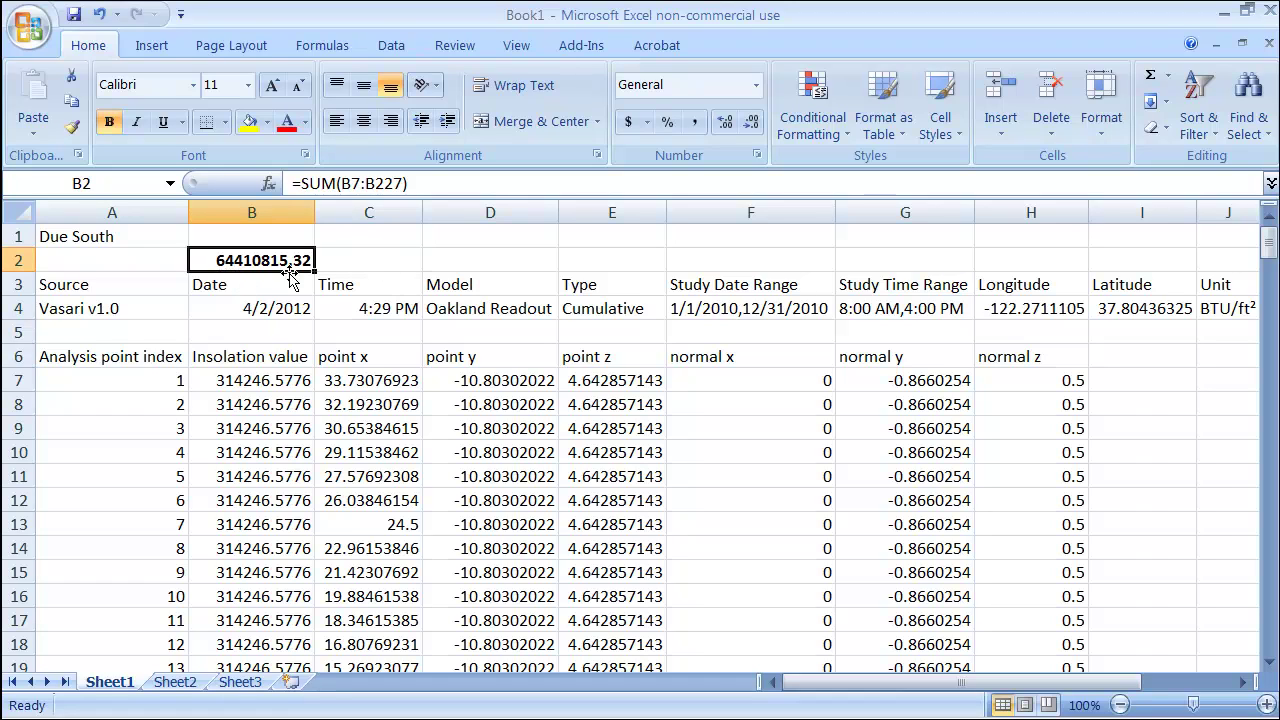
{"action": "left_click", "coordinate": [745, 410]}
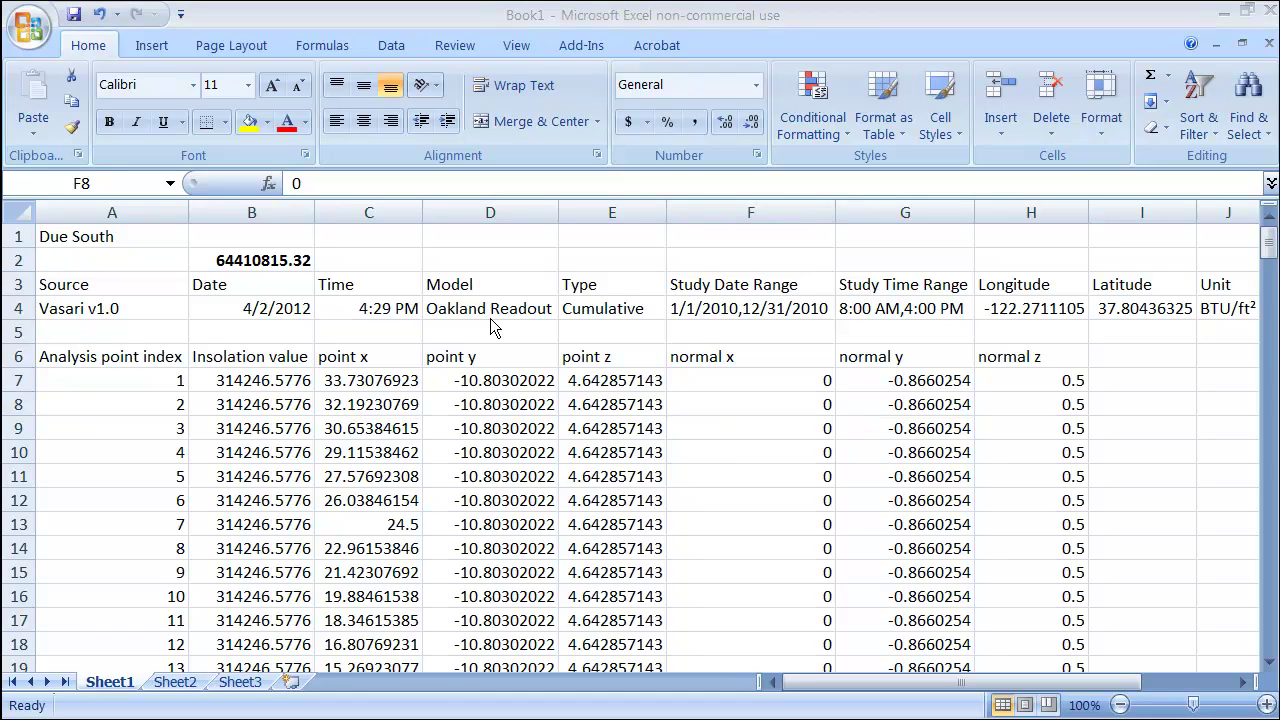
- Hide columns C through I of the worksheet
{"action": "left_click", "coordinate": [411, 212]}
{"action": "mouse_move", "coordinate": [411, 212]}
{"action": "left_mouse_down"}
{"action": "mouse_move", "coordinate": [1040, 212]}
{"action": "mouse_move", "coordinate": [1221, 226]}
{"action": "mouse_move", "coordinate": [1178, 233]}
{"action": "left_mouse_up"}
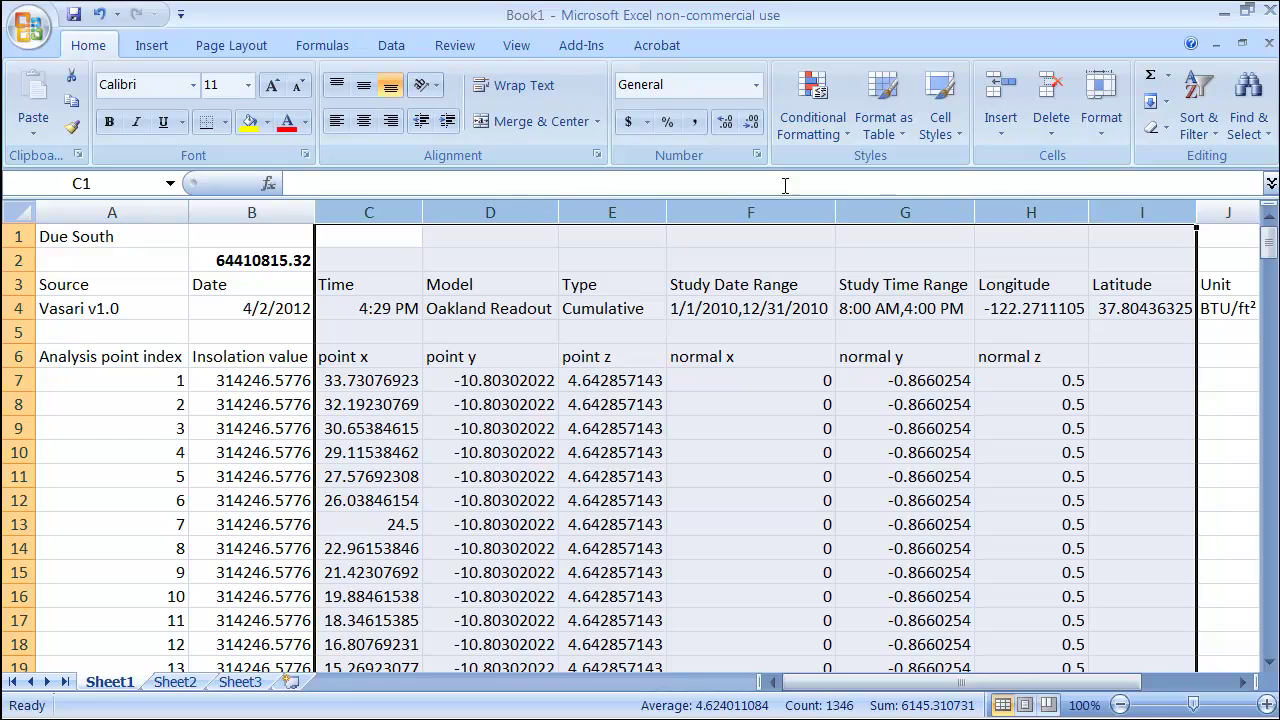
{"action": "right_click", "coordinate": [459, 222]}
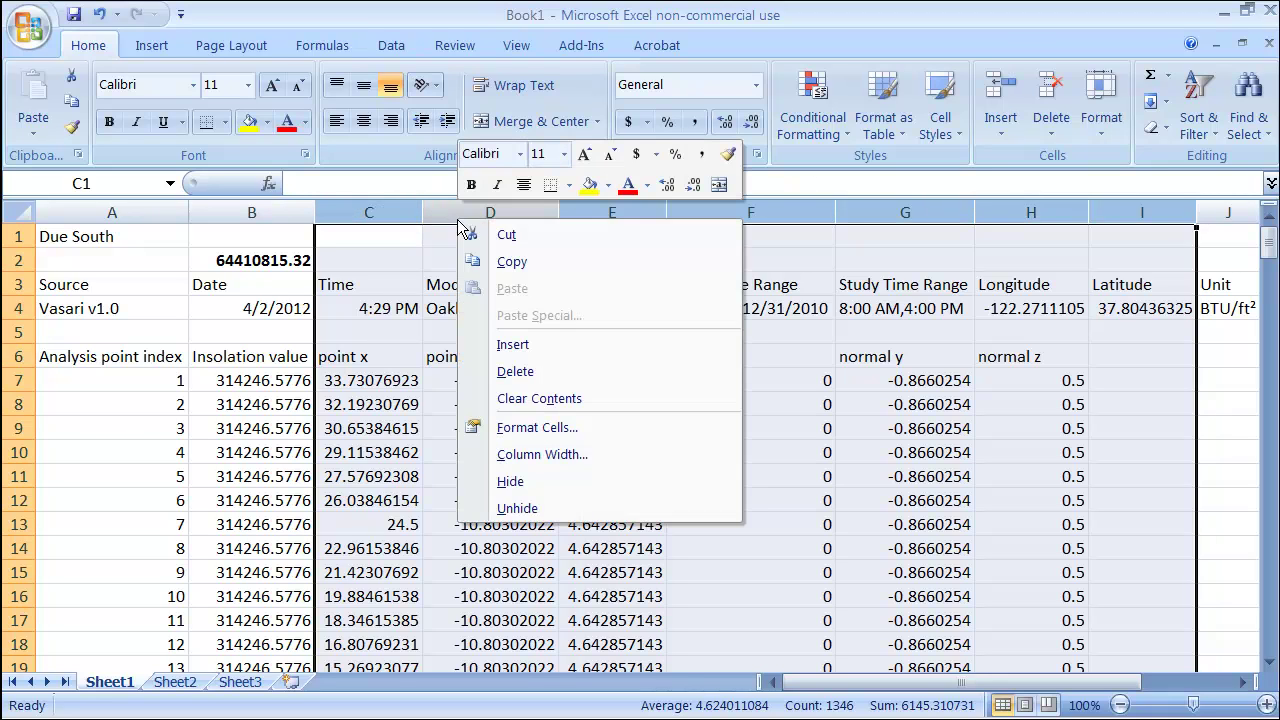
{"action": "left_click", "coordinate": [520, 482]}
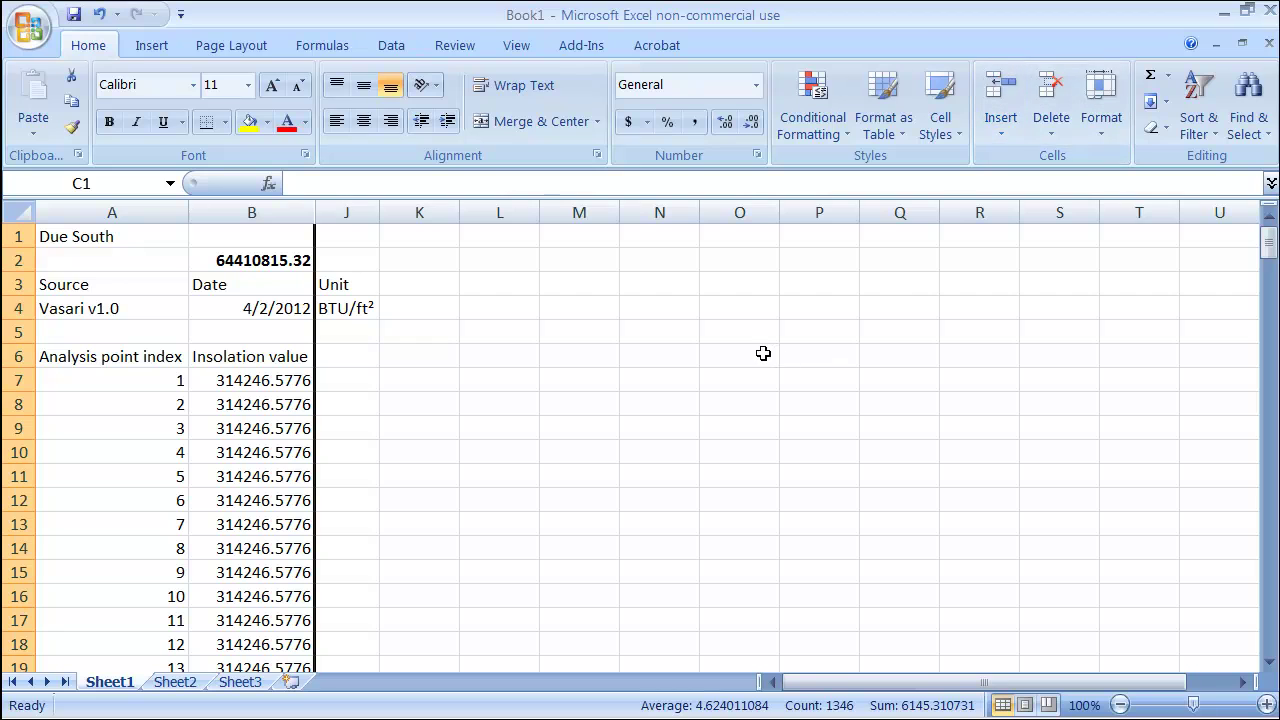
- Switch back to Vasari and delete the solar radiation analysis results from the middle mass
{"action": "left_click", "coordinate": [1229, 14]}
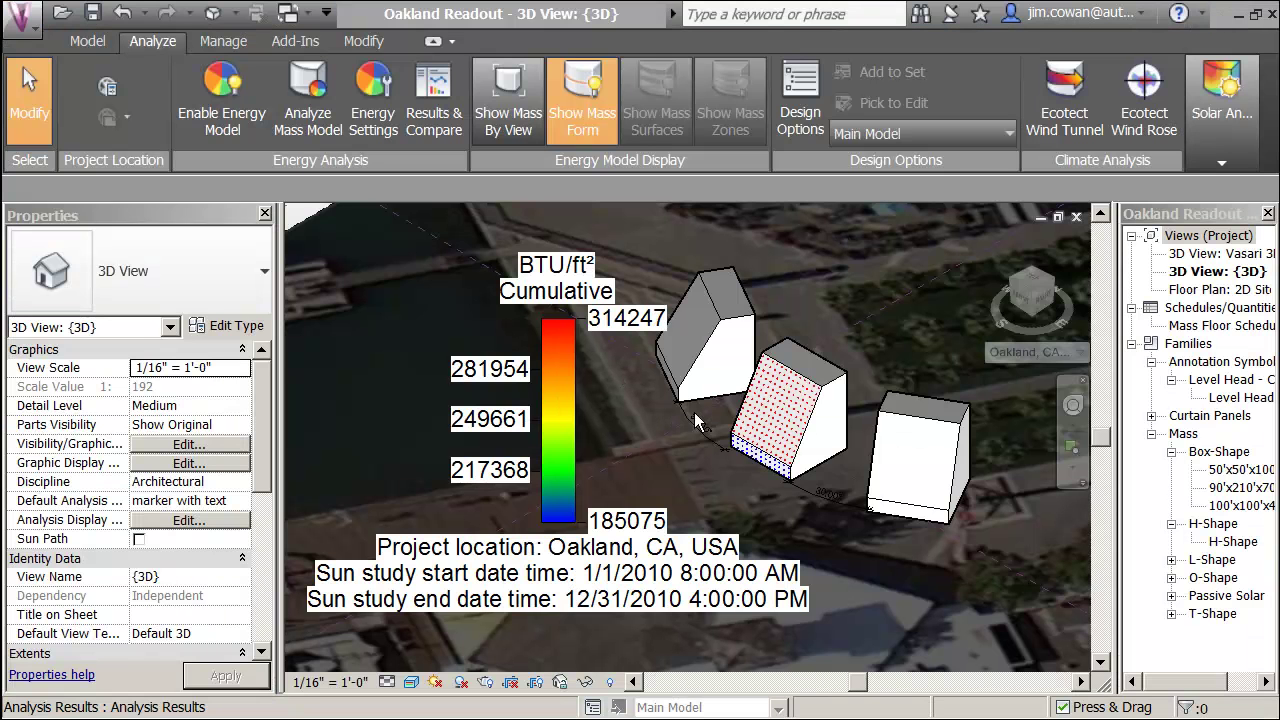
{"action": "left_click", "coordinate": [774, 393]}
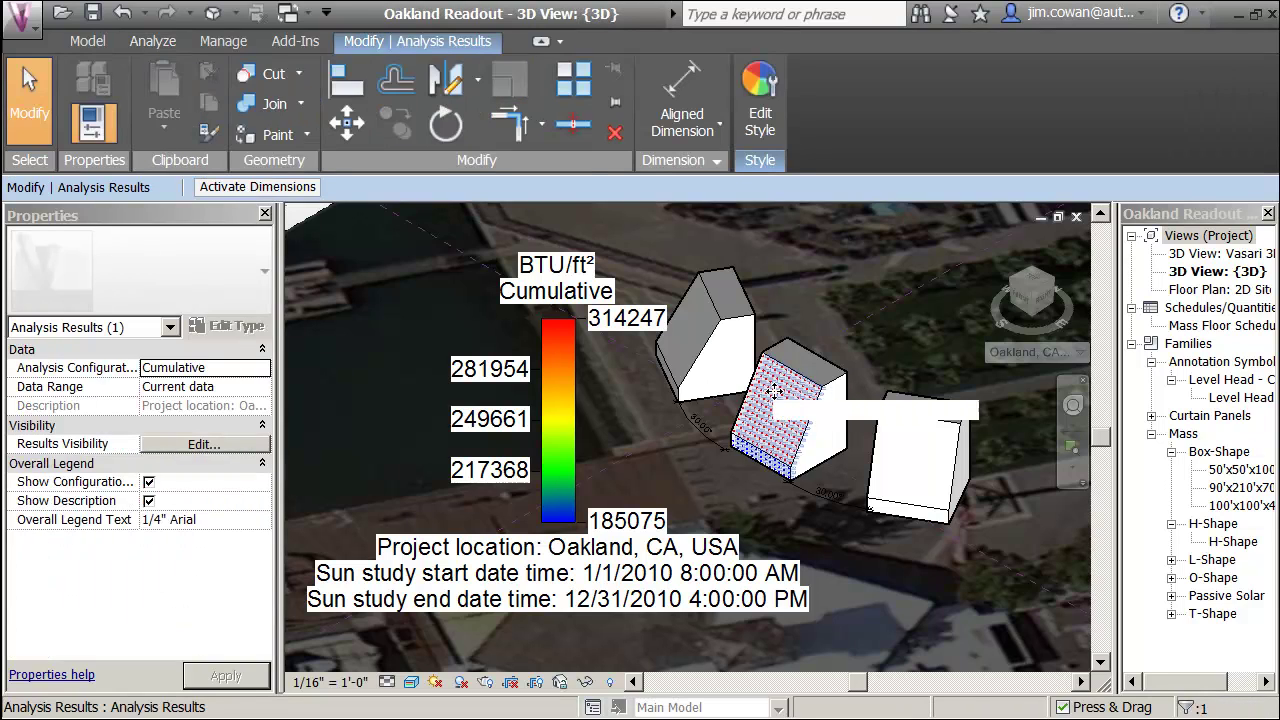
{"action": "key", "text": "Delete"}
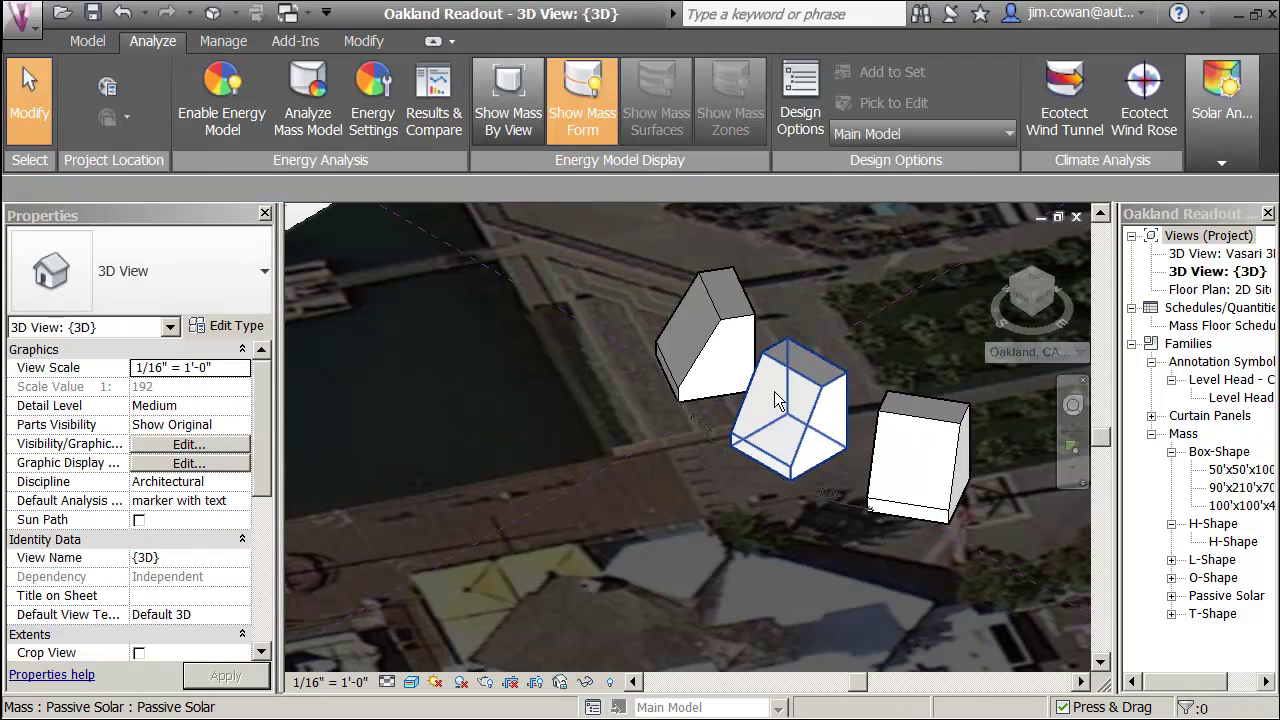
- Run an Ecotect Solar Radiation analysis on the sloped face and the narrow face below it on the westernmost mass
{"action": "left_click", "coordinate": [1221, 162]}
{"action": "left_click", "coordinate": [1226, 208]}
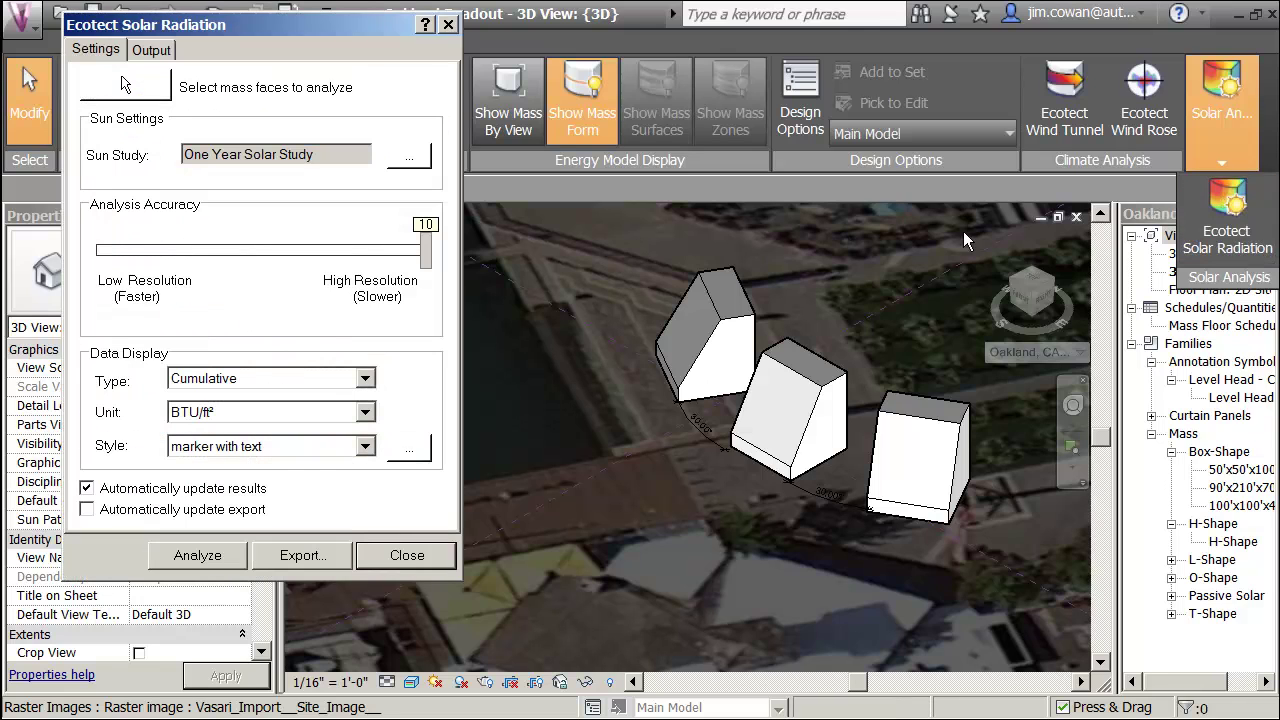
{"action": "left_click", "coordinate": [123, 84]}
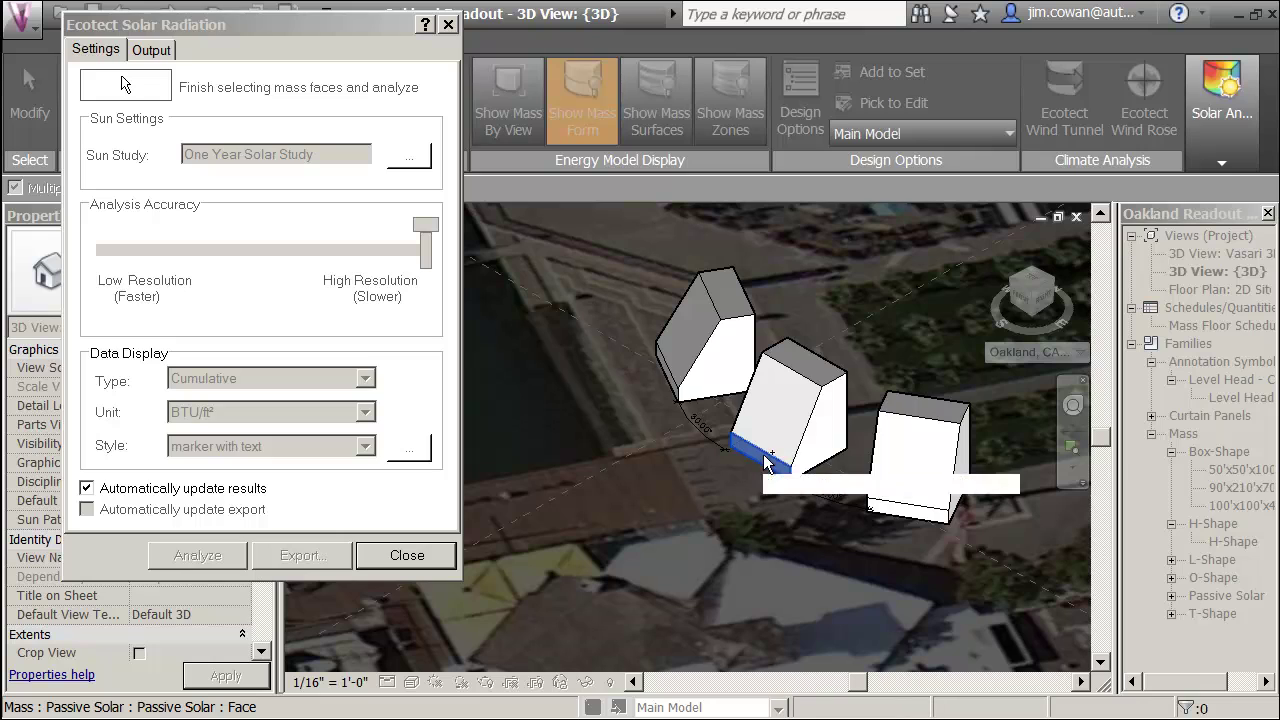
{"action": "left_click", "coordinate": [699, 318]}
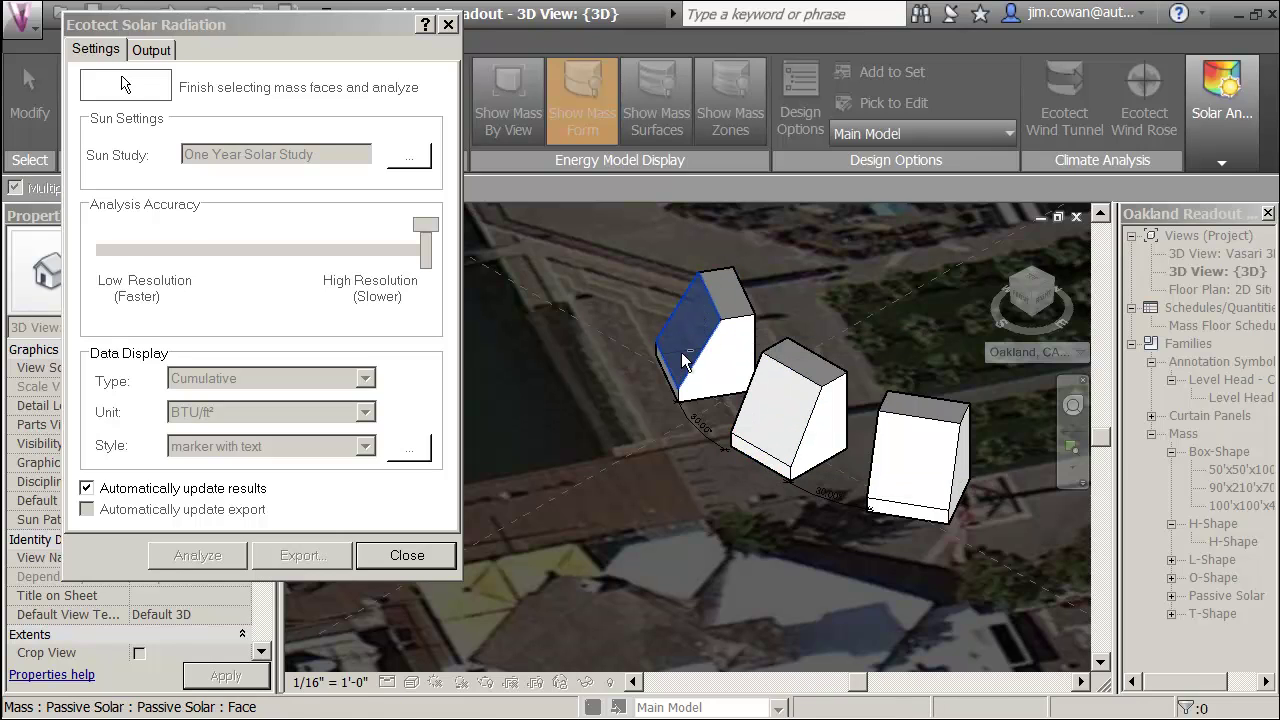
{"action": "scroll", "coordinate": [675, 380], "scroll_direction": "up", "scroll_amount": 3}
{"action": "scroll", "coordinate": [670, 385], "scroll_direction": "up", "scroll_amount": 2}
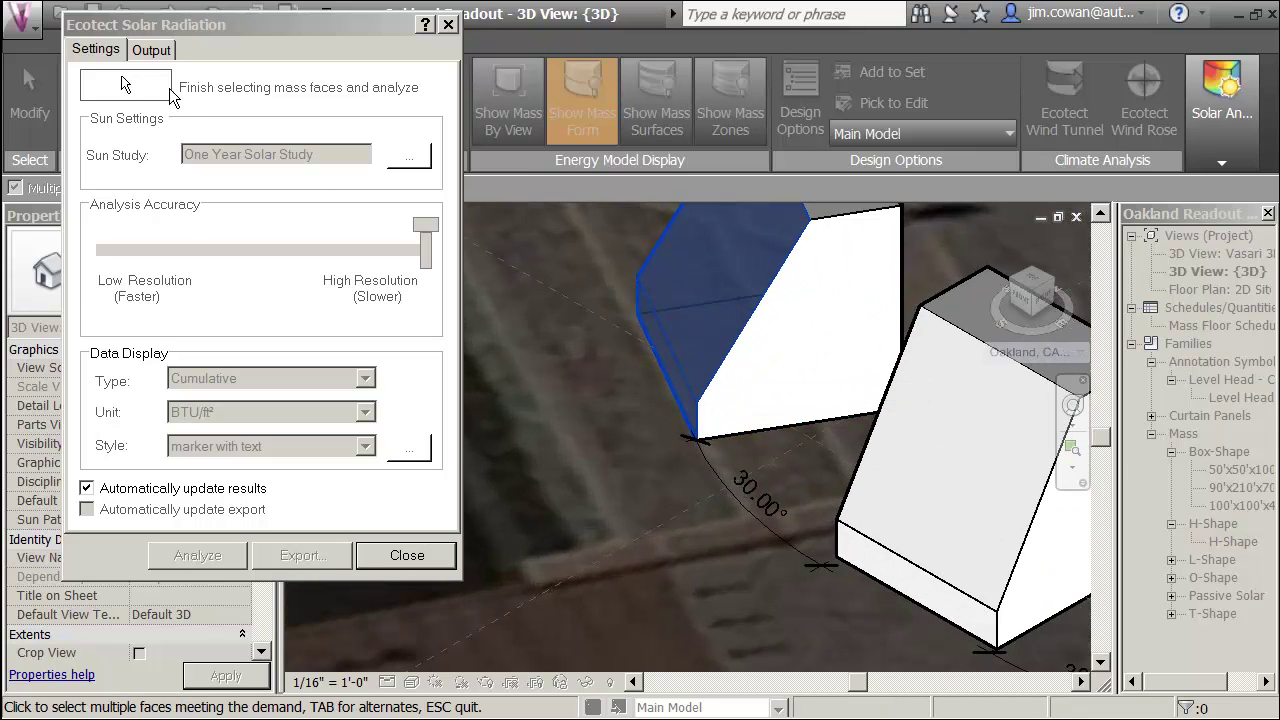
{"action": "left_click", "coordinate": [152, 92]}
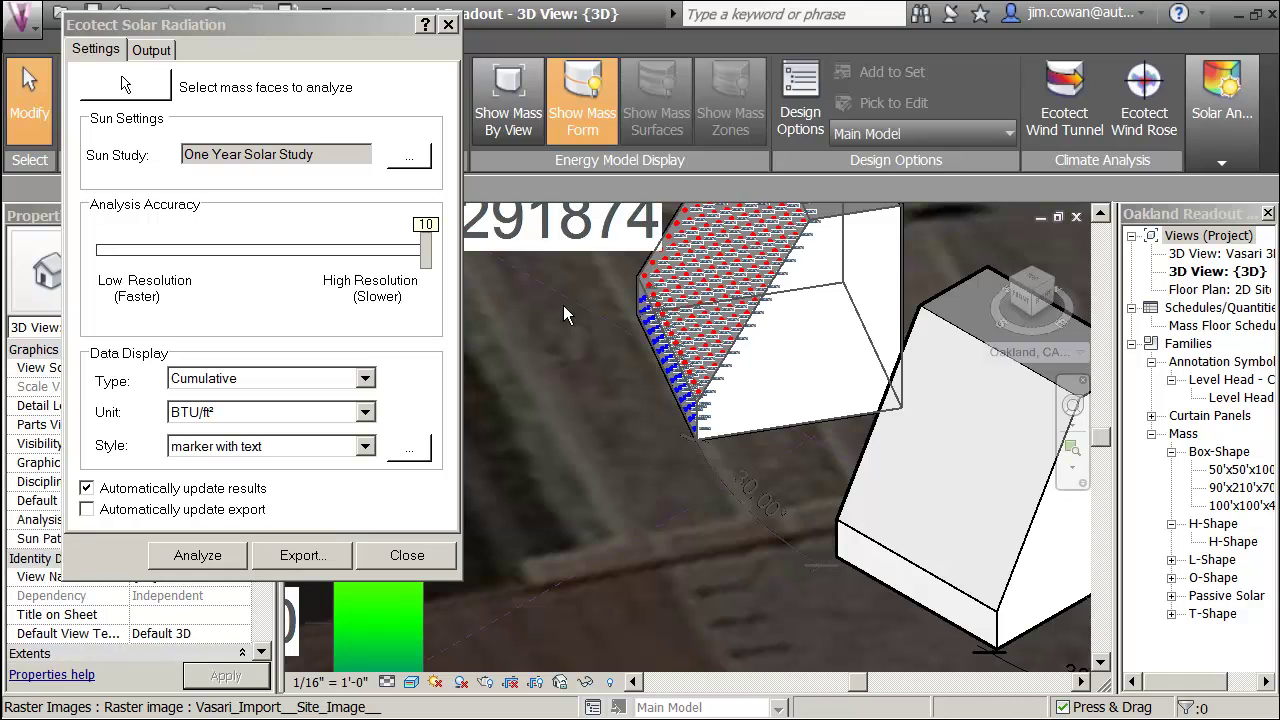
- Export the solar radiation results as a CSV file named 30 west in the Class folder
{"action": "left_click", "coordinate": [315, 560]}
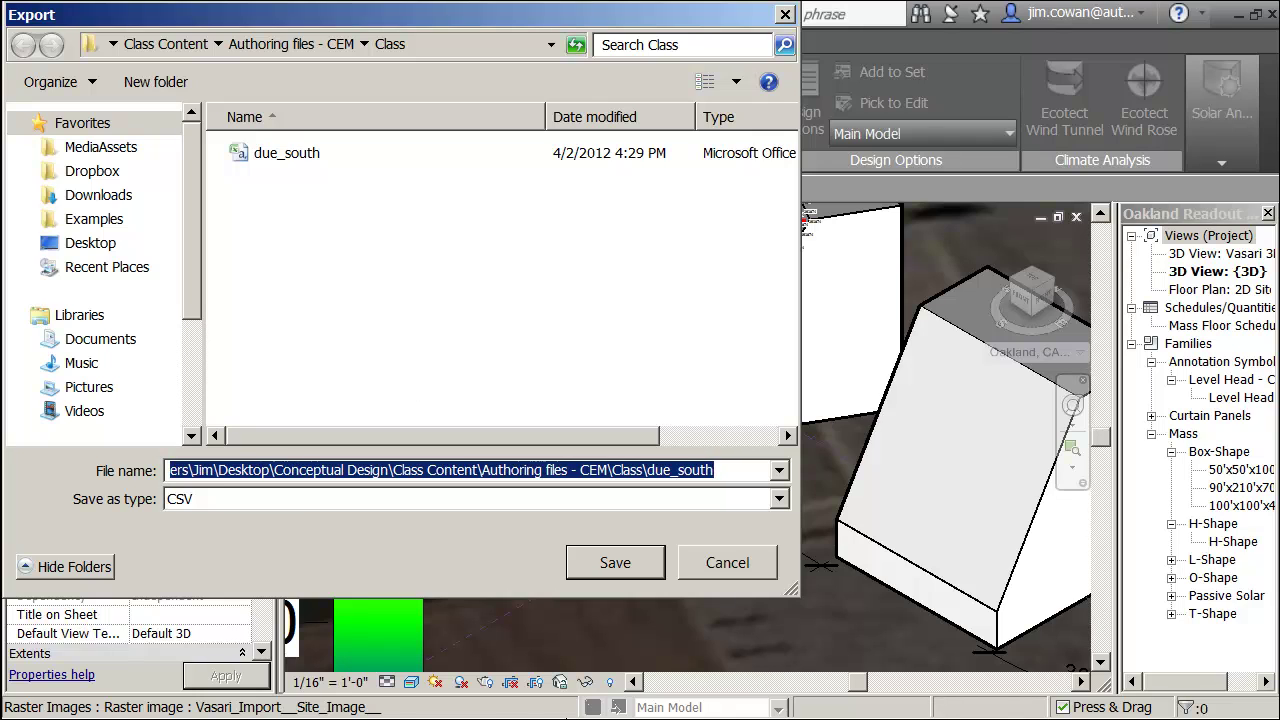
{"action": "mouse_move", "coordinate": [676, 690]}
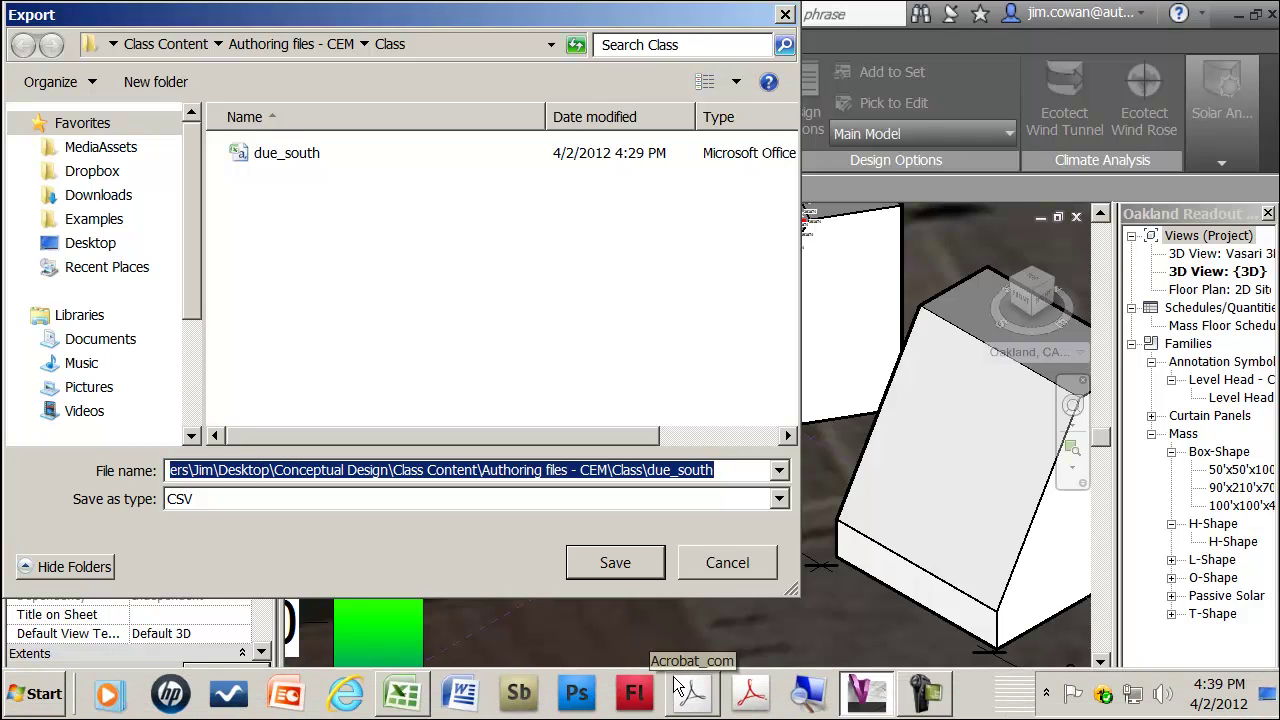
{"action": "type", "text": "30 west"}
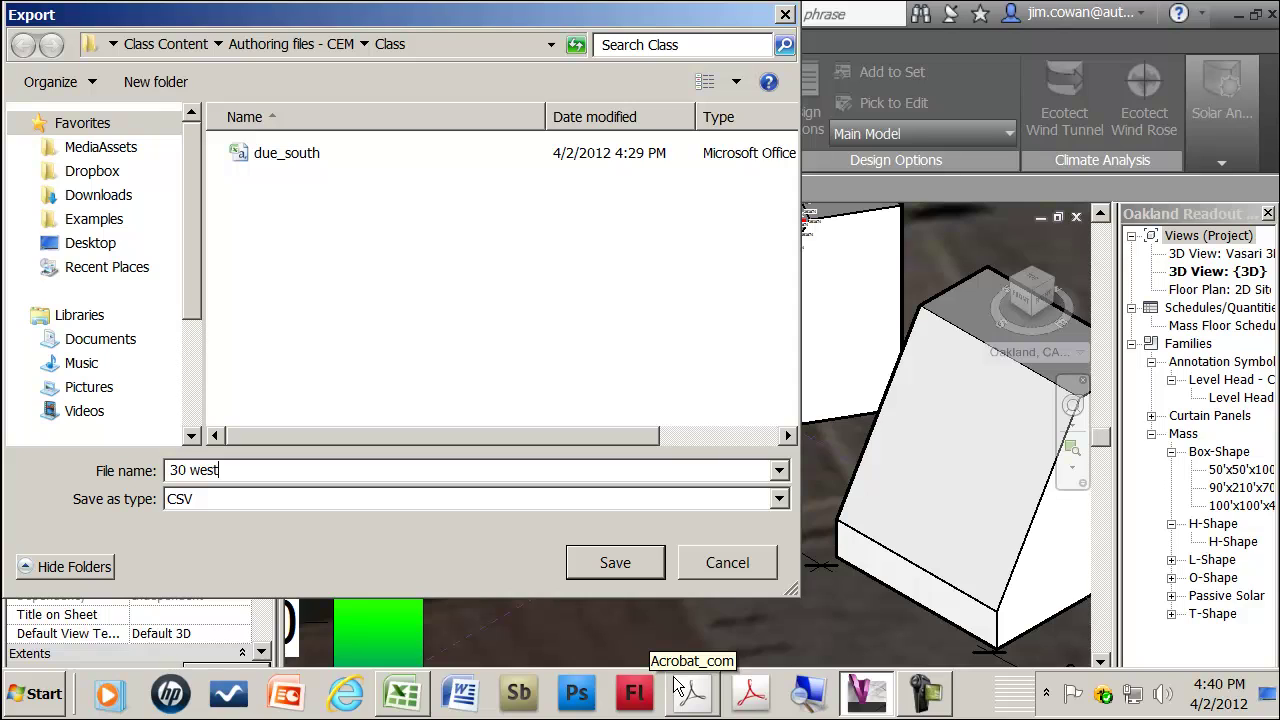
{"action": "key", "text": "Return"}
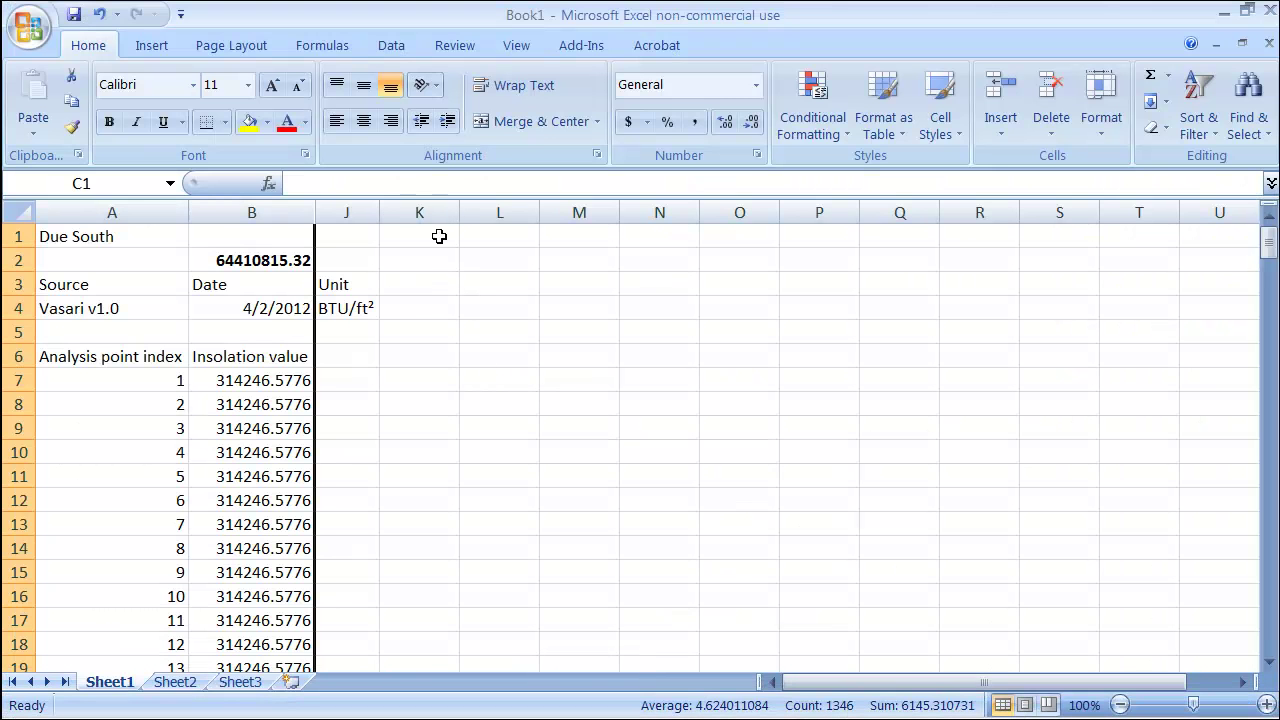
- Switch to Excel and start a text import of the 30 west file with cell K3 selected
{"action": "left_click", "coordinate": [429, 287]}
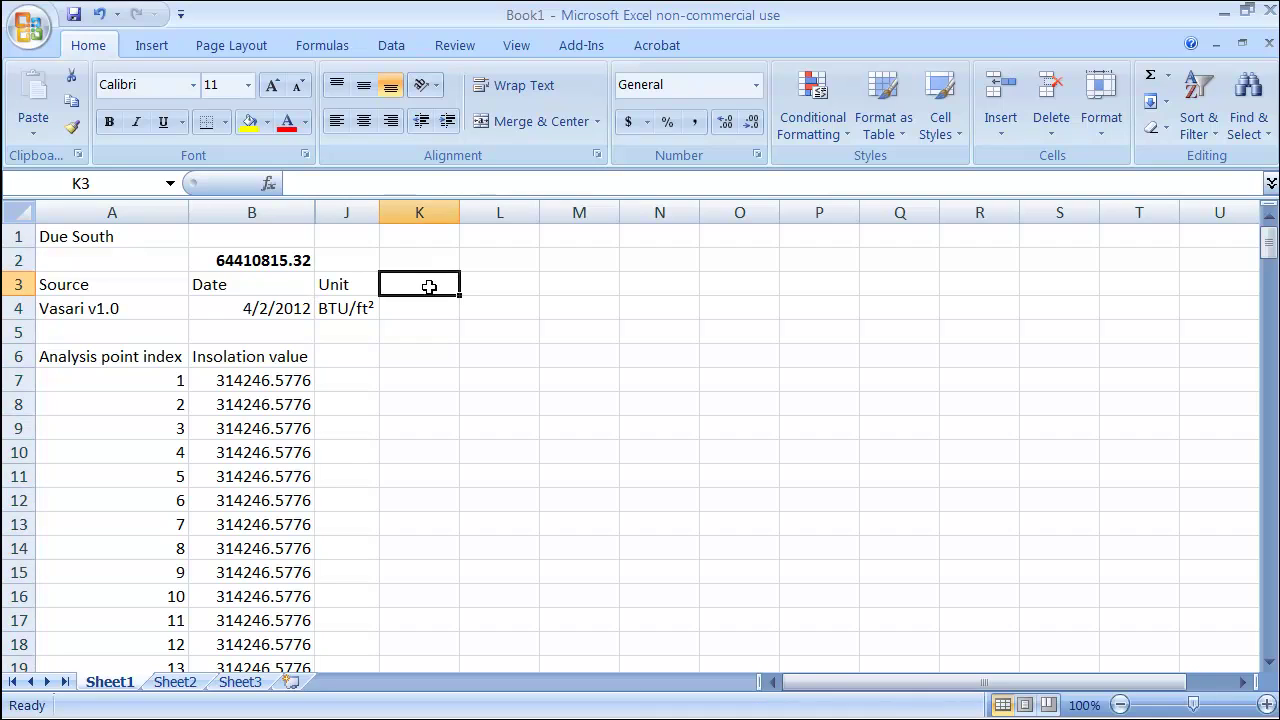
{"action": "left_click", "coordinate": [152, 47]}
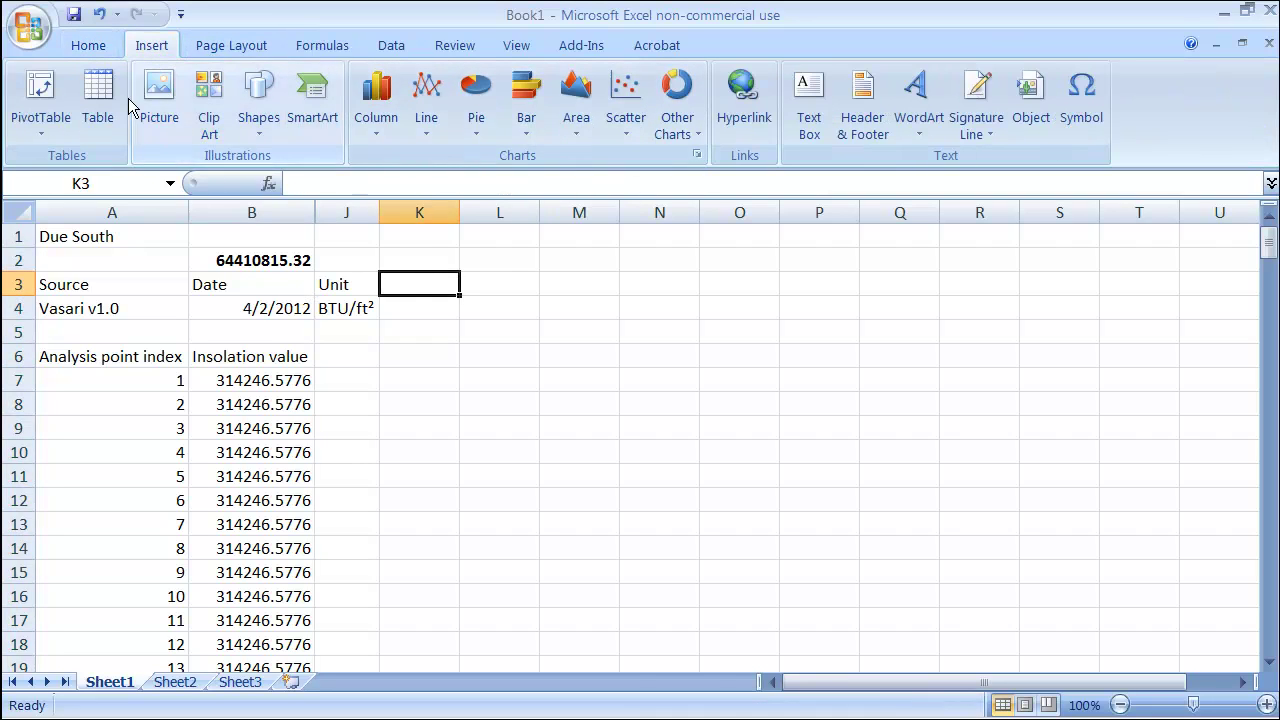
{"action": "left_click", "coordinate": [393, 46]}
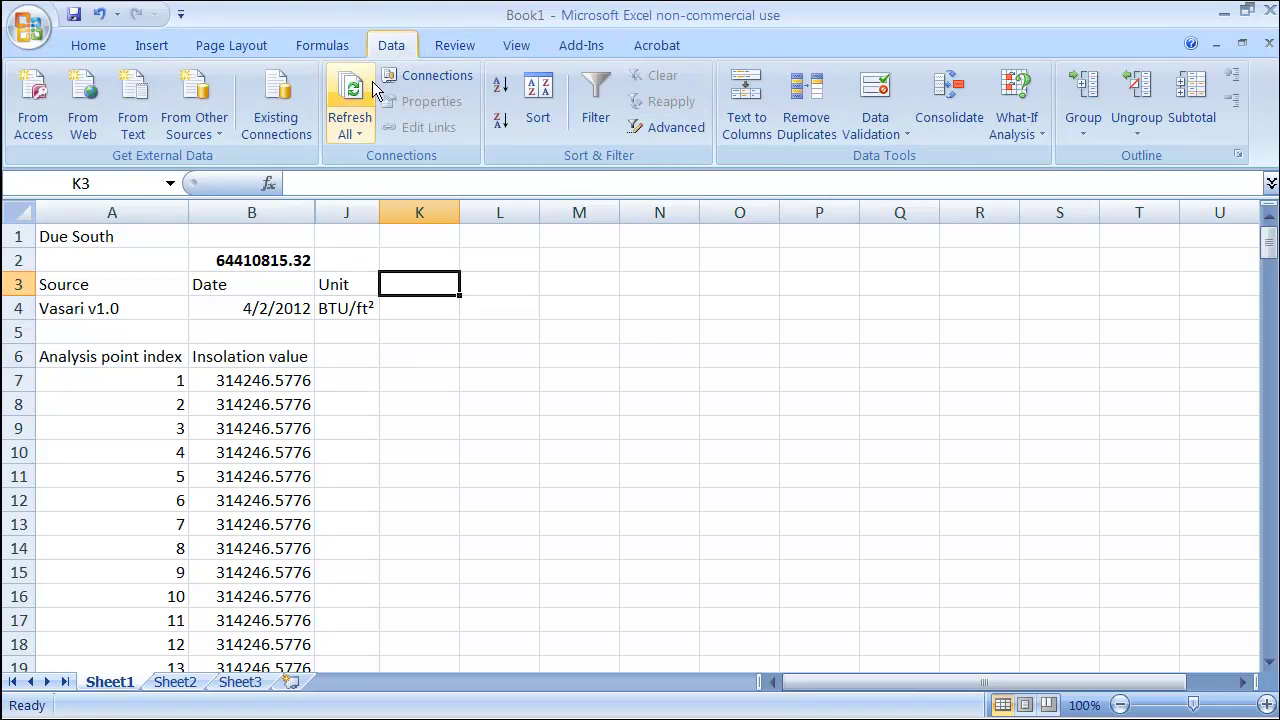
{"action": "left_click", "coordinate": [135, 150]}
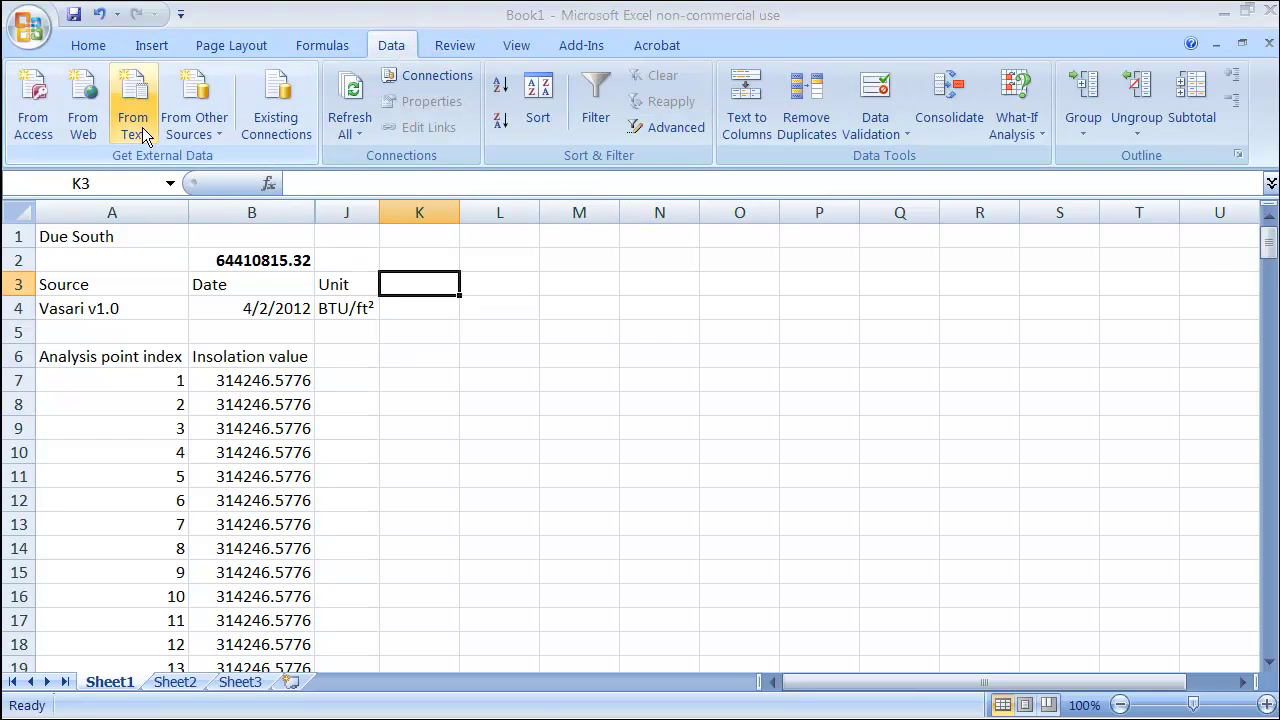
{"action": "left_click", "coordinate": [468, 160]}
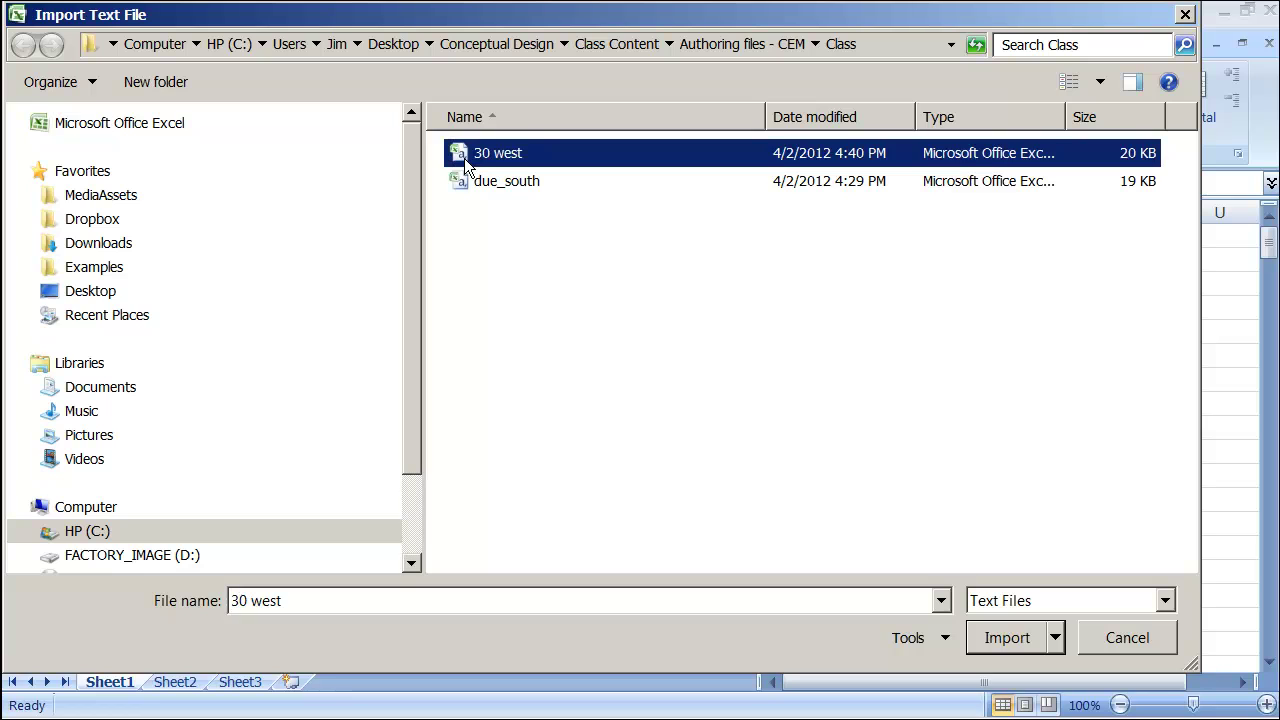
{"action": "left_click", "coordinate": [1007, 638]}
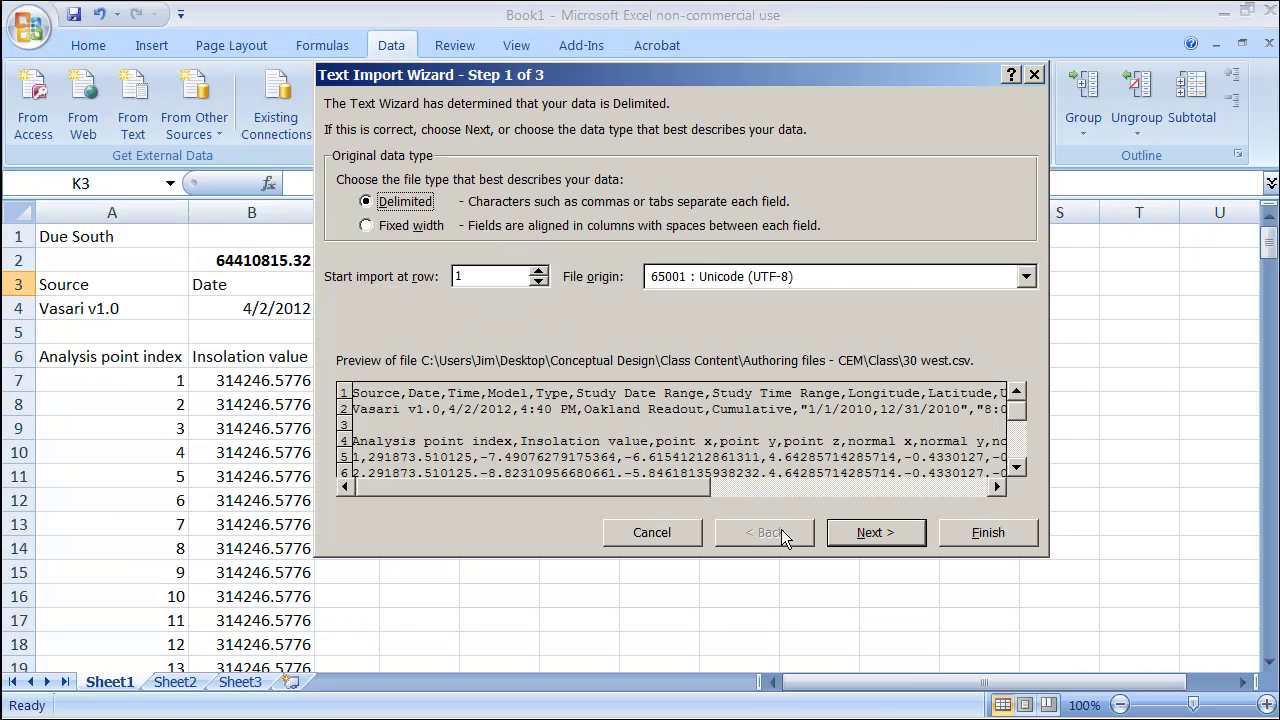
- Import the delimited data with comma instead of tab as the delimiter, placing it at K3 of the existing worksheet
{"action": "left_click", "coordinate": [888, 532]}
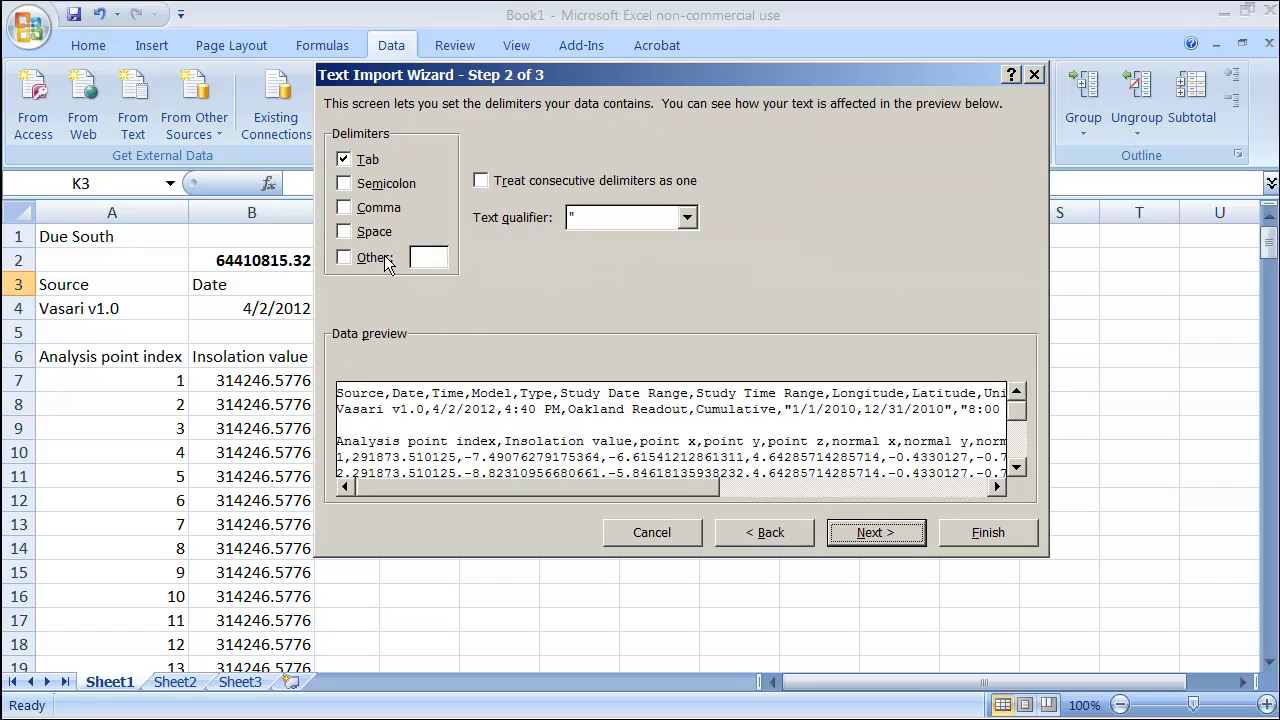
{"action": "left_click", "coordinate": [344, 159]}
{"action": "left_click", "coordinate": [344, 207]}
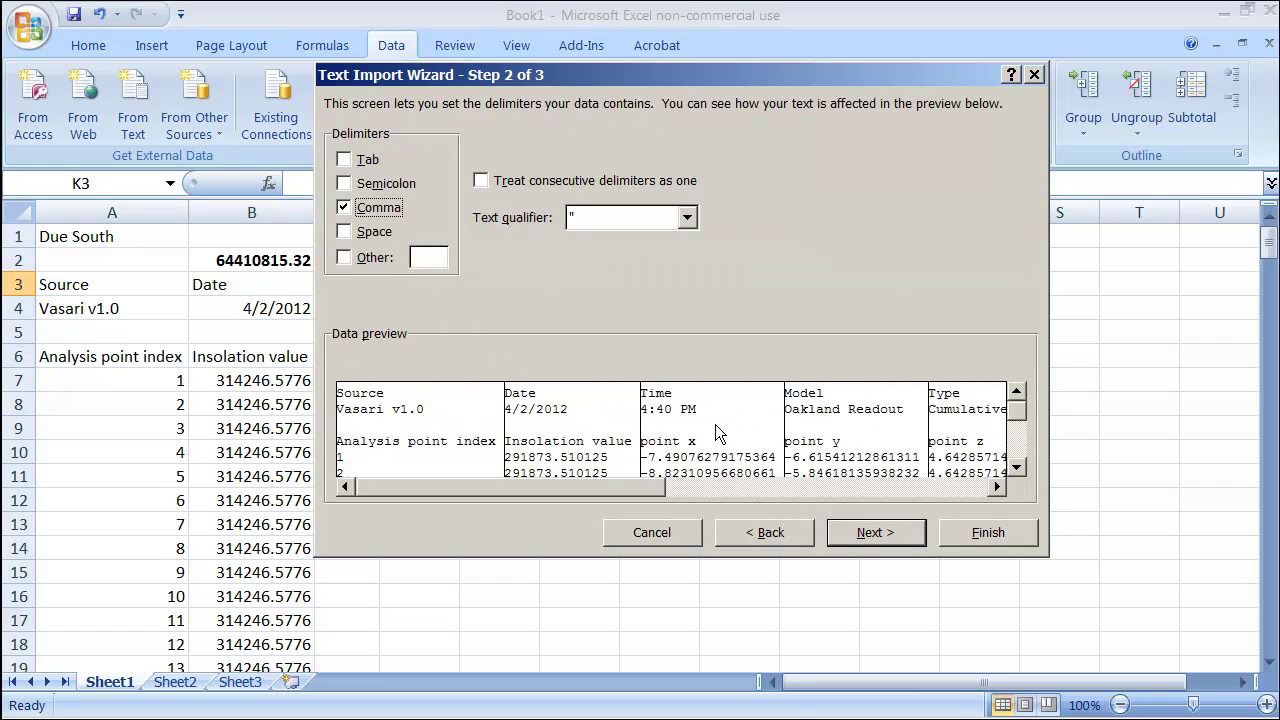
{"action": "left_click", "coordinate": [875, 538]}
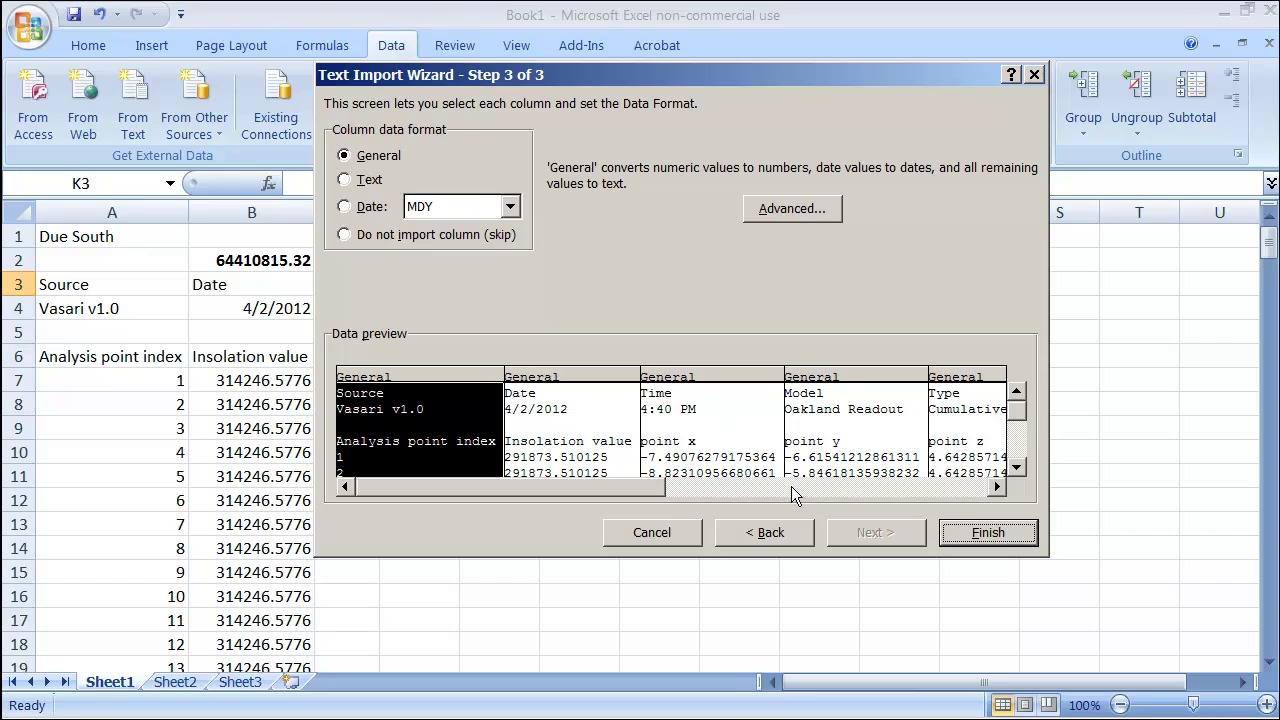
{"action": "left_click", "coordinate": [1014, 542]}
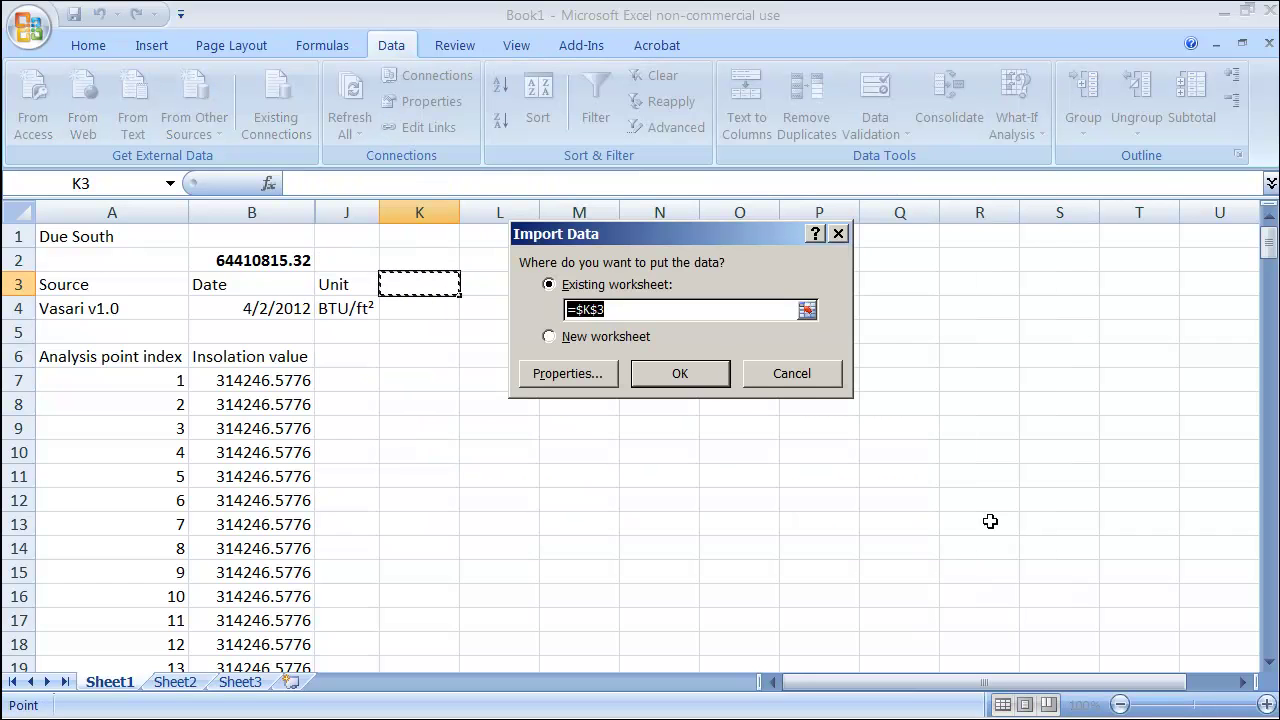
{"action": "left_click", "coordinate": [693, 375]}
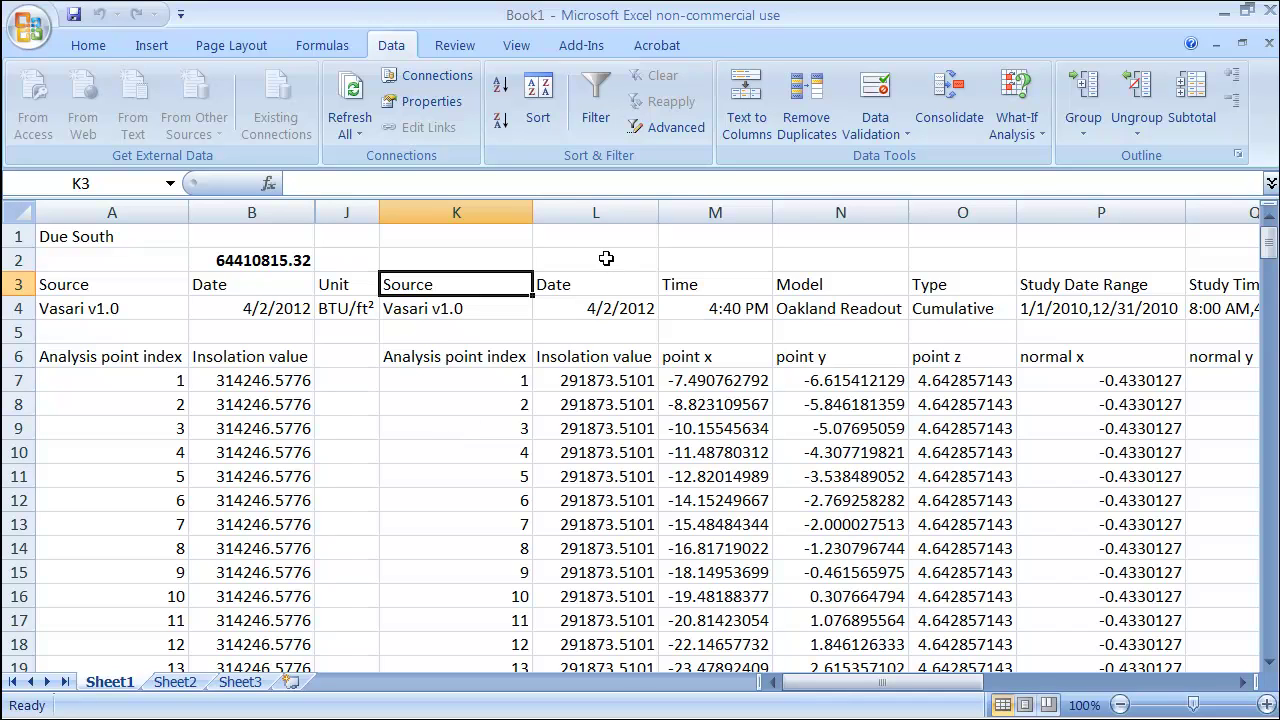
- Total the imported insolation values in cell L2 with the formula =SUM(L7:L227)
{"action": "left_click", "coordinate": [605, 260]}
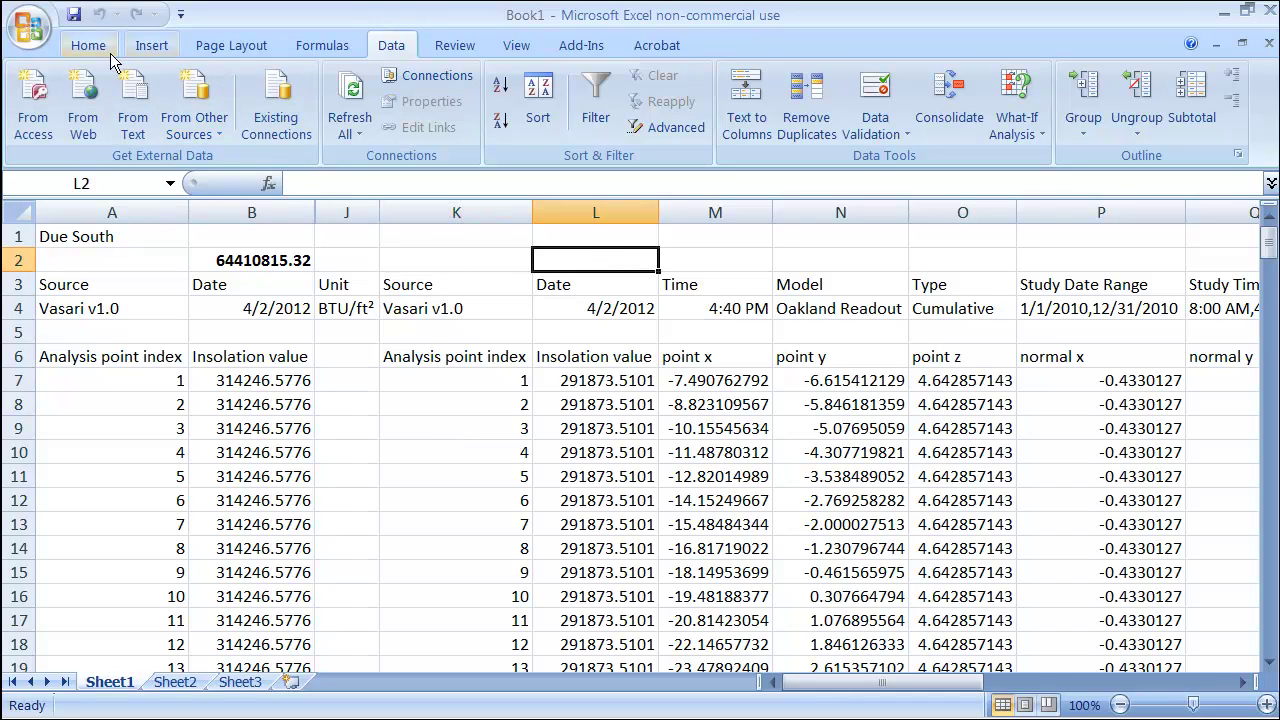
{"action": "left_click", "coordinate": [303, 46]}
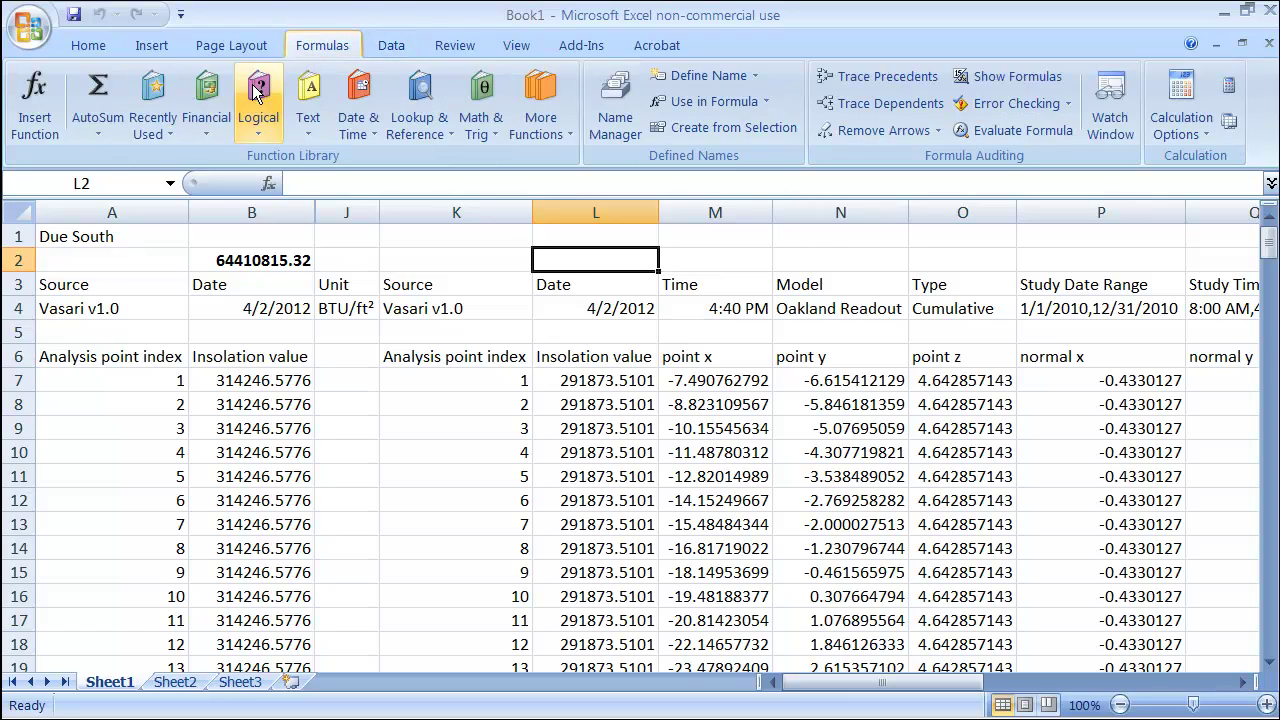
{"action": "left_click", "coordinate": [86, 89]}
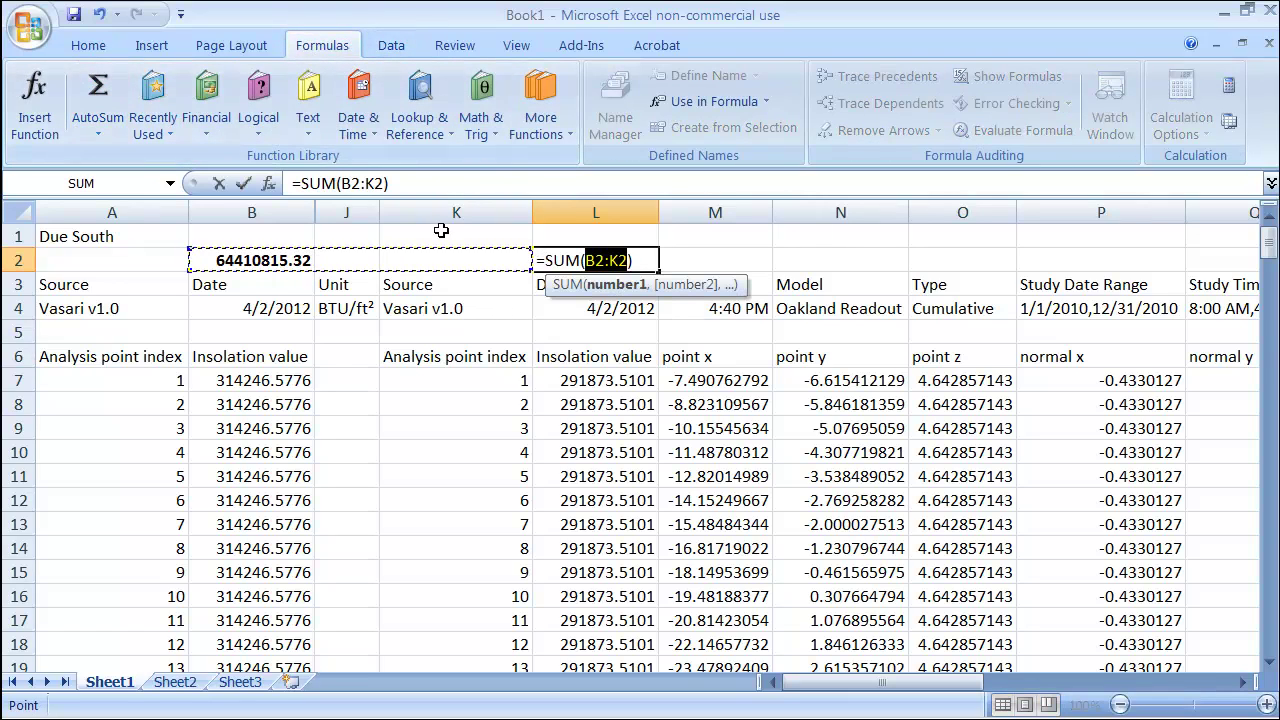
{"action": "left_click_drag", "start_coordinate": [597, 381], "coordinate": [606, 716]}
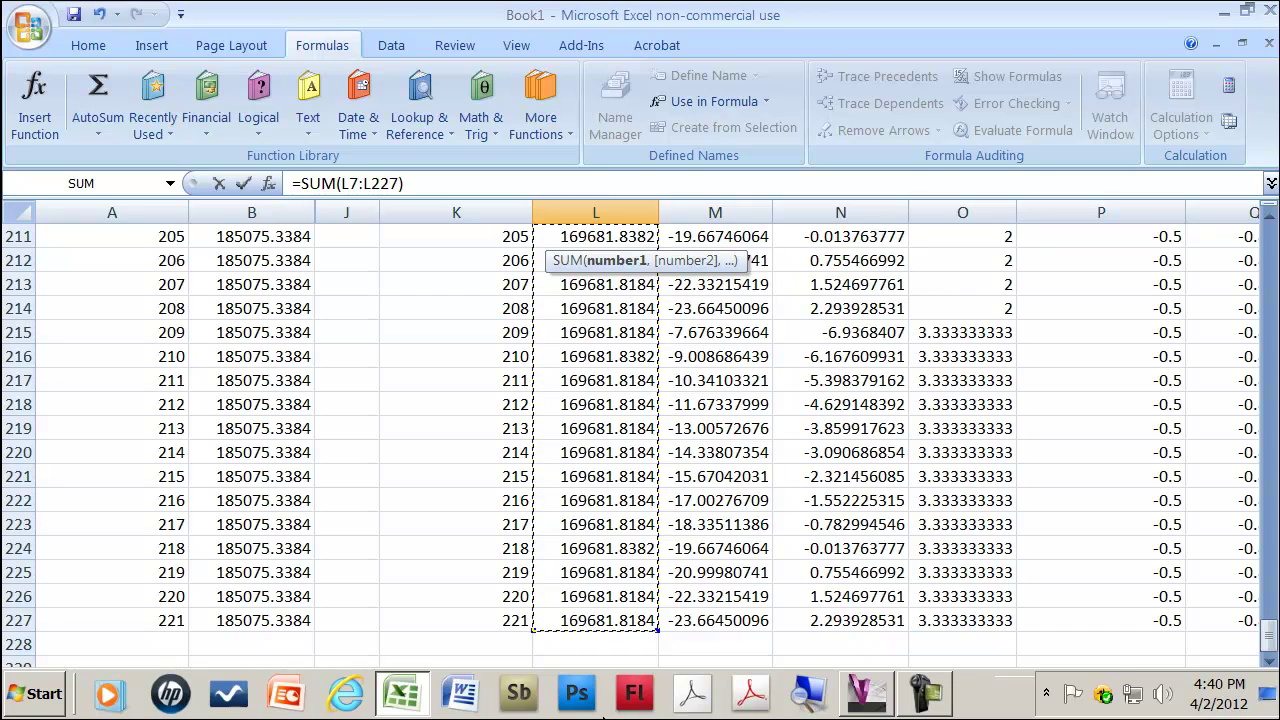
{"action": "key", "text": "Escape"}
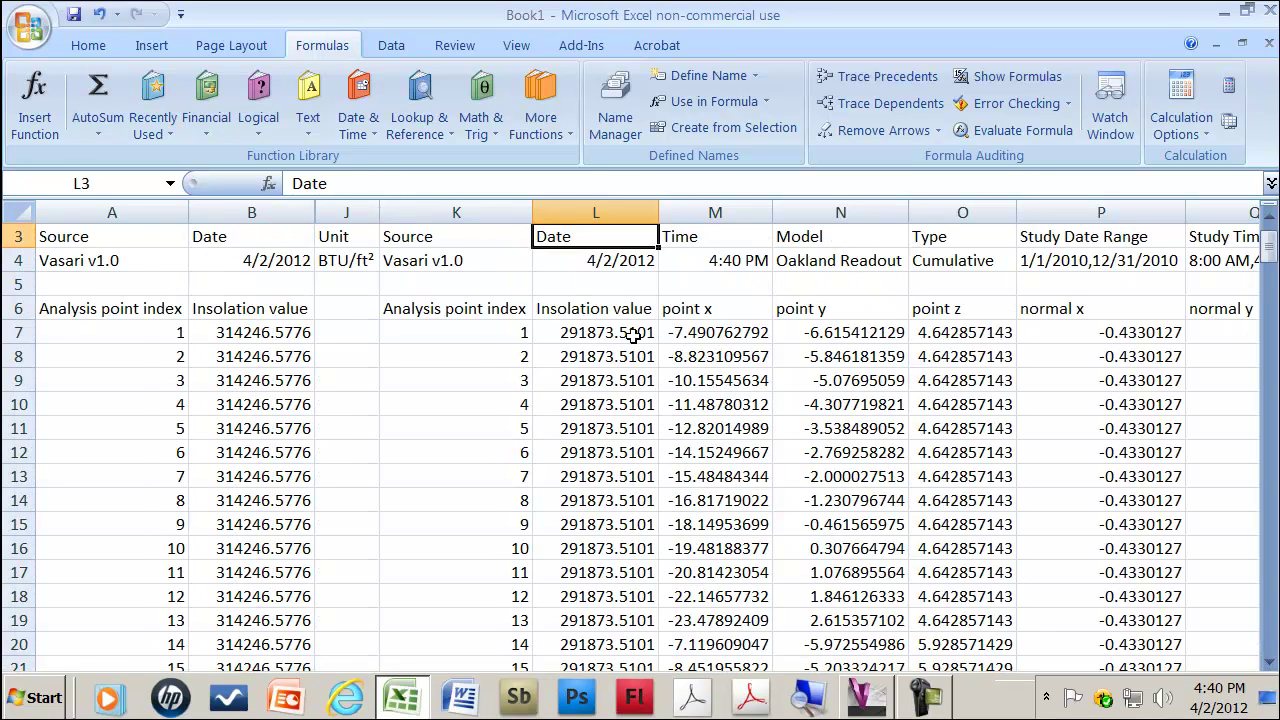
{"action": "scroll", "coordinate": [633, 295], "scroll_direction": "up", "scroll_amount": 1}
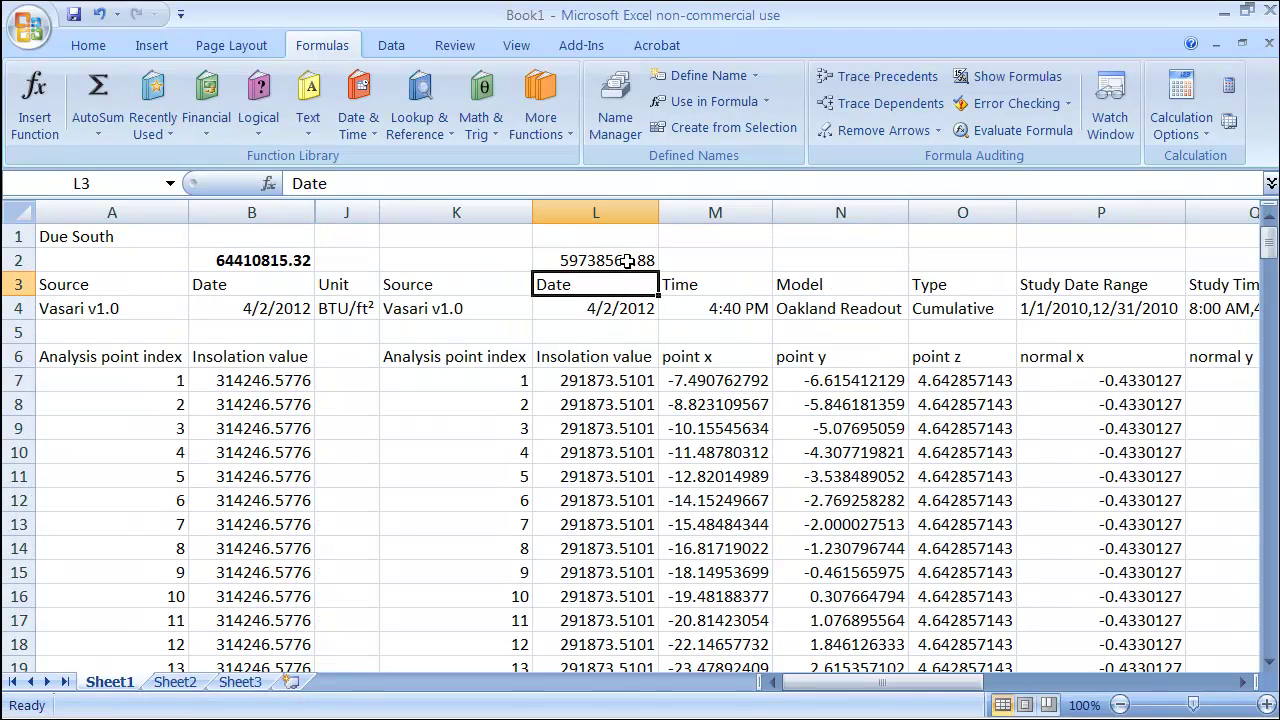
- Make the insolation total in cell L2 bold
{"action": "left_click", "coordinate": [630, 260]}
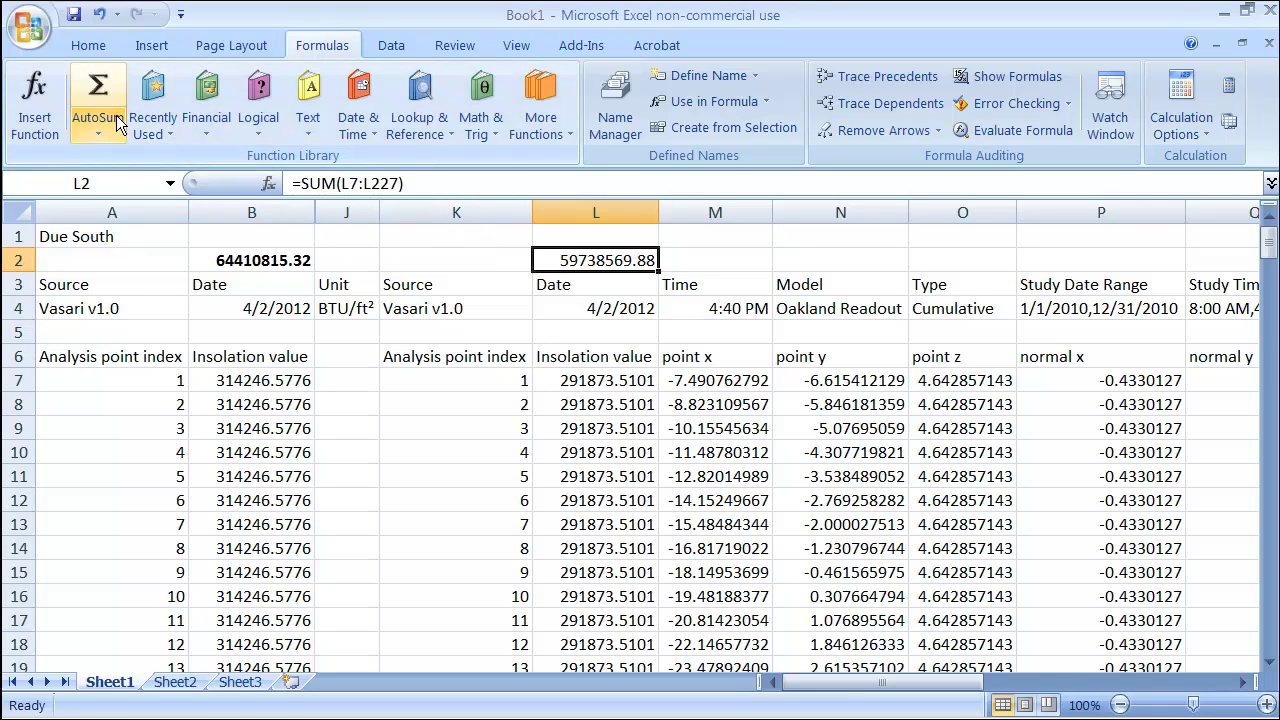
{"action": "left_click", "coordinate": [82, 46]}
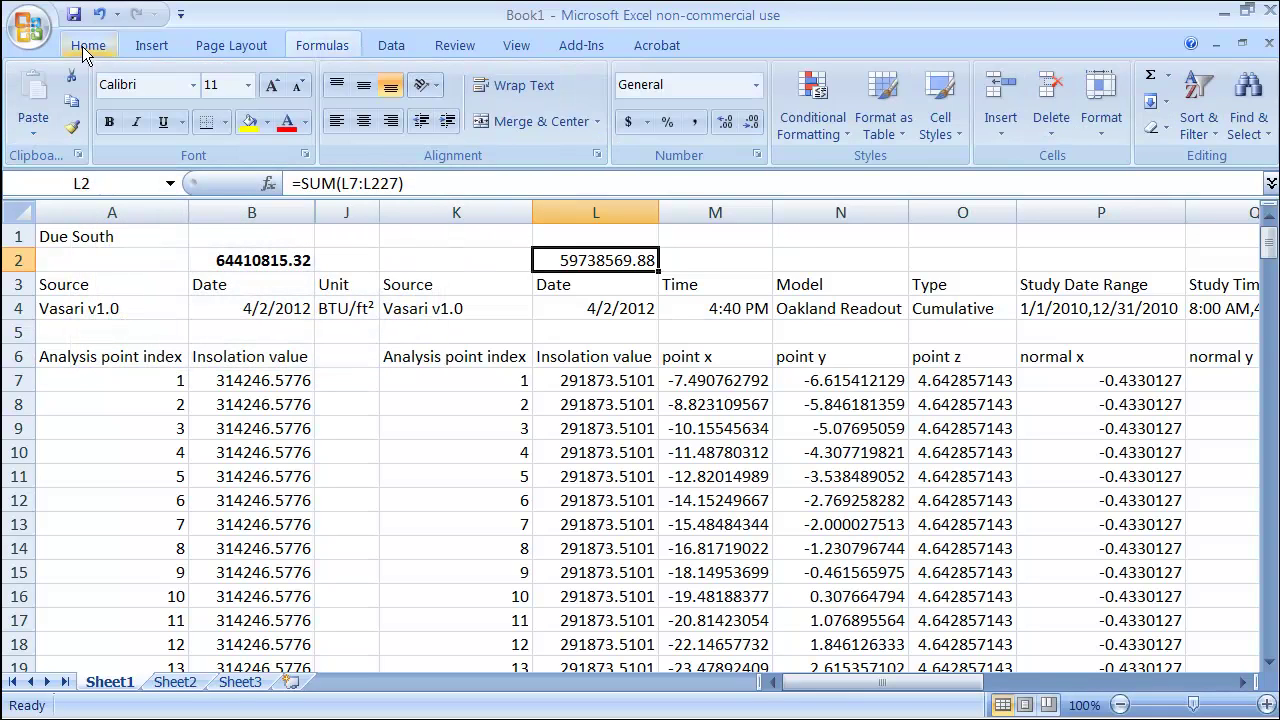
{"action": "left_click", "coordinate": [109, 121]}
{"action": "left_click", "coordinate": [376, 427]}
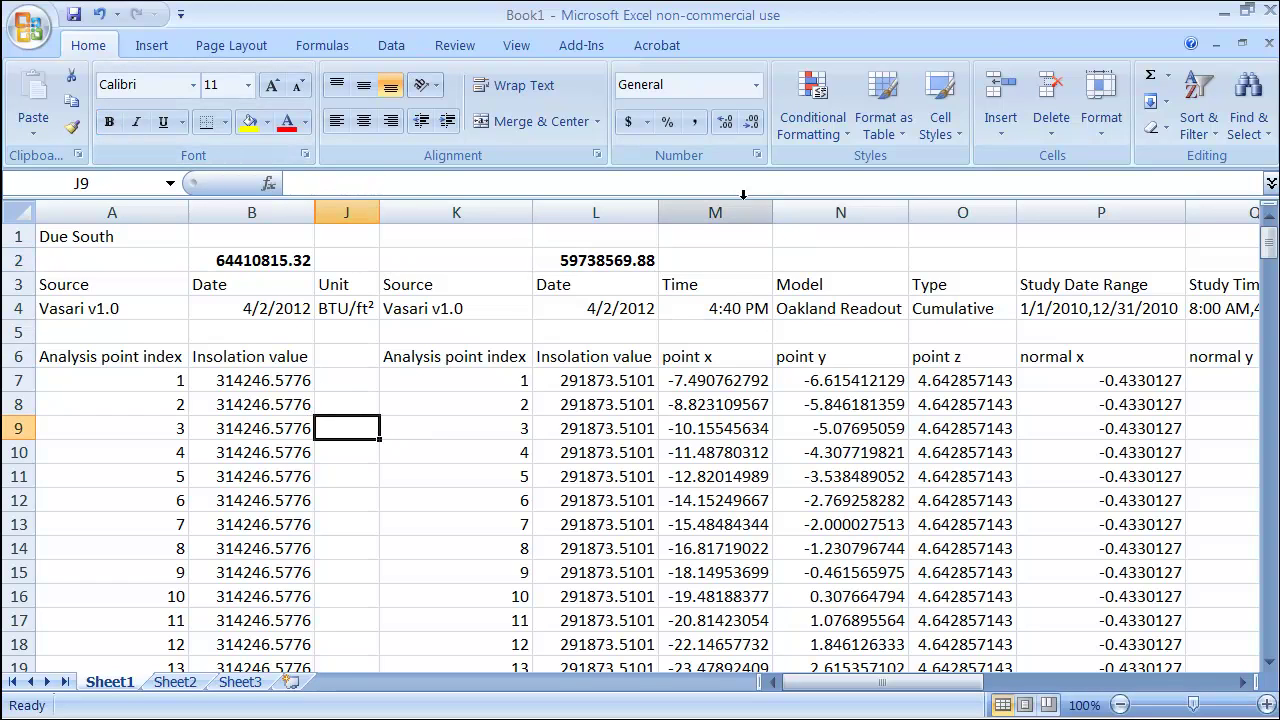
- Hide columns M through S of the worksheet
{"action": "left_click_drag", "start_coordinate": [749, 211], "coordinate": [1000, 240]}
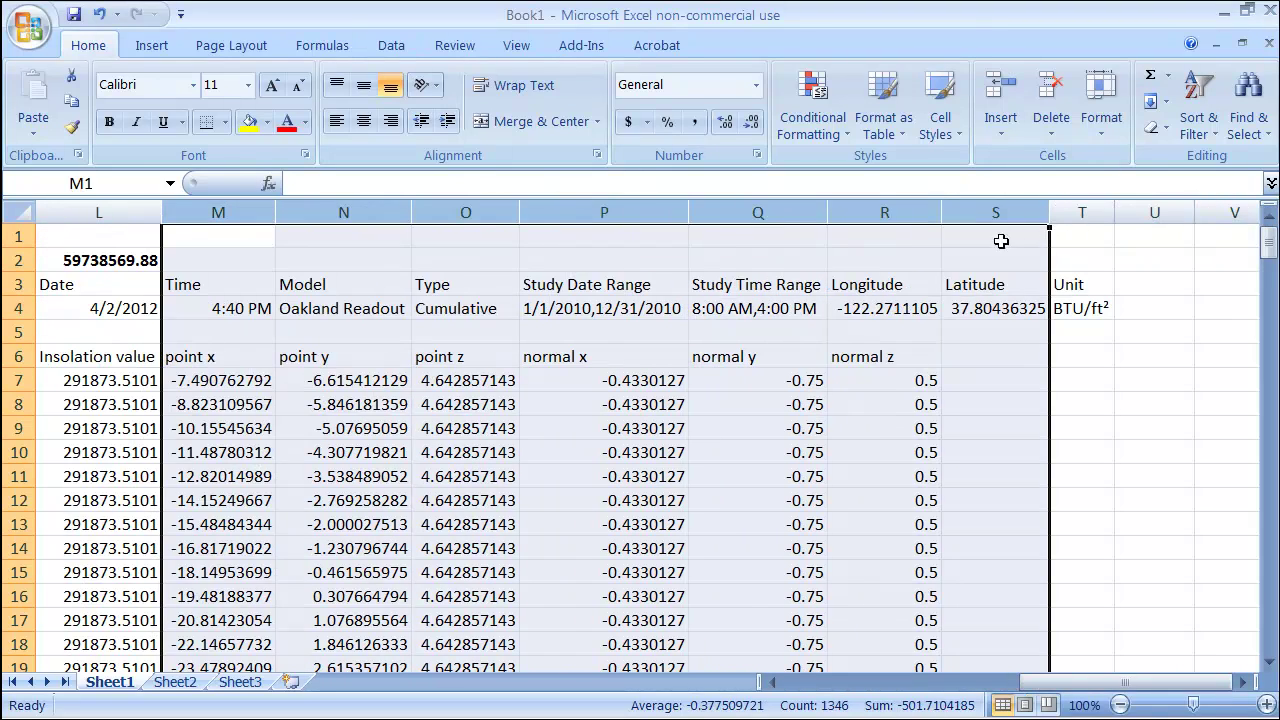
{"action": "right_click", "coordinate": [795, 208]}
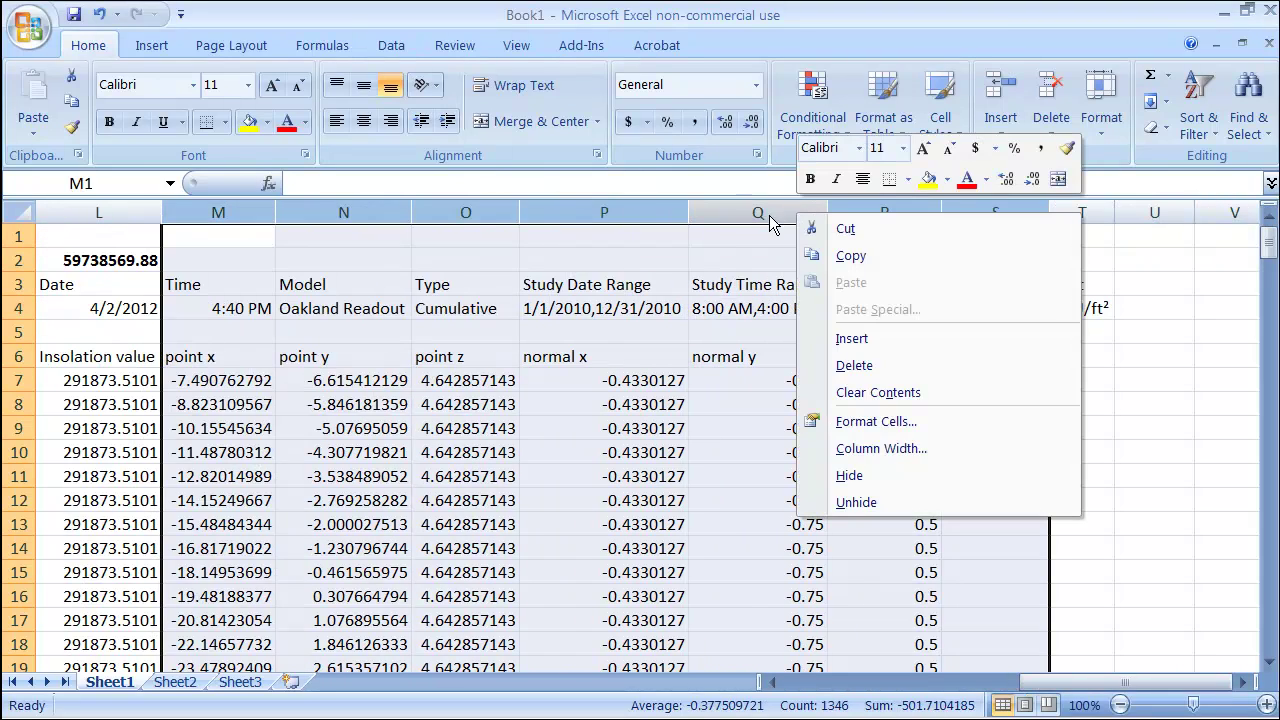
{"action": "left_click", "coordinate": [848, 474]}
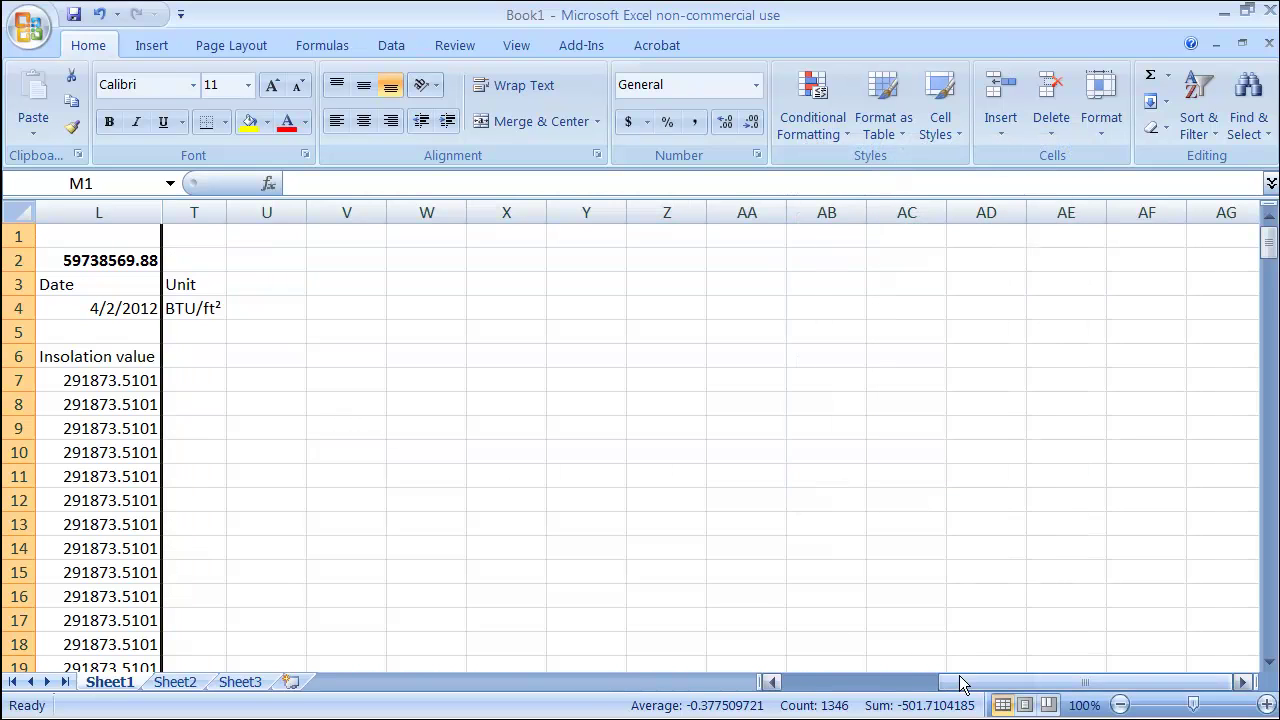
{"action": "left_click_drag", "start_coordinate": [967, 686], "coordinate": [806, 688]}
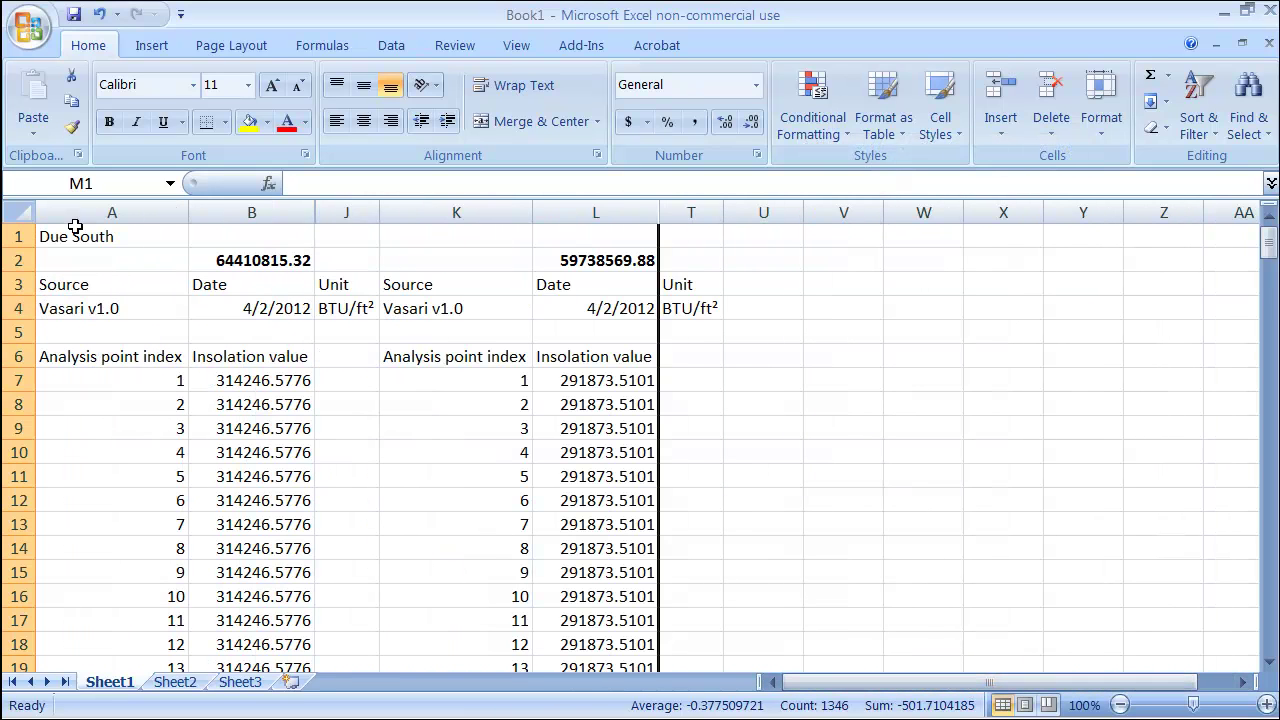
- Set the font size of the "Due South" label in cell A1 to 16
{"action": "left_click", "coordinate": [82, 236]}
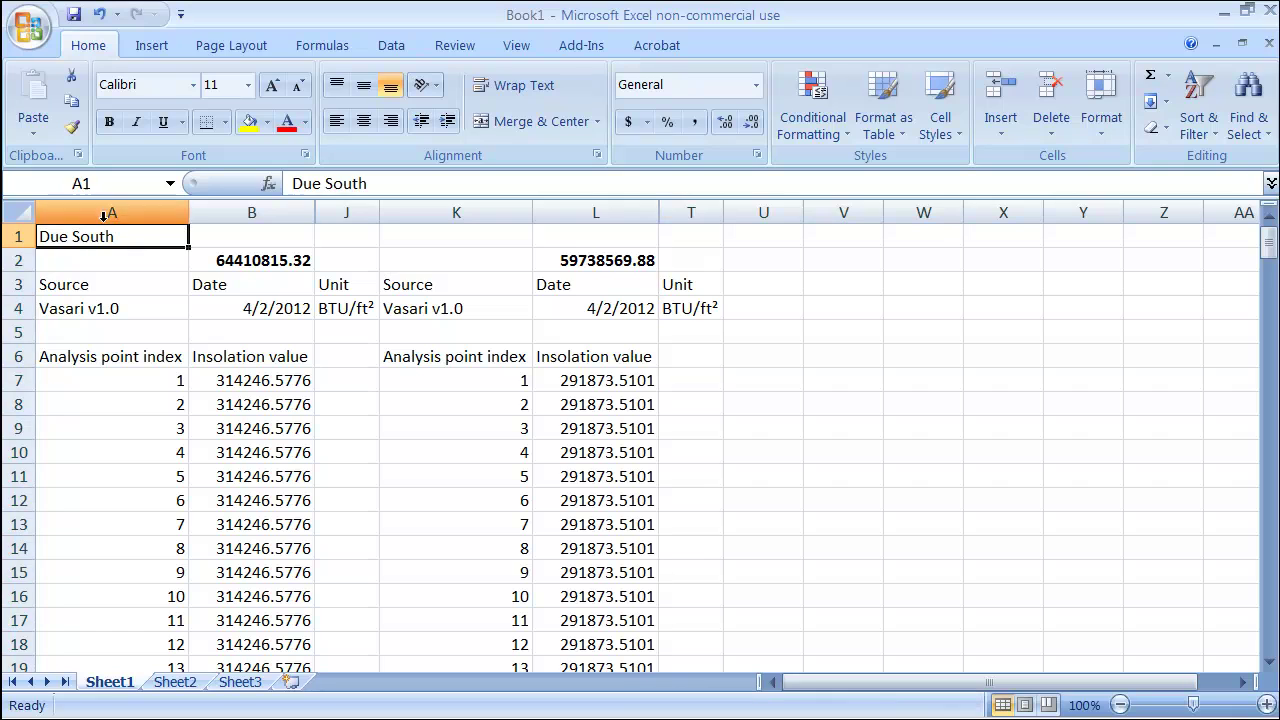
{"action": "left_click", "coordinate": [250, 85]}
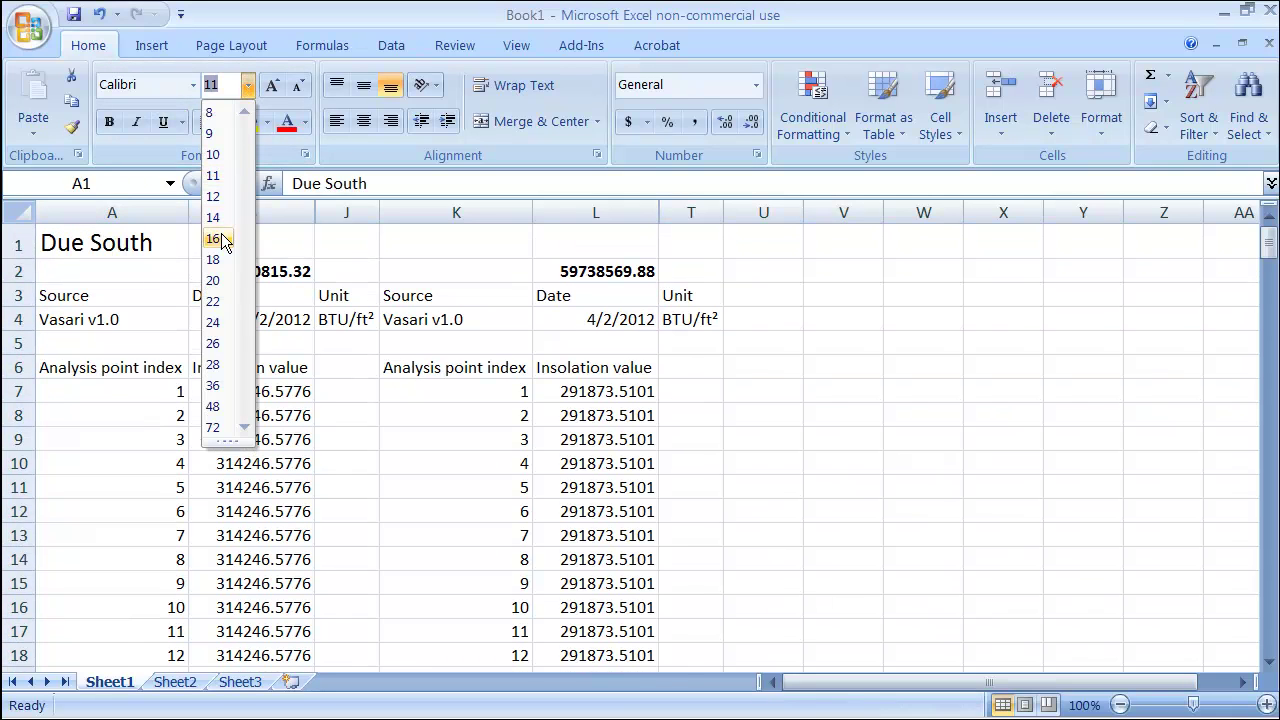
{"action": "left_click", "coordinate": [224, 236]}
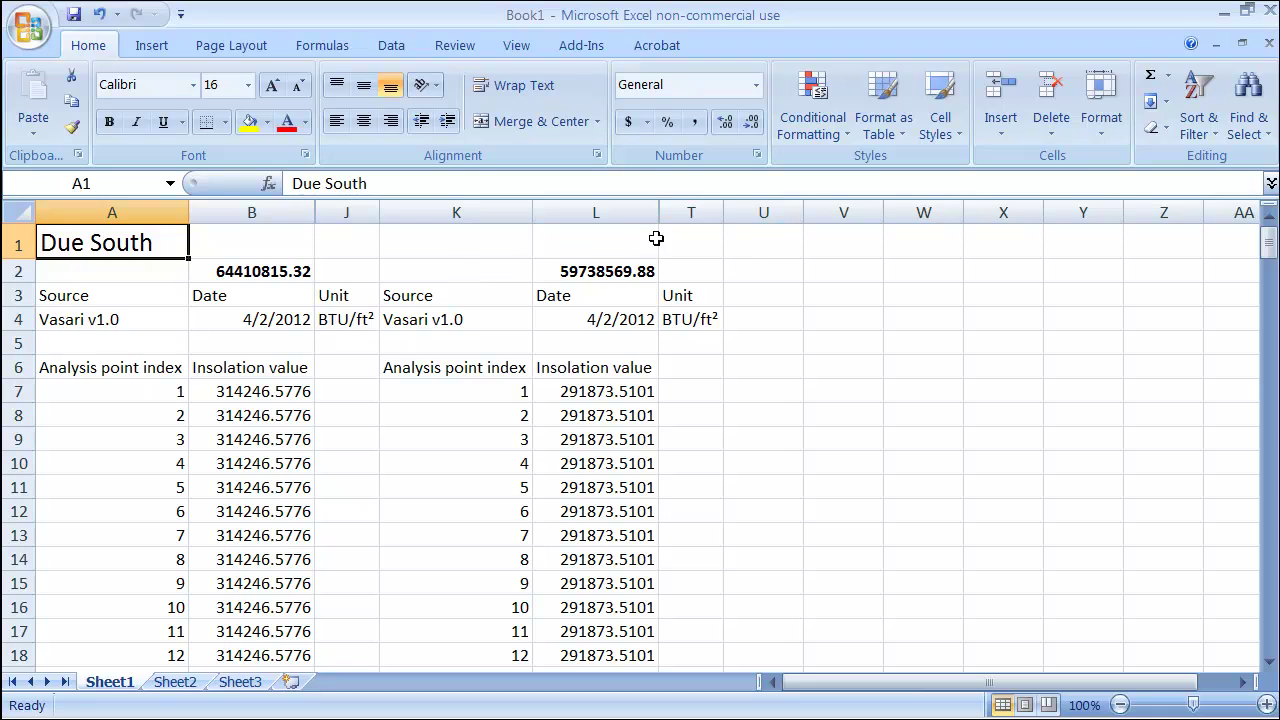
- Enter the label "30 West" in cell K1 above the second set of insolation data
{"action": "left_click", "coordinate": [501, 251]}
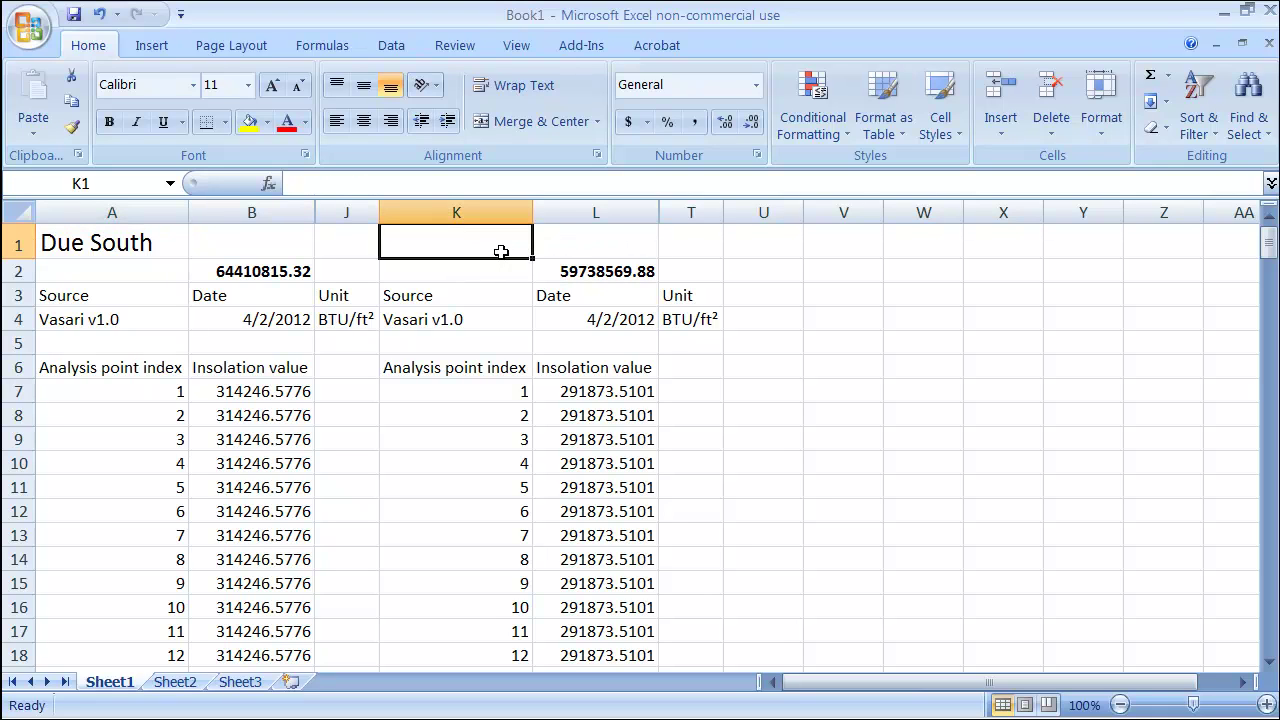
{"action": "type", "text": "30 We"}
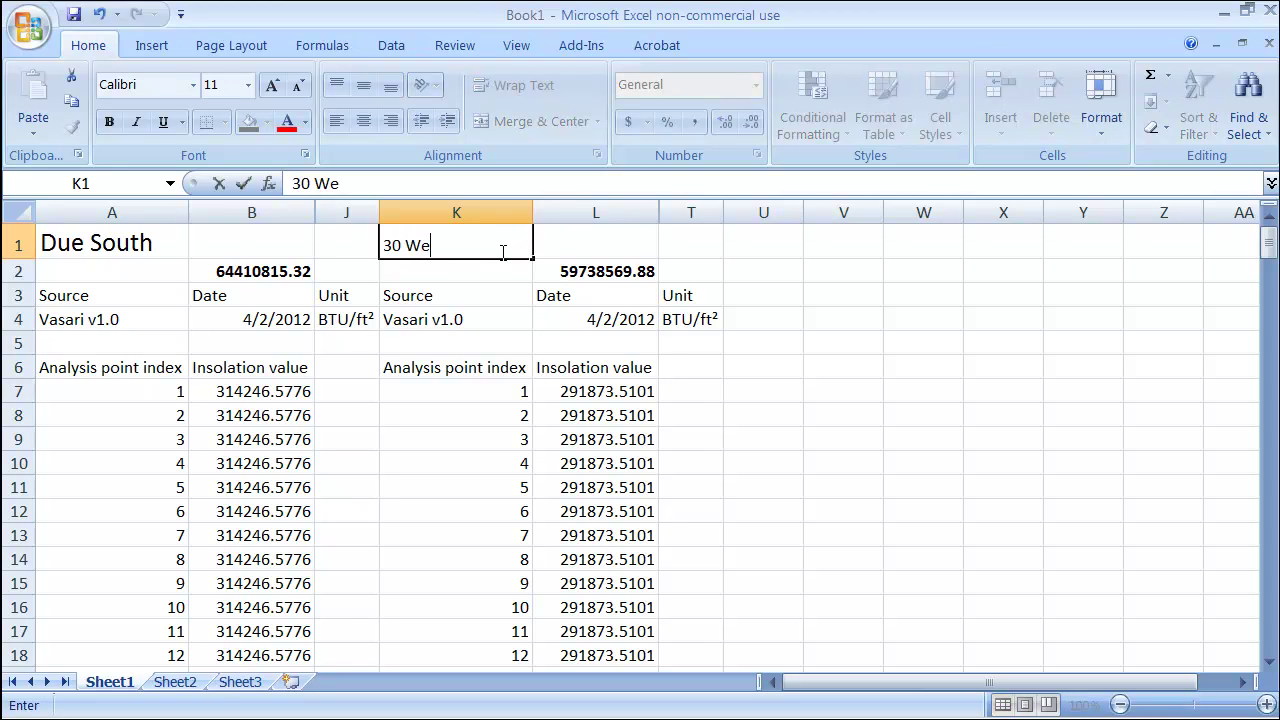
{"action": "type", "text": "st"}
{"action": "key", "text": "Return"}
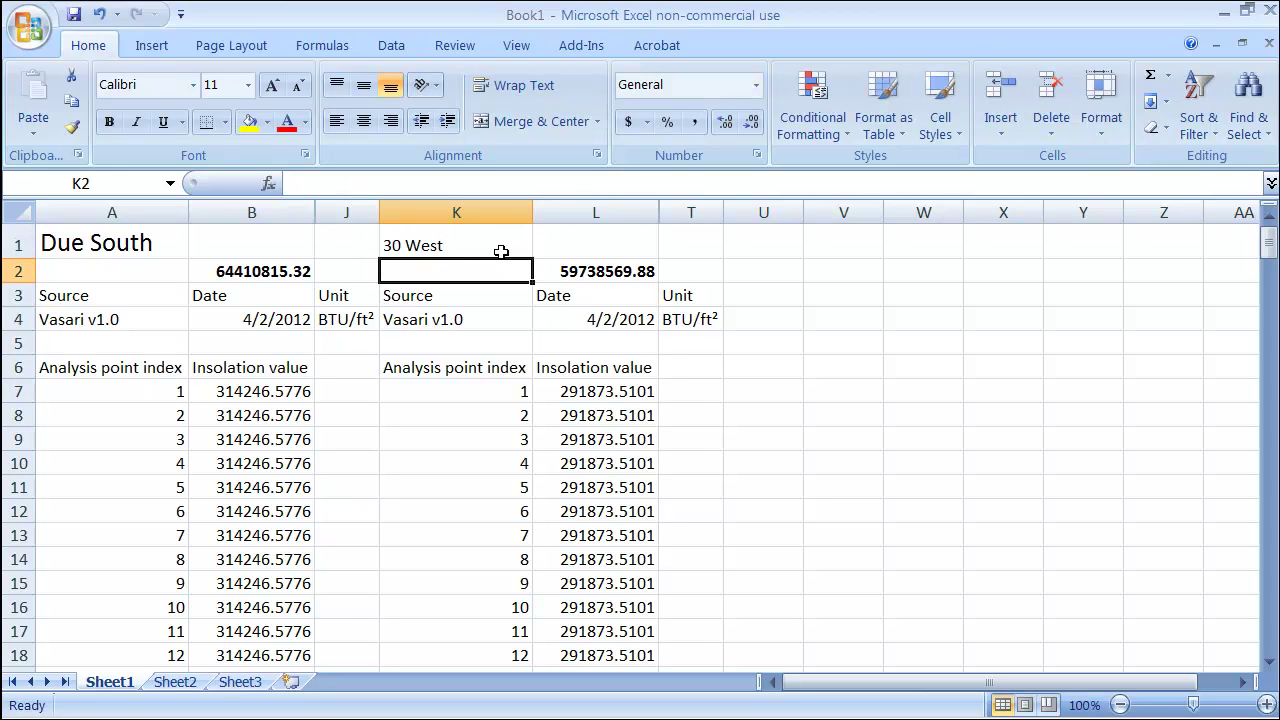
- Enlarge the font of the "30 West" label in K1 to match the "Due South" heading
{"action": "left_click", "coordinate": [494, 250]}
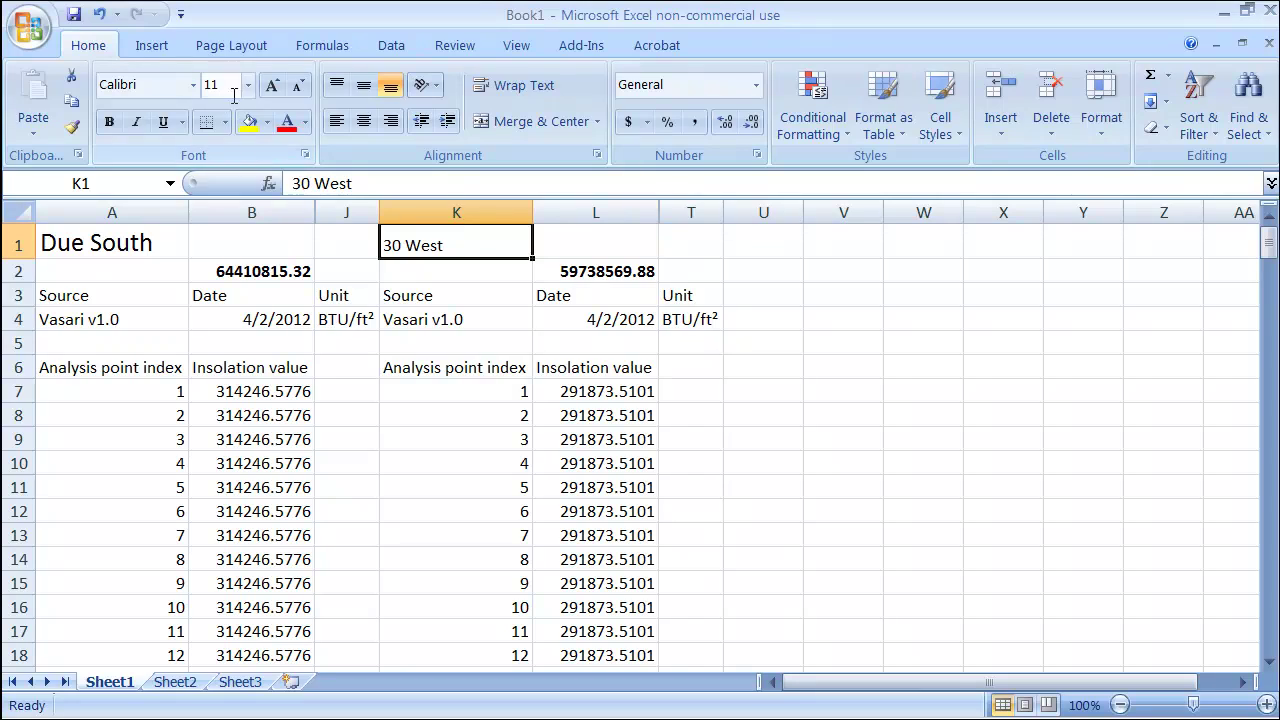
{"action": "left_click", "coordinate": [164, 248]}
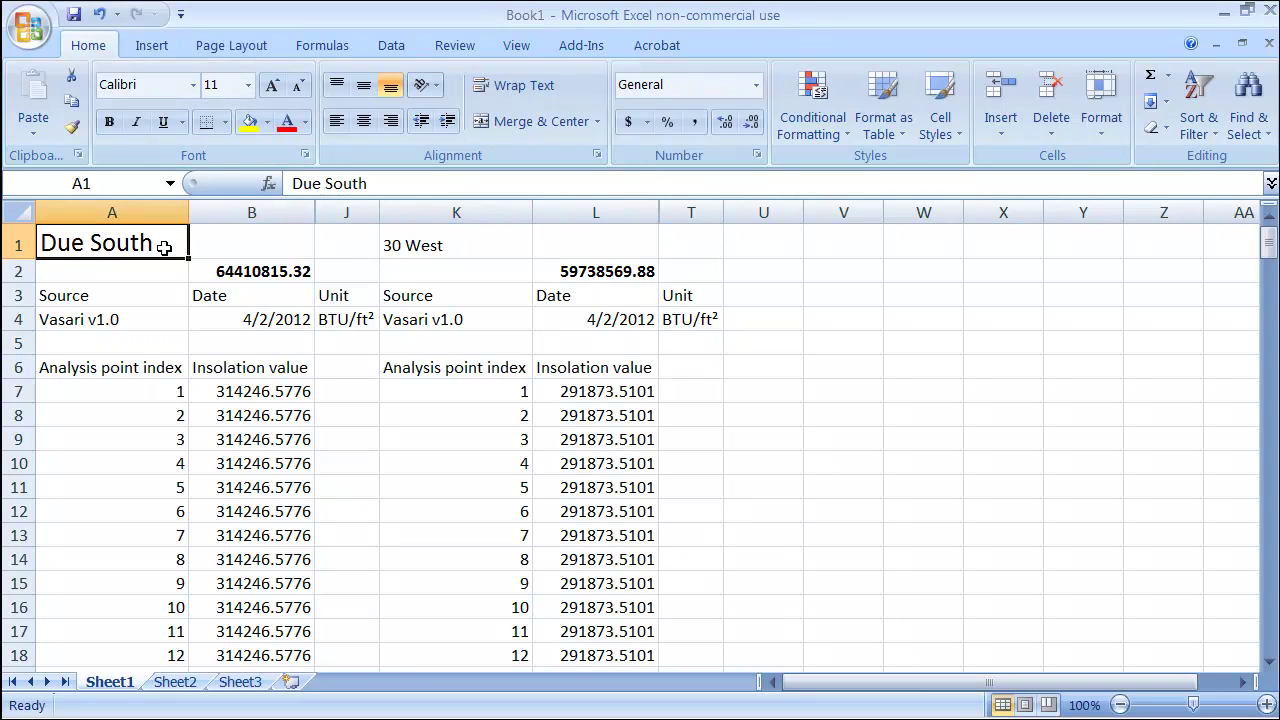
{"action": "left_click", "coordinate": [445, 245]}
{"action": "left_click", "coordinate": [248, 84]}
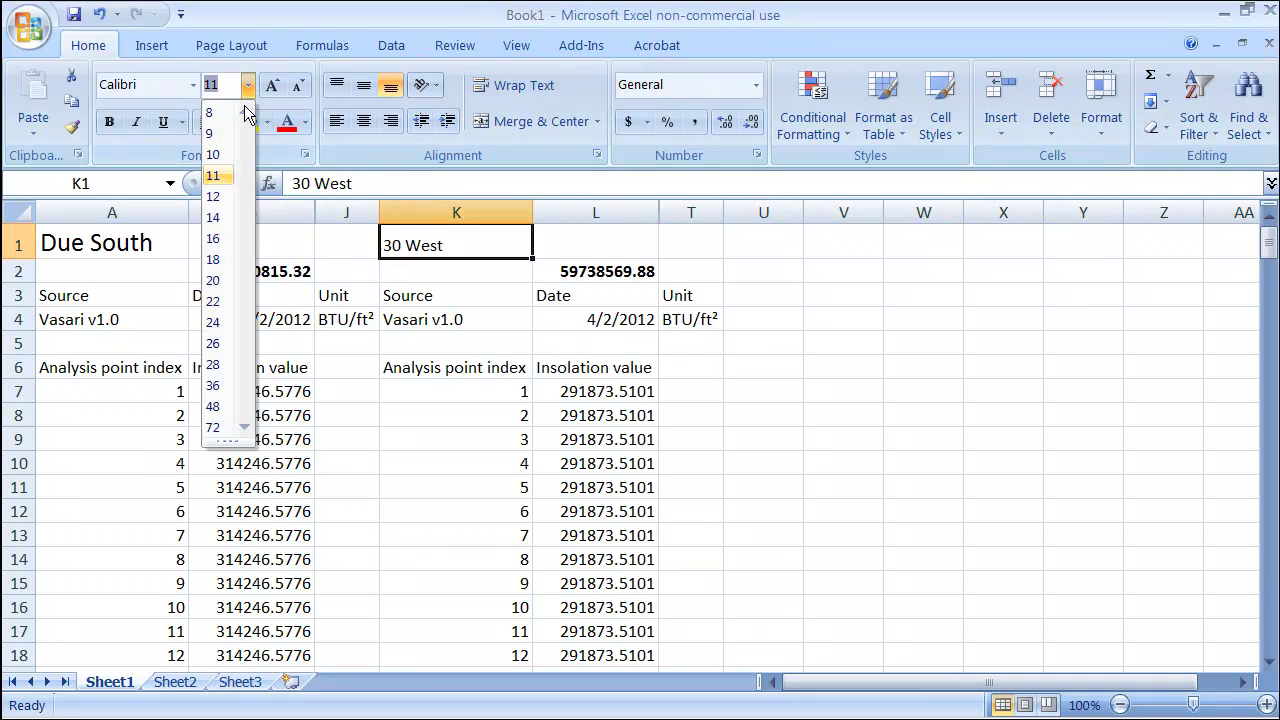
{"action": "left_click", "coordinate": [212, 259]}
{"action": "left_click", "coordinate": [451, 437]}
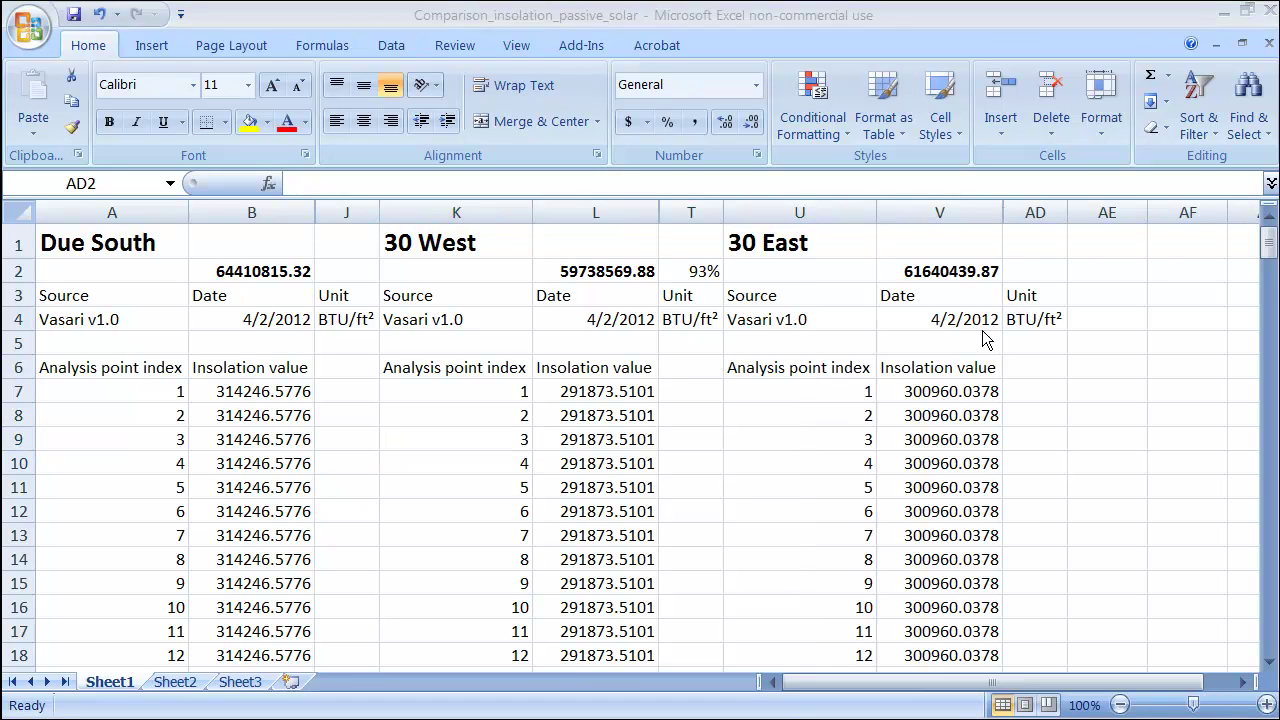
- Copy the percentage formula from cell T2 into cell AD2, beside the 30 East insolation total
{"action": "left_click", "coordinate": [645, 271]}
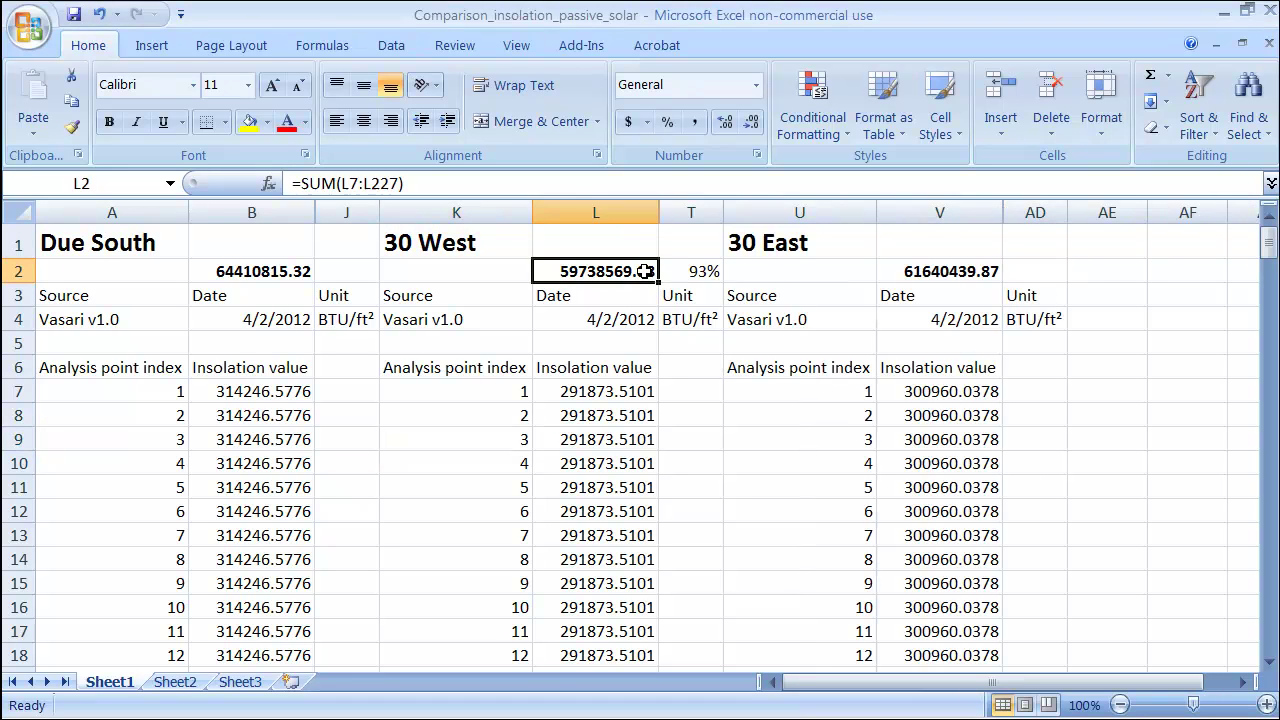
{"action": "left_click", "coordinate": [700, 271]}
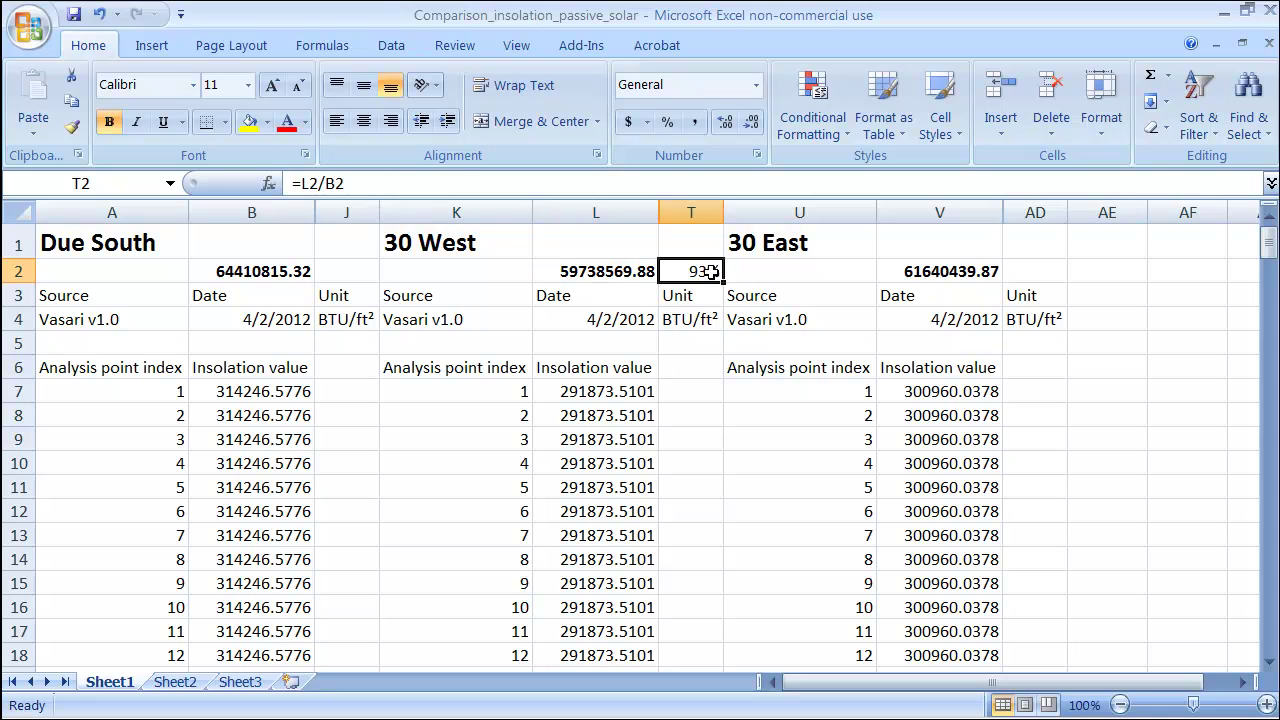
{"action": "right_click", "coordinate": [679, 273]}
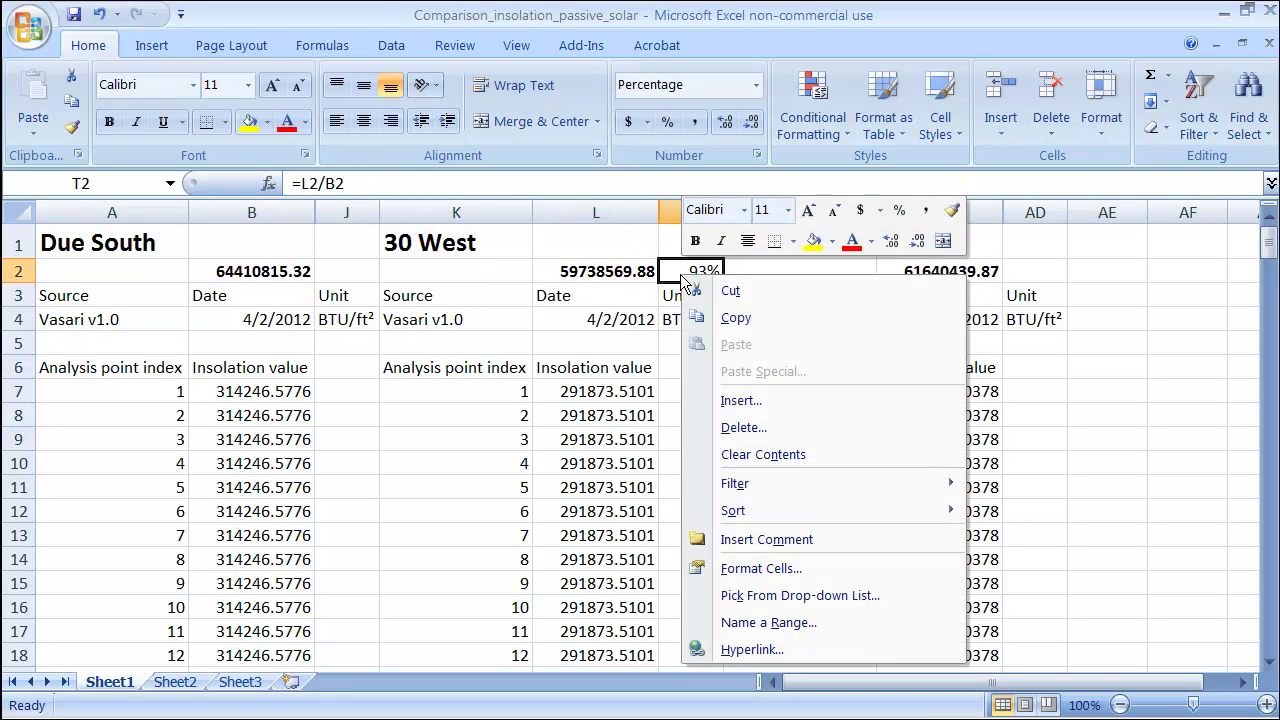
{"action": "left_click", "coordinate": [740, 318]}
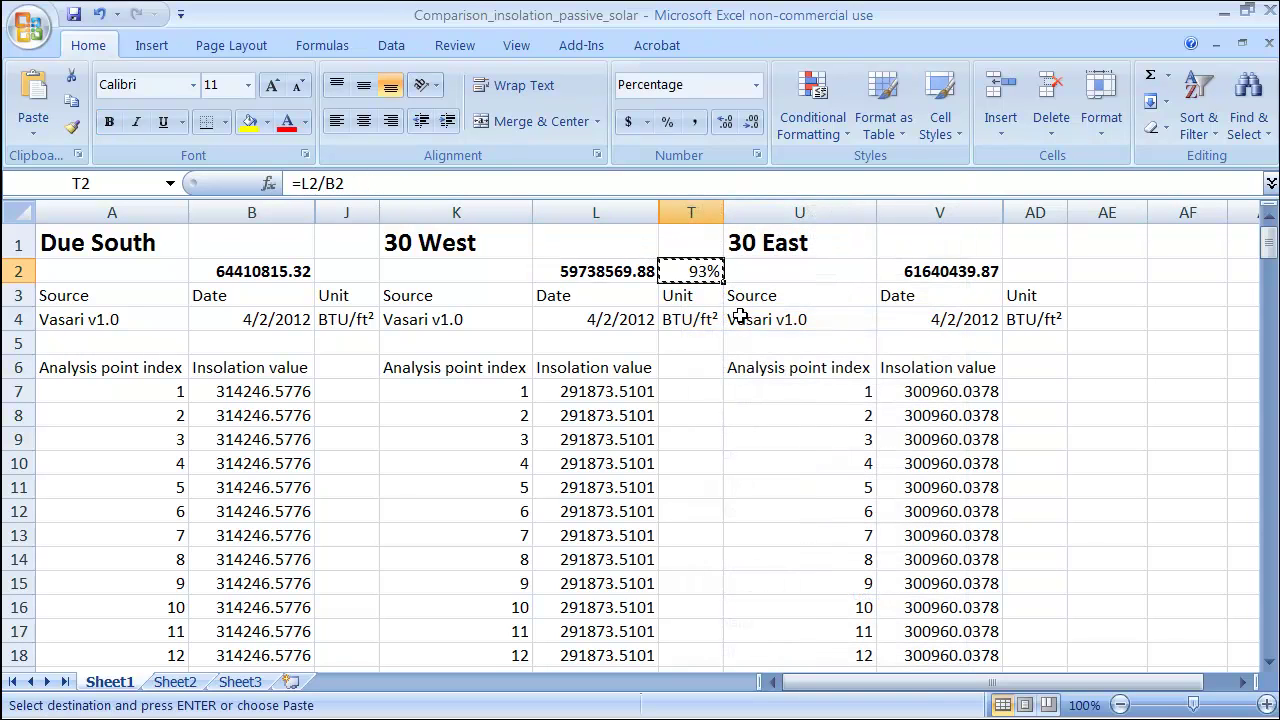
{"action": "left_click", "coordinate": [1057, 274]}
{"action": "right_click", "coordinate": [1056, 280]}
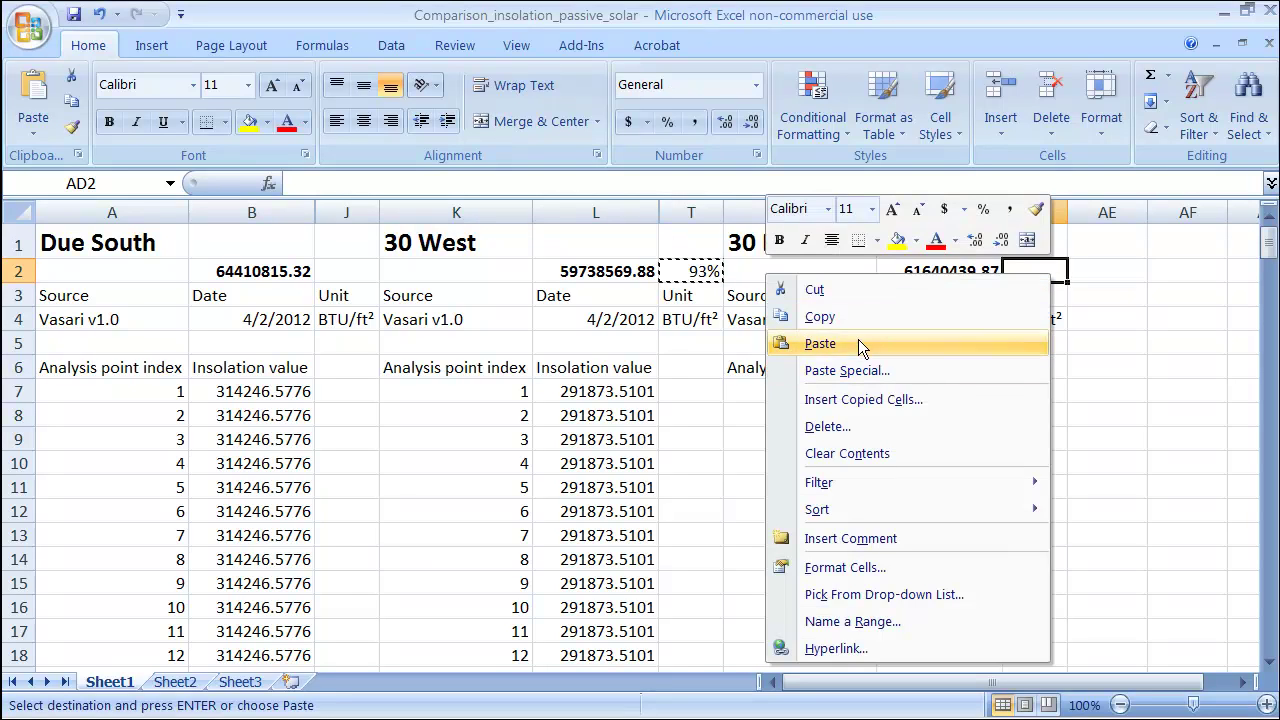
{"action": "left_click", "coordinate": [824, 343]}
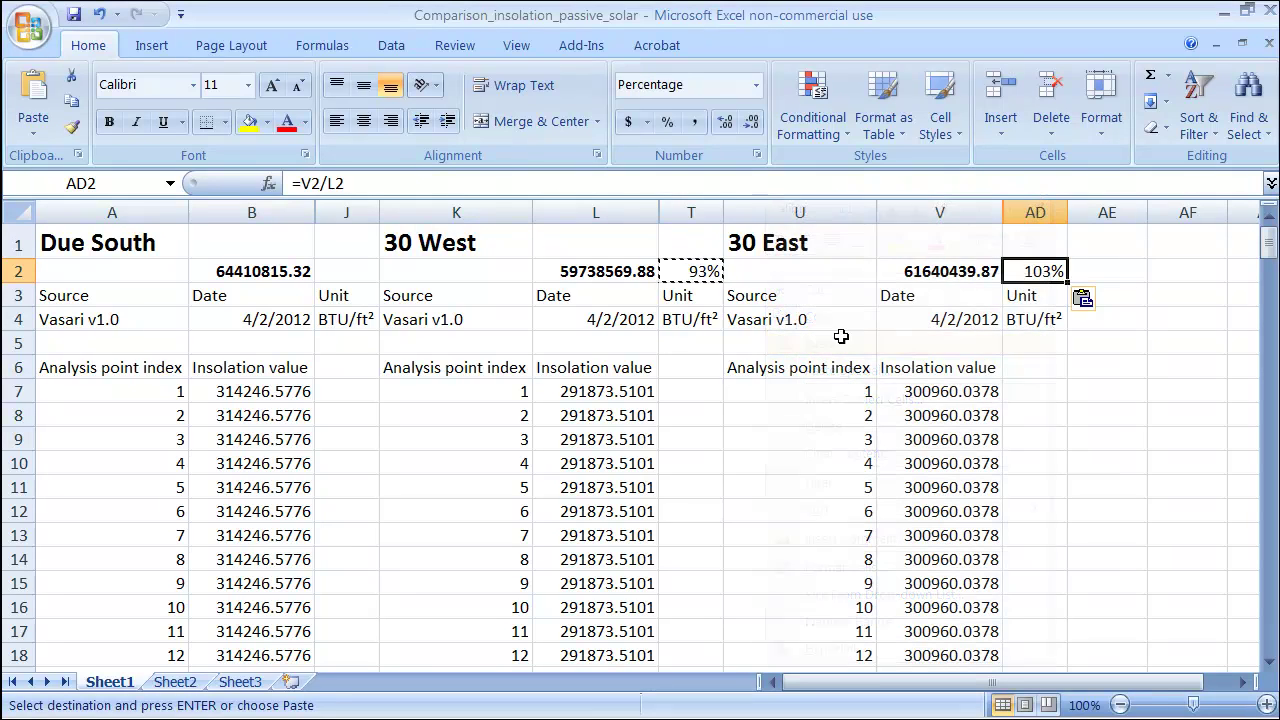
- Correct the formula in AD2 to =V2/B2 so the 30 East total is compared with the Due South total
{"action": "left_click", "coordinate": [1141, 316]}
{"action": "left_click", "coordinate": [1046, 270]}
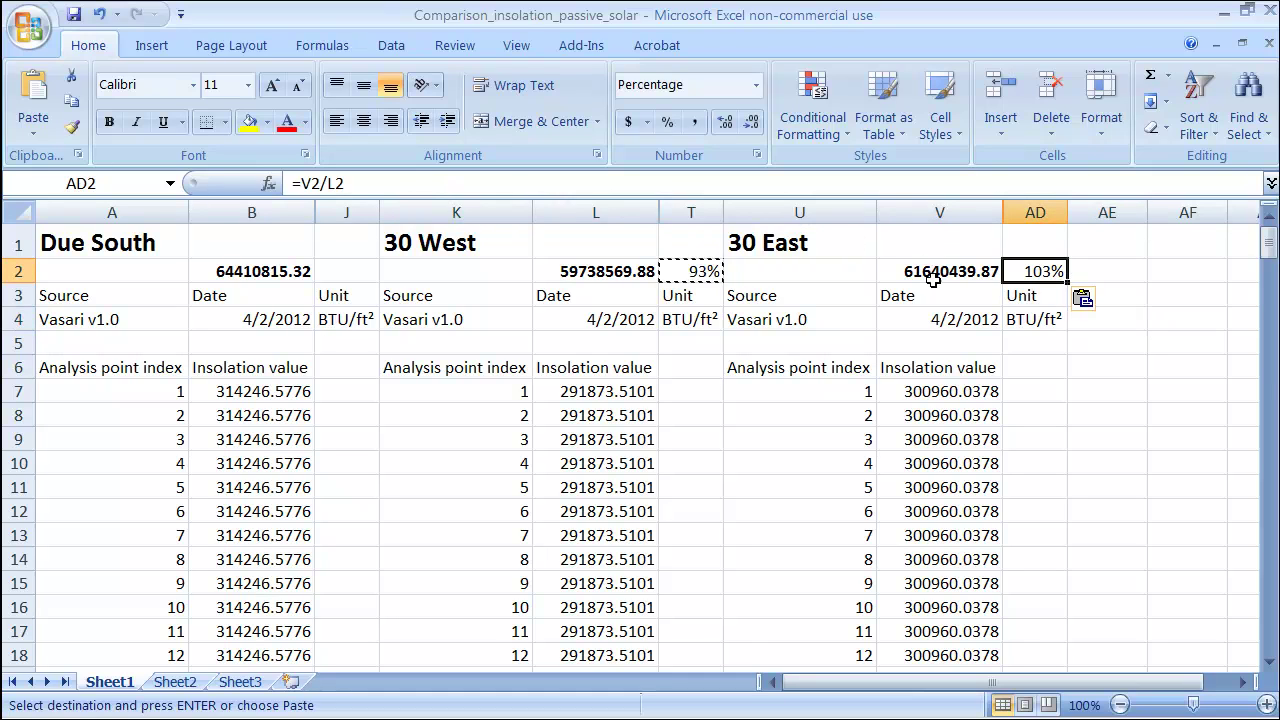
{"action": "left_click", "coordinate": [338, 185]}
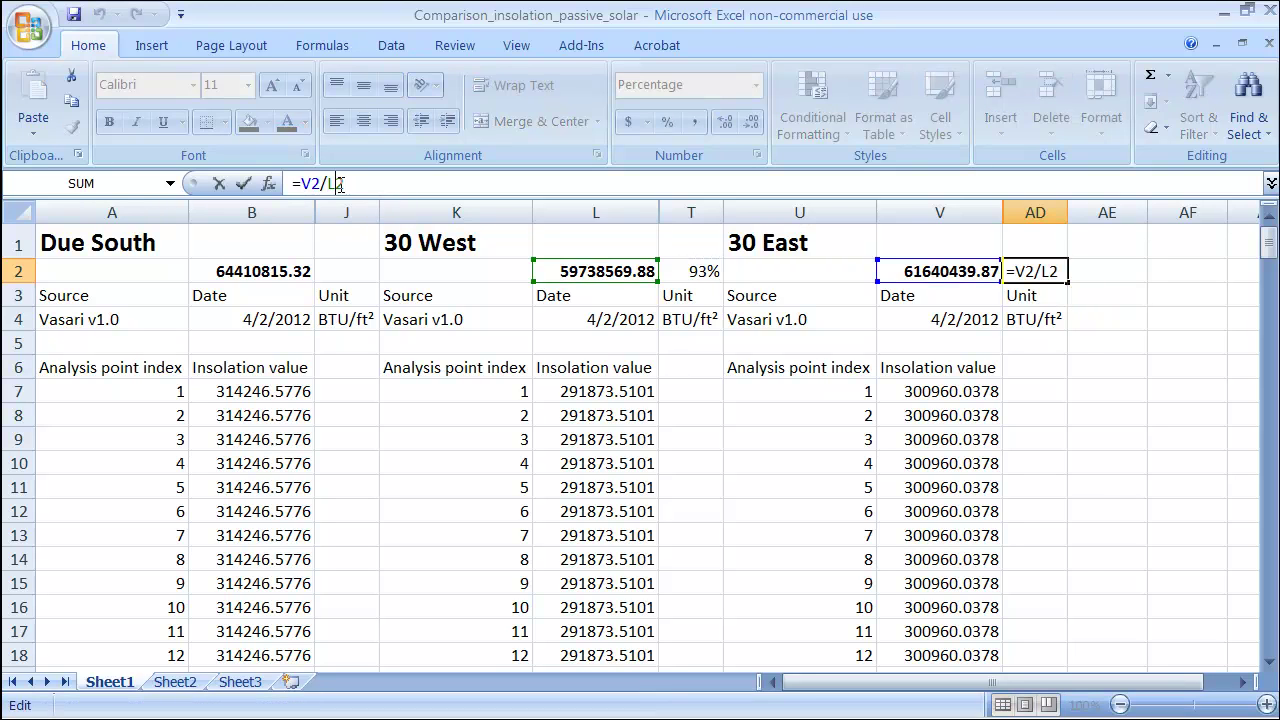
{"action": "key", "text": "BackSpace"}
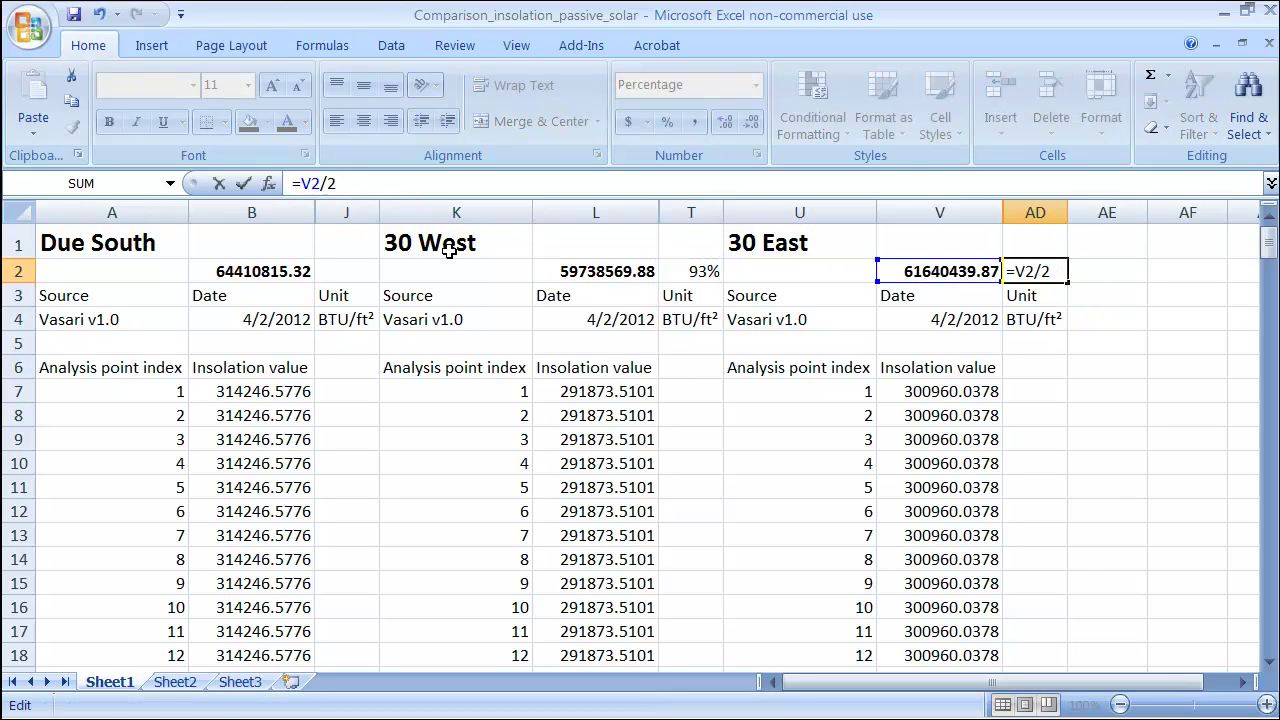
{"action": "type", "text": "B"}
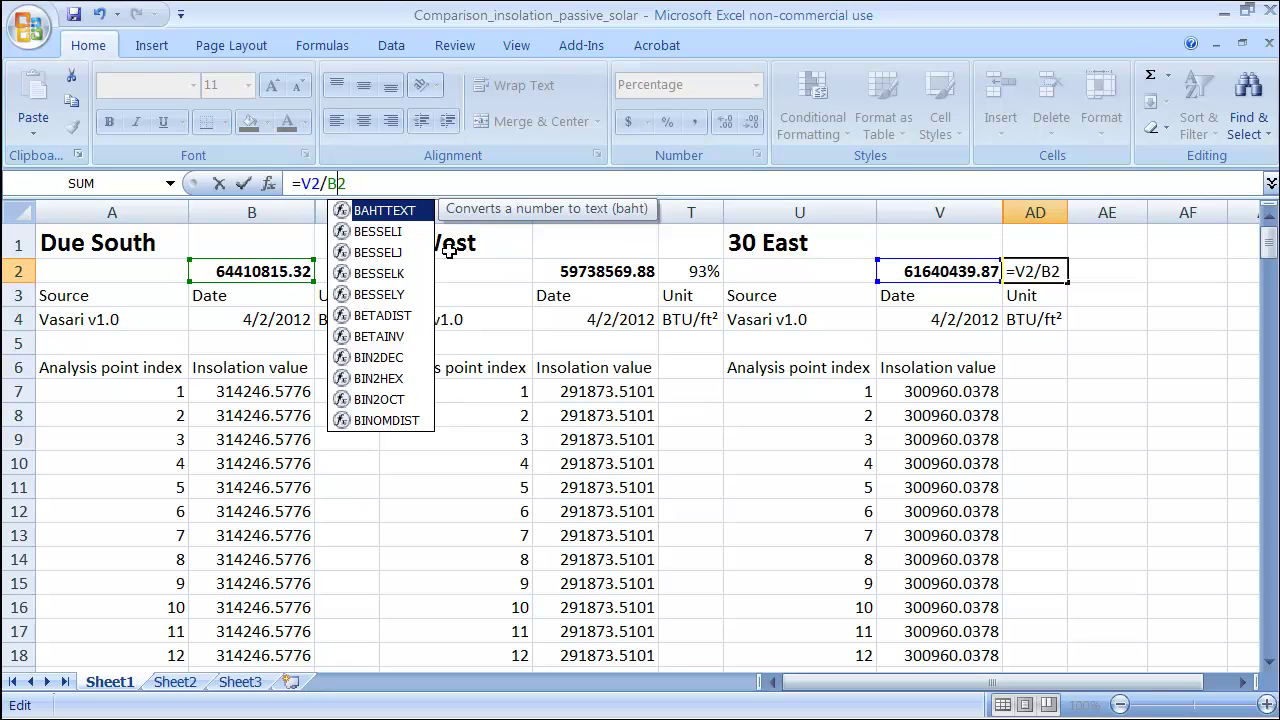
{"action": "key", "text": "Return"}
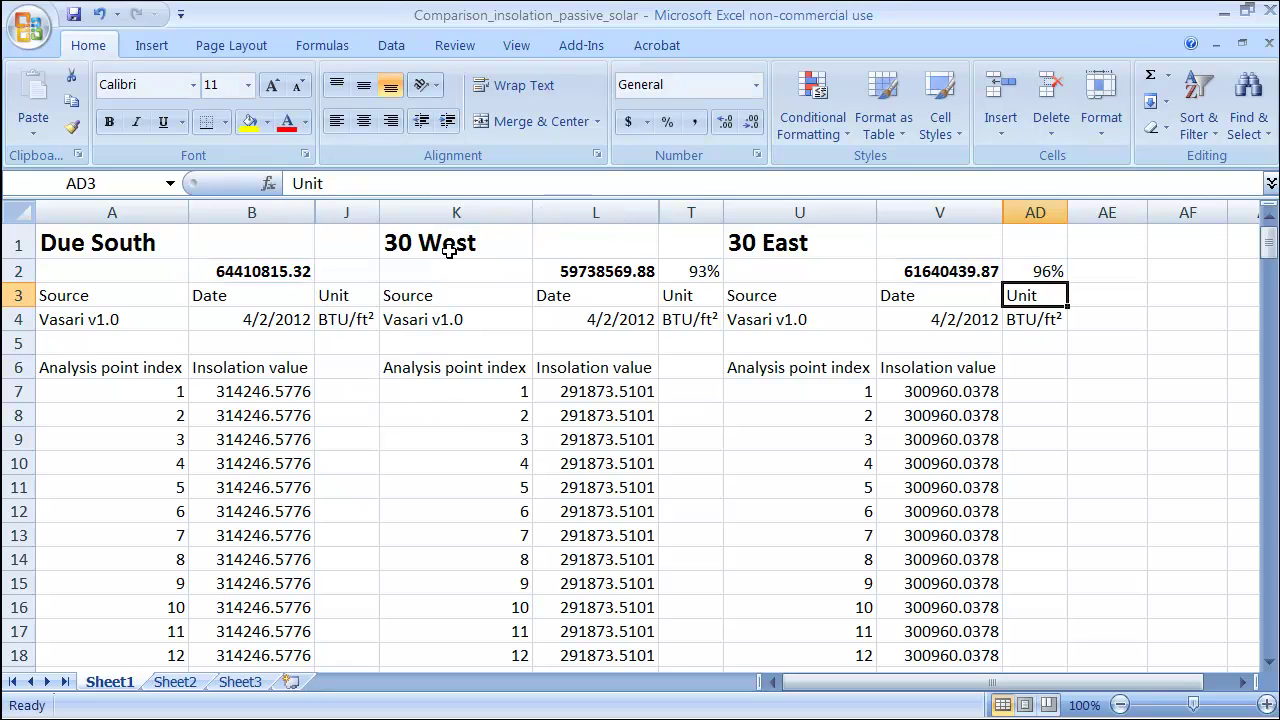
{"action": "left_click", "coordinate": [1031, 272]}
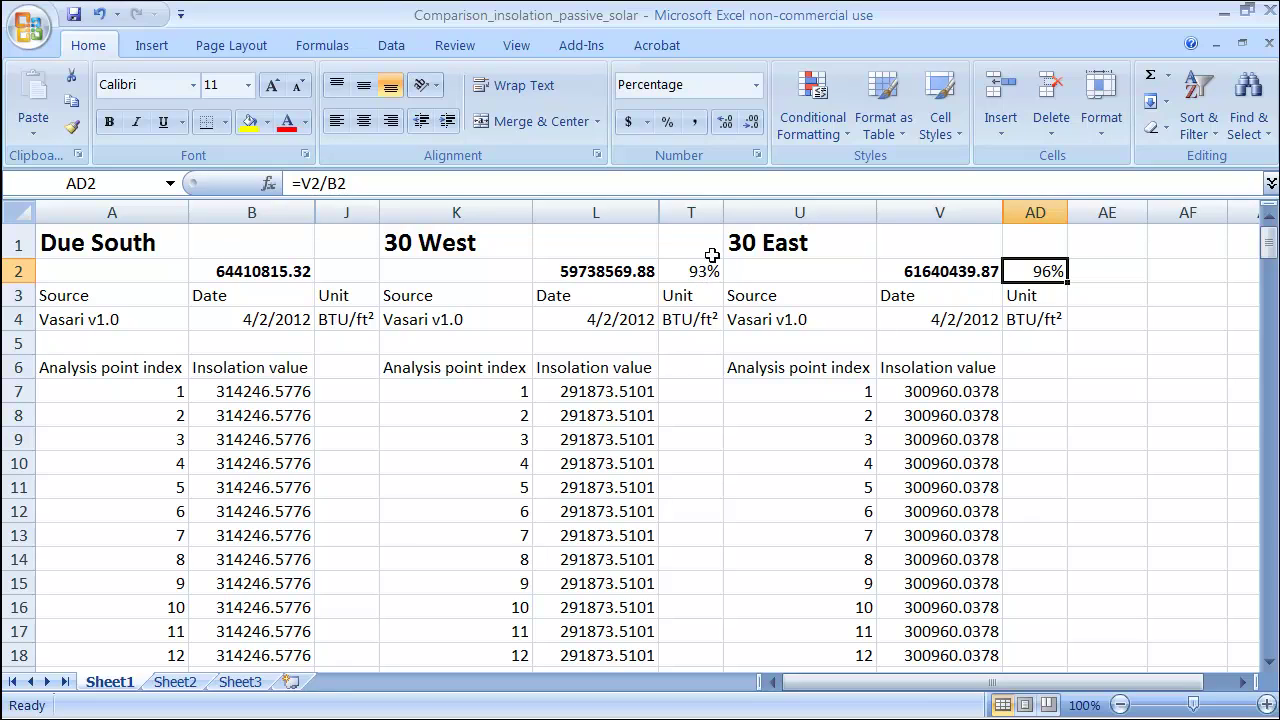
{"action": "left_click", "coordinate": [780, 466]}
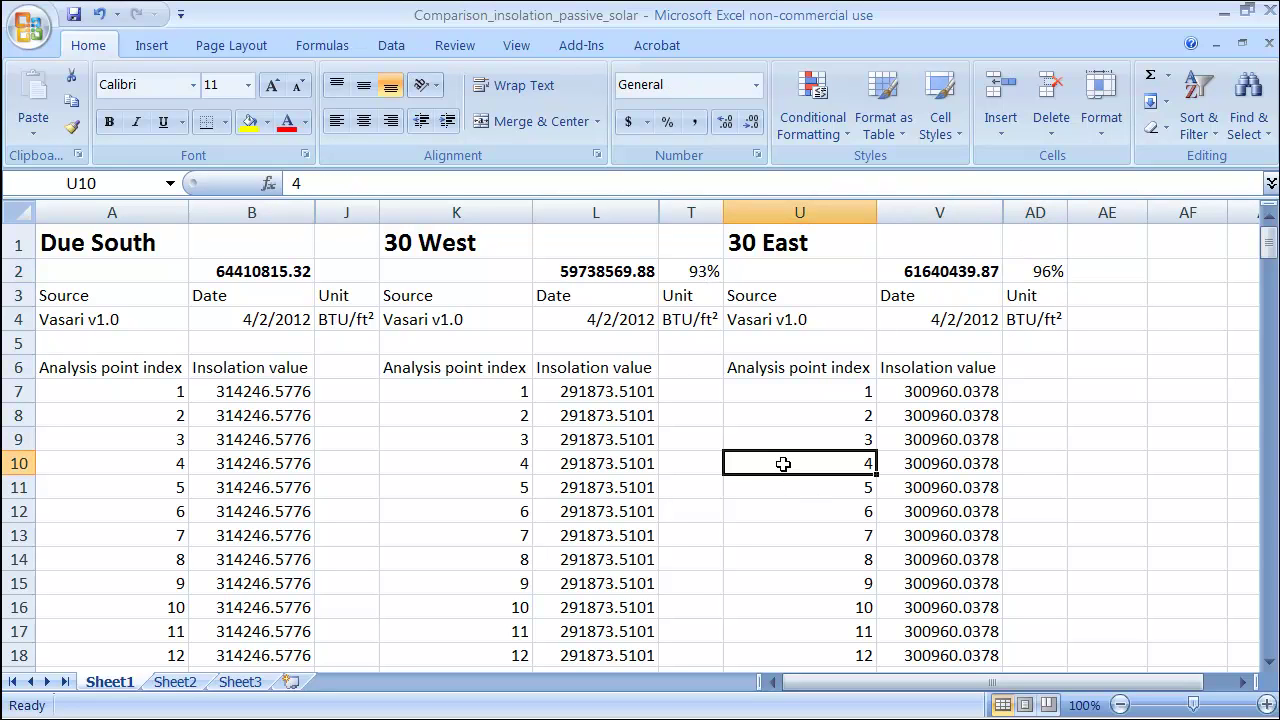